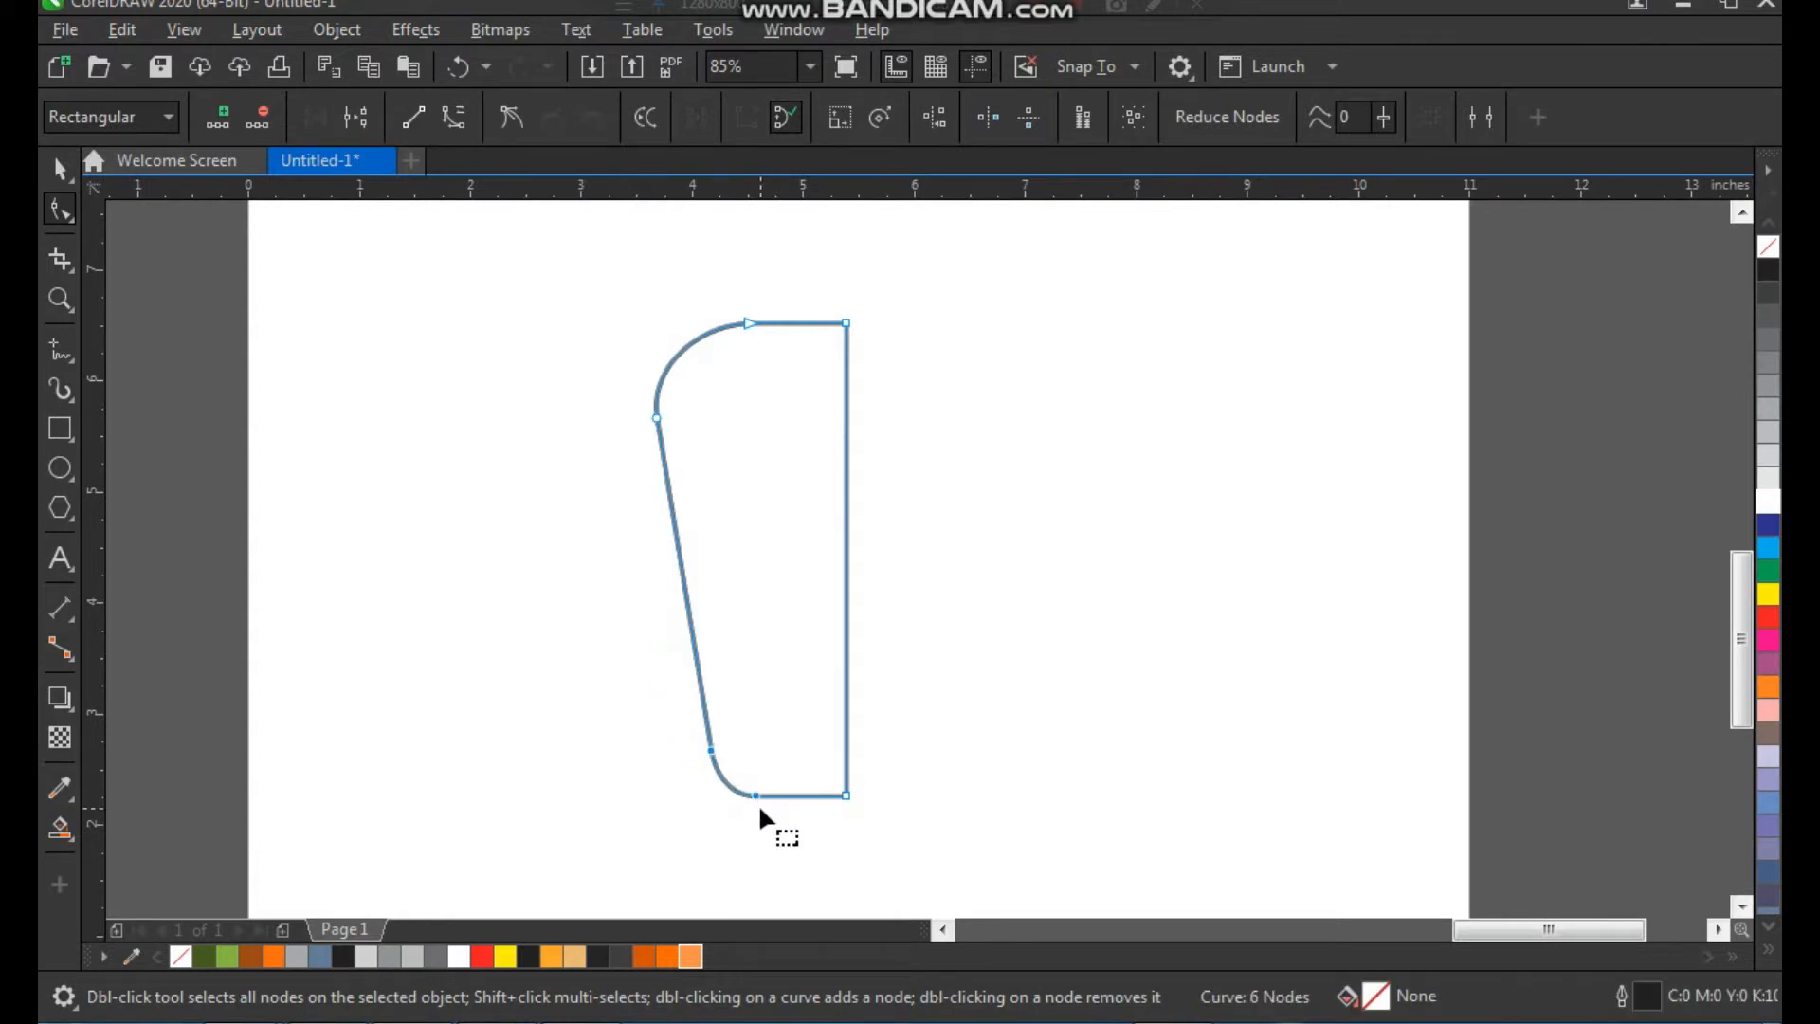
# Mirror a copy of the half outline across its straight vertical edge and weld both halves into one closed tapered shape
pyautogui.press('space')
pyautogui.click(1012, 666)
pyautogui.moveTo(793, 504); pyautogui.dragTo(747, 505)
pyautogui.moveTo(601, 560); pyautogui.dragTo(824, 560)
pyautogui.rightClick(824, 560)
pyautogui.keyDown('shift'); pyautogui.click(730, 502); pyautogui.keyUp('shift')
pyautogui.click(835, 116)
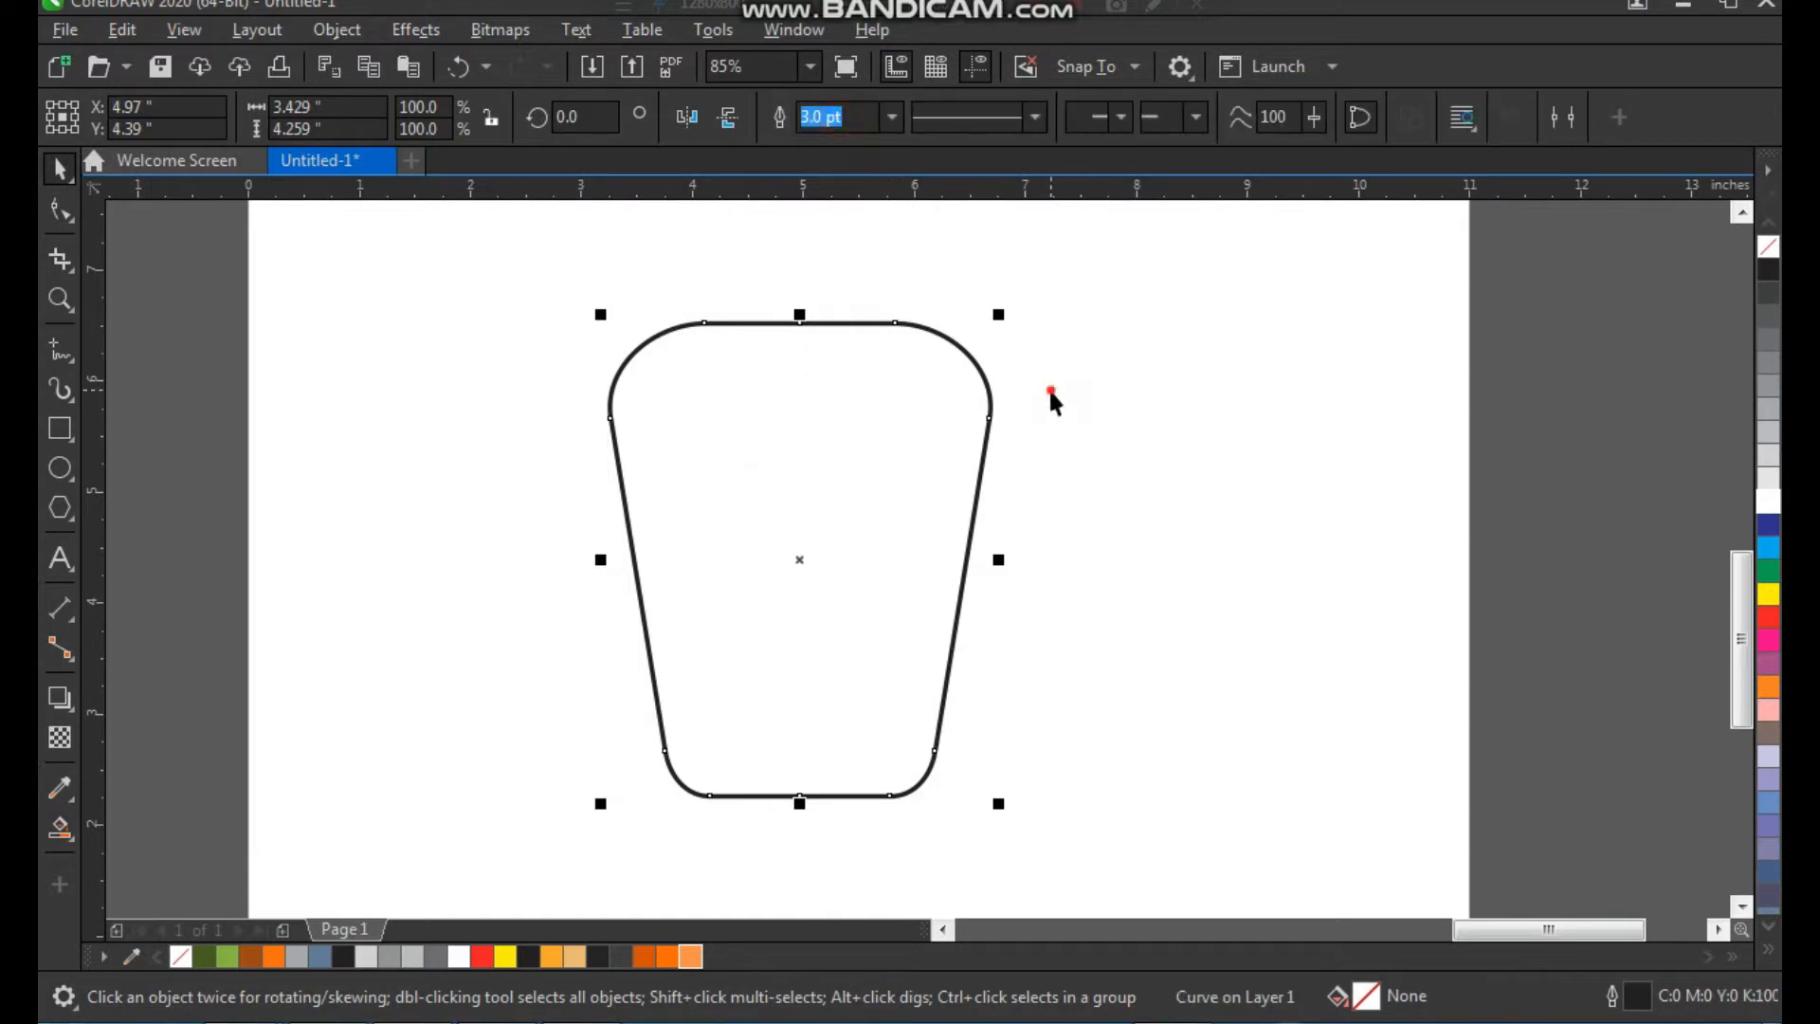
# Narrow the tapered shape to about 2.79 inches wide by moving the nodes of its right and left halves inward
pyautogui.press('F10')
pyautogui.moveTo(1033, 284); pyautogui.dragTo(935, 628)
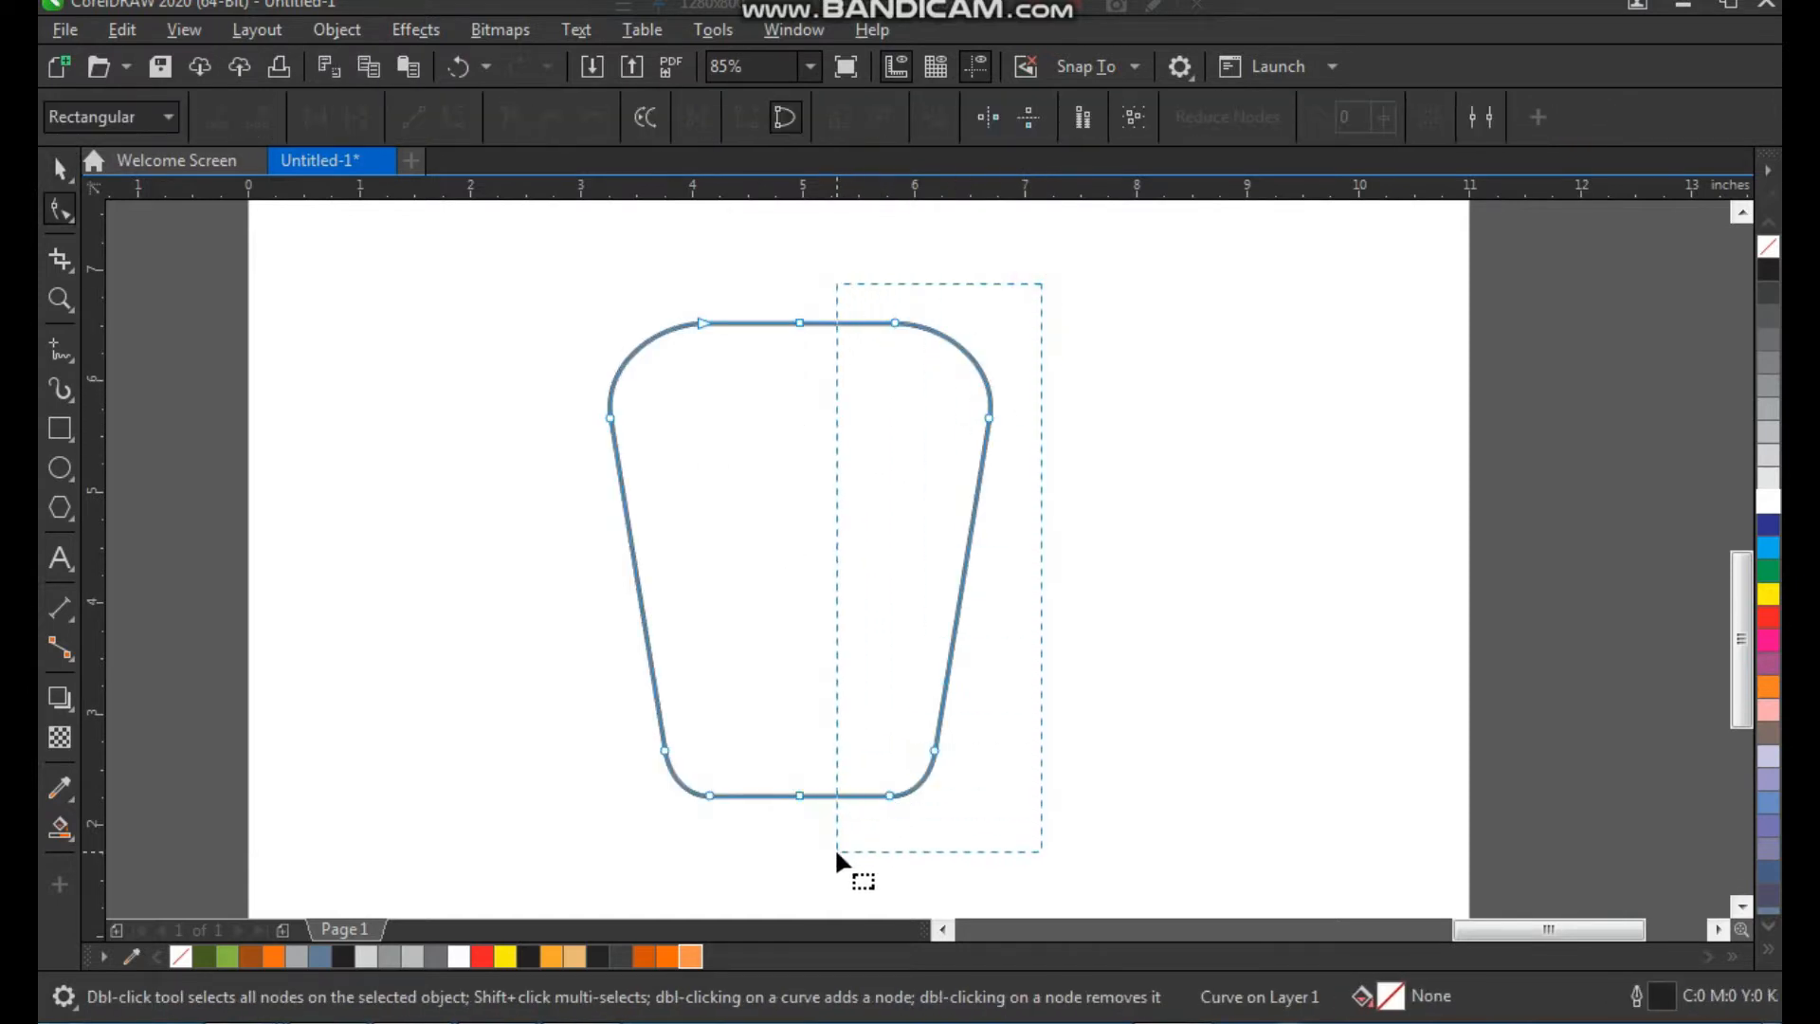
pyautogui.moveTo(836, 852); pyautogui.dragTo(836, 852)
pyautogui.moveTo(888, 798); pyautogui.dragTo(854, 792)
pyautogui.moveTo(533, 270); pyautogui.dragTo(751, 792)
pyautogui.press('space')
pyautogui.click(1067, 650)
pyautogui.moveTo(882, 487); pyautogui.dragTo(911, 489)
pyautogui.click(1079, 515)
pyautogui.click(894, 461)
pyautogui.press('F2')
pyautogui.moveTo(1080, 264); pyautogui.dragTo(699, 829)
pyautogui.moveTo(889, 407)
pyautogui.mouseDown()
pyautogui.moveTo(866, 412)
pyautogui.moveTo(883, 426)
pyautogui.mouseUp()
pyautogui.hotkey('ctrl', 'z')
pyautogui.hotkey('ctrl', 'z')
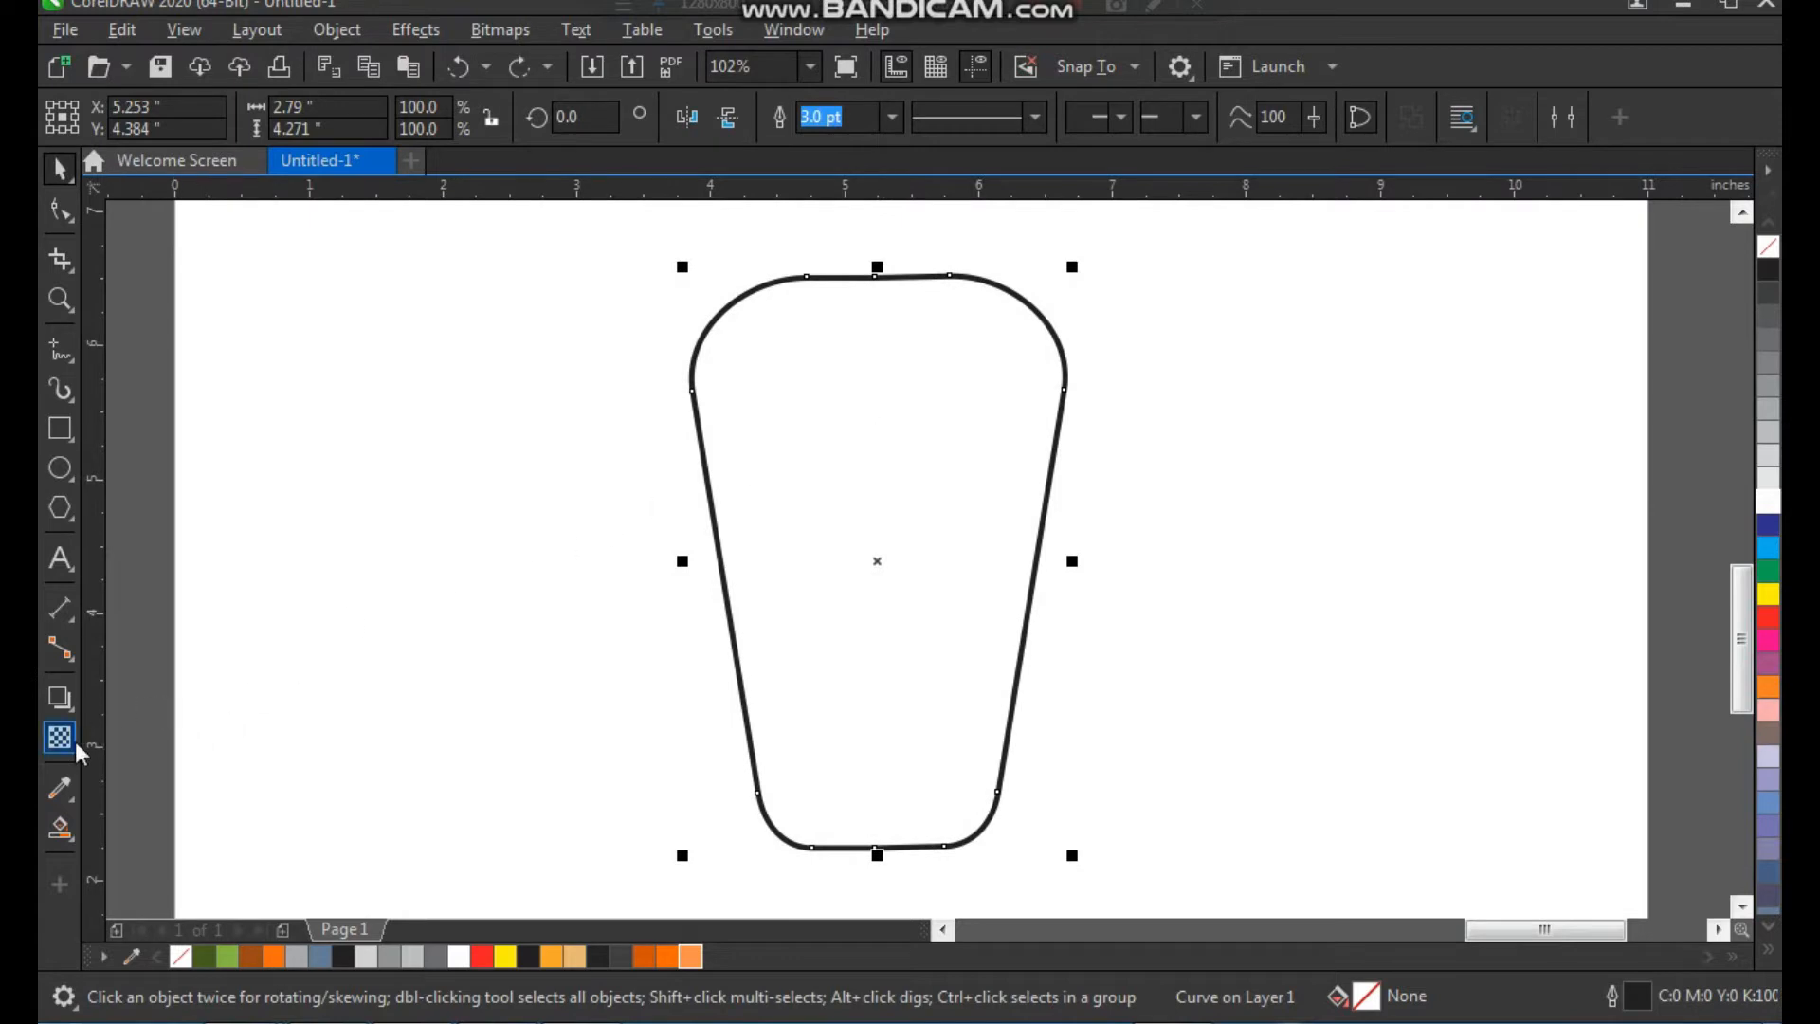
# Apply a one-step inside contour with a 0.2 inch offset to the tapered shape
pyautogui.click(66, 703)
pyautogui.click(146, 755)
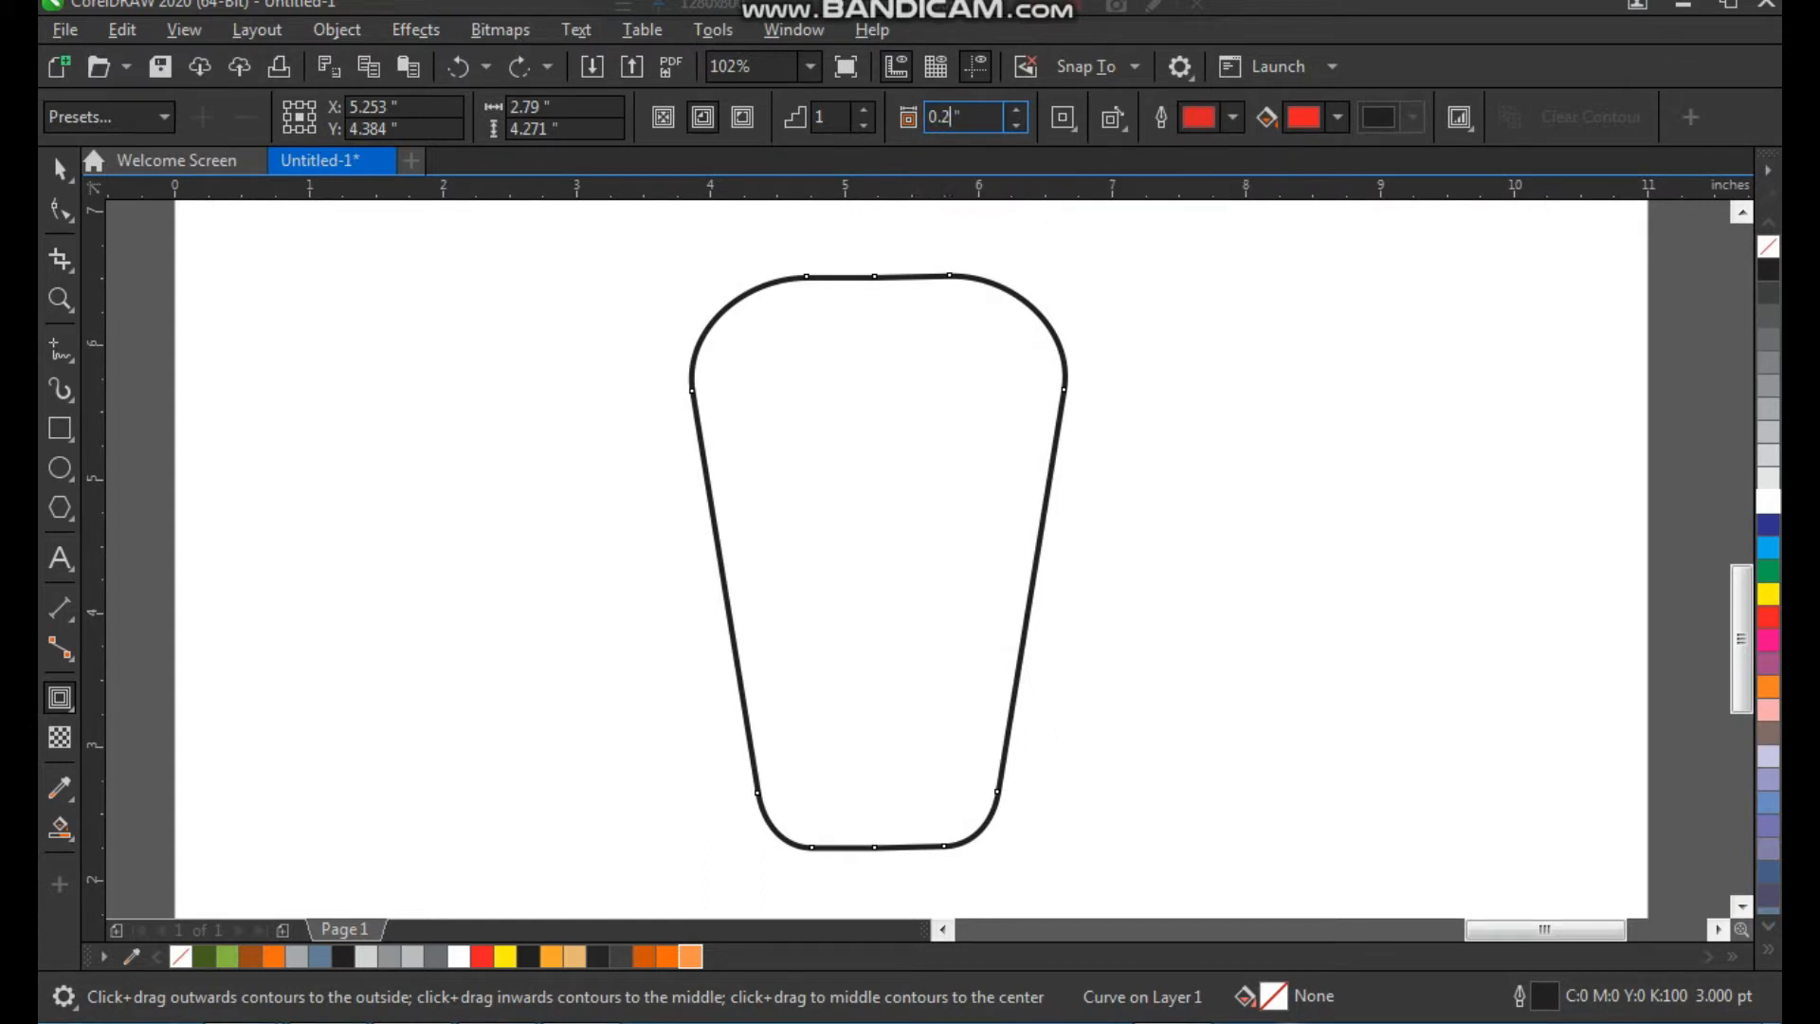
pyautogui.press('Return')
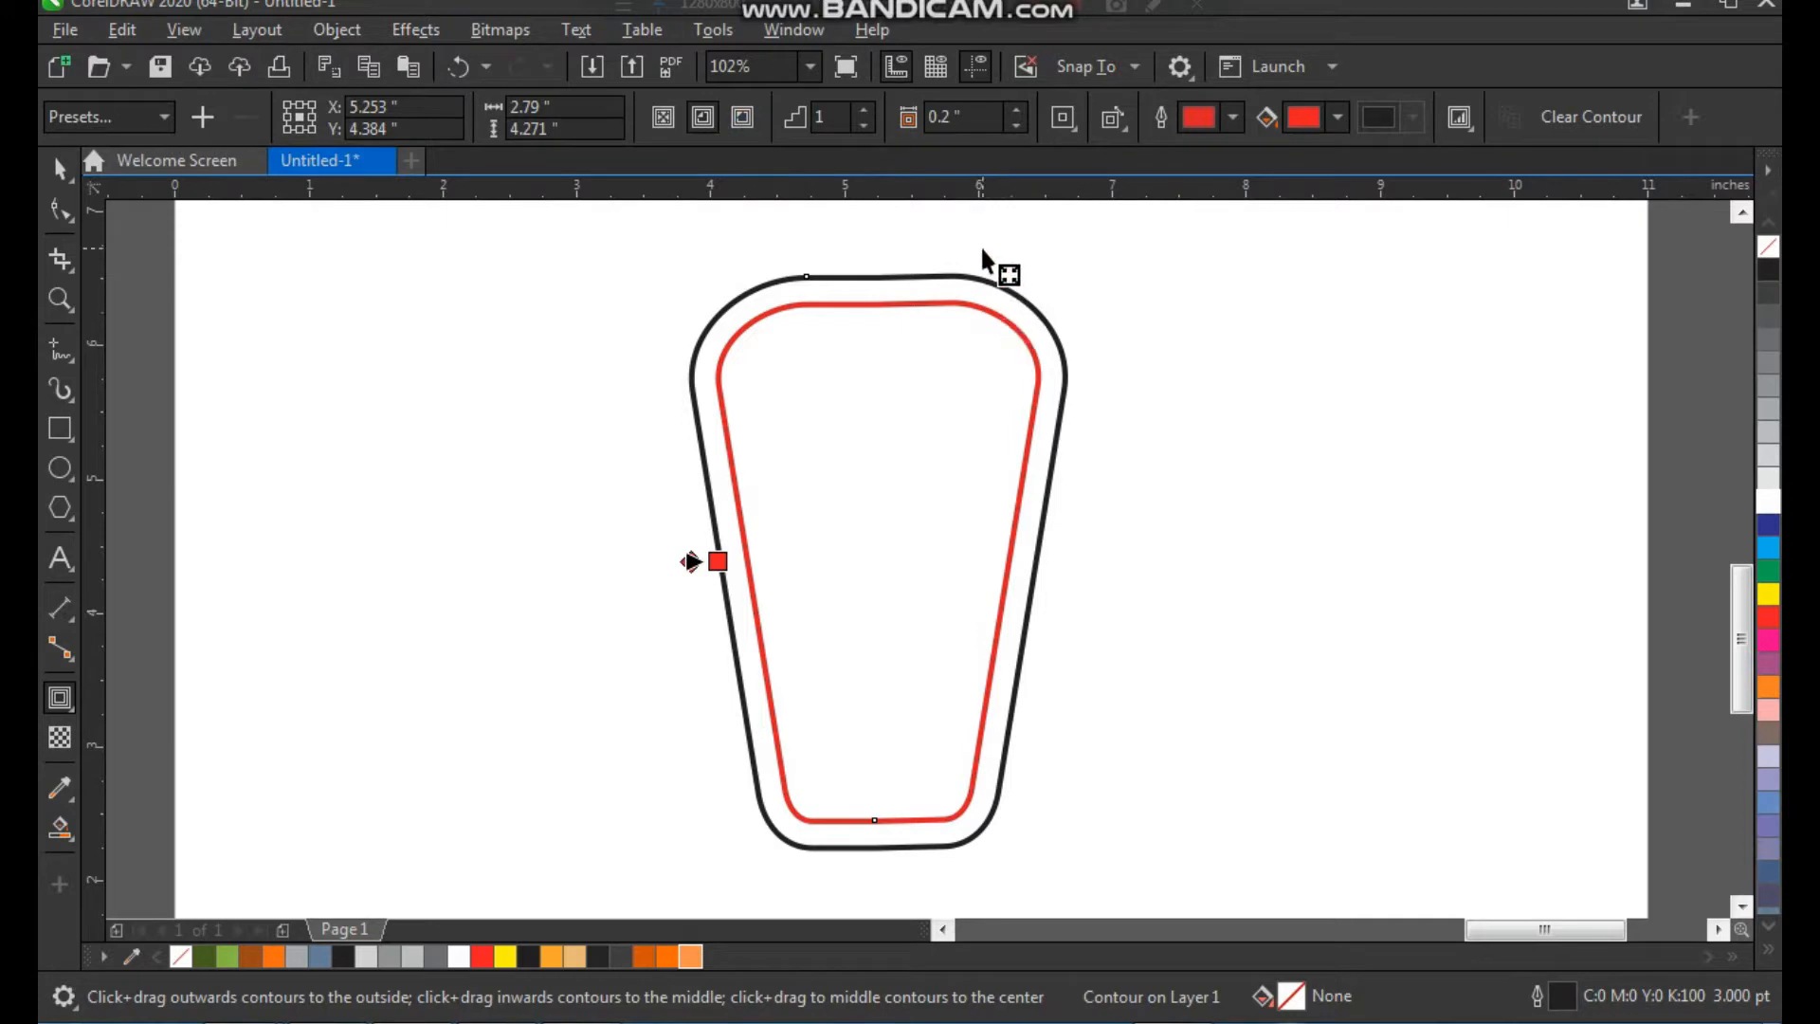
# Break the contour apart from the tapered shape and give the separated inner shape a black outline
pyautogui.press('space')
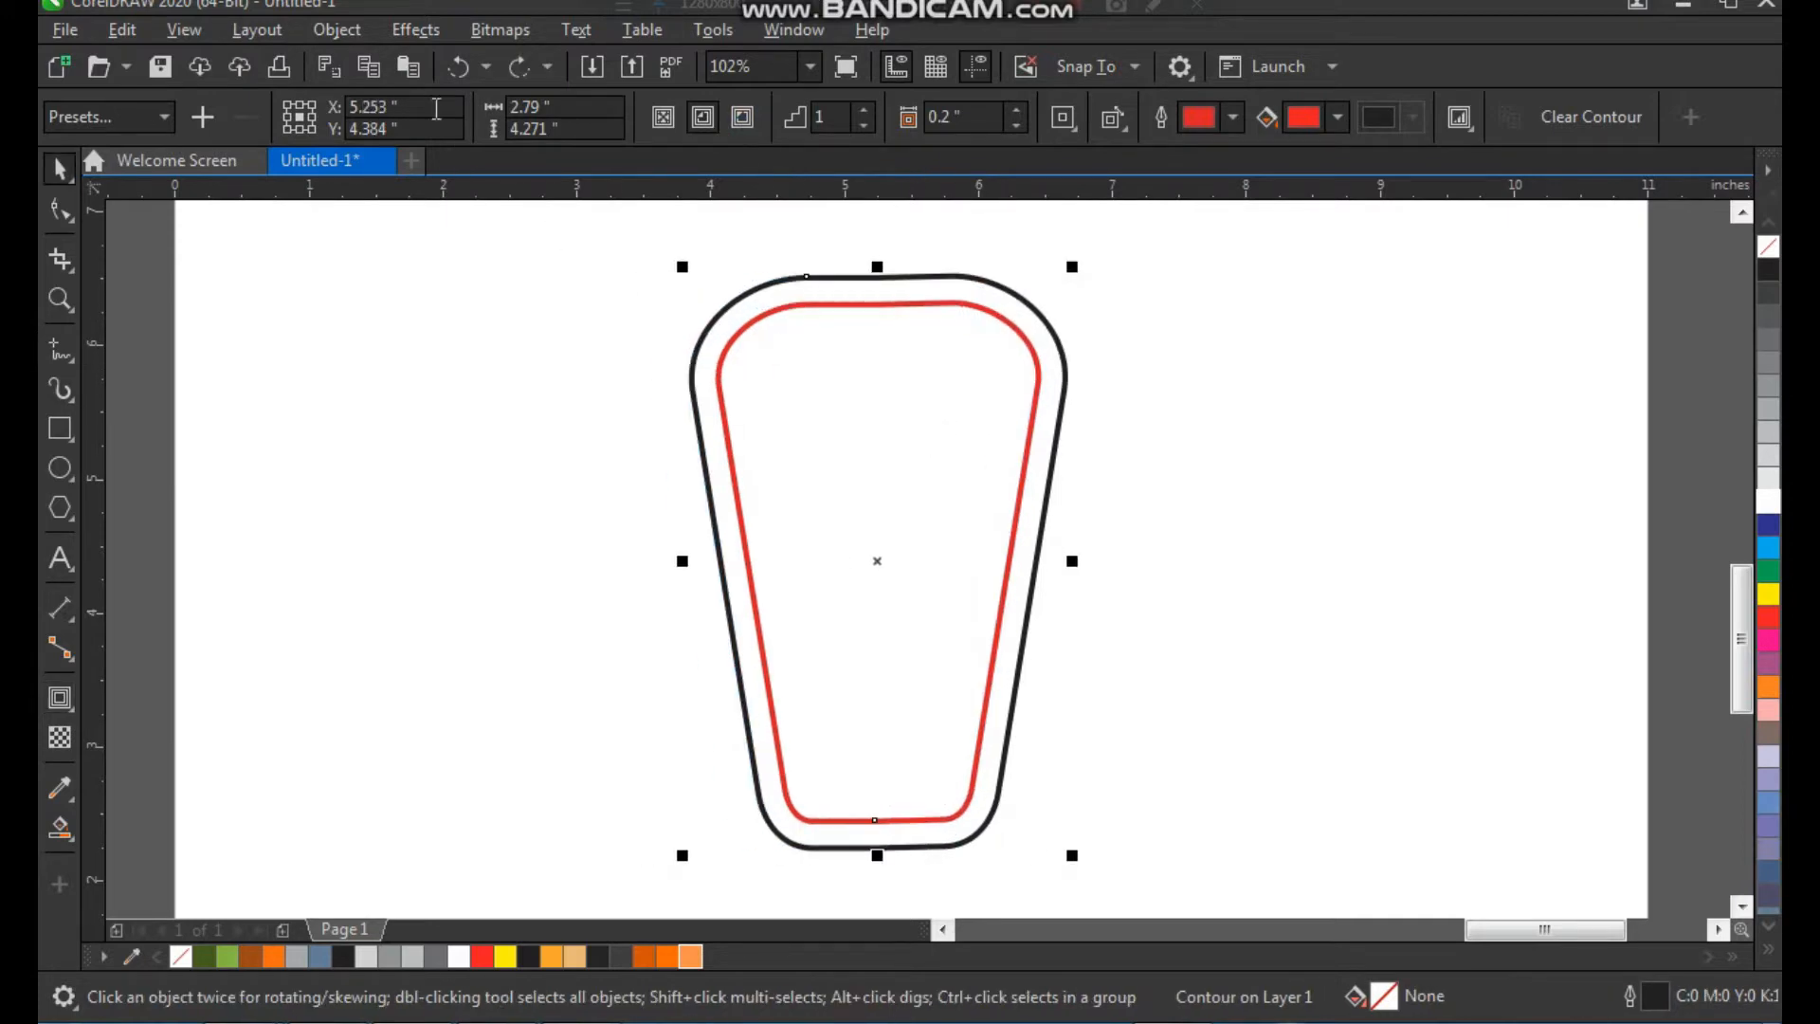
pyautogui.click(343, 32)
pyautogui.click(567, 648)
pyautogui.click(1333, 500)
pyautogui.moveTo(1015, 427)
pyautogui.mouseDown()
pyautogui.moveTo(1031, 440)
pyautogui.moveTo(1014, 426)
pyautogui.mouseUp()
pyautogui.rightClick(1769, 270)
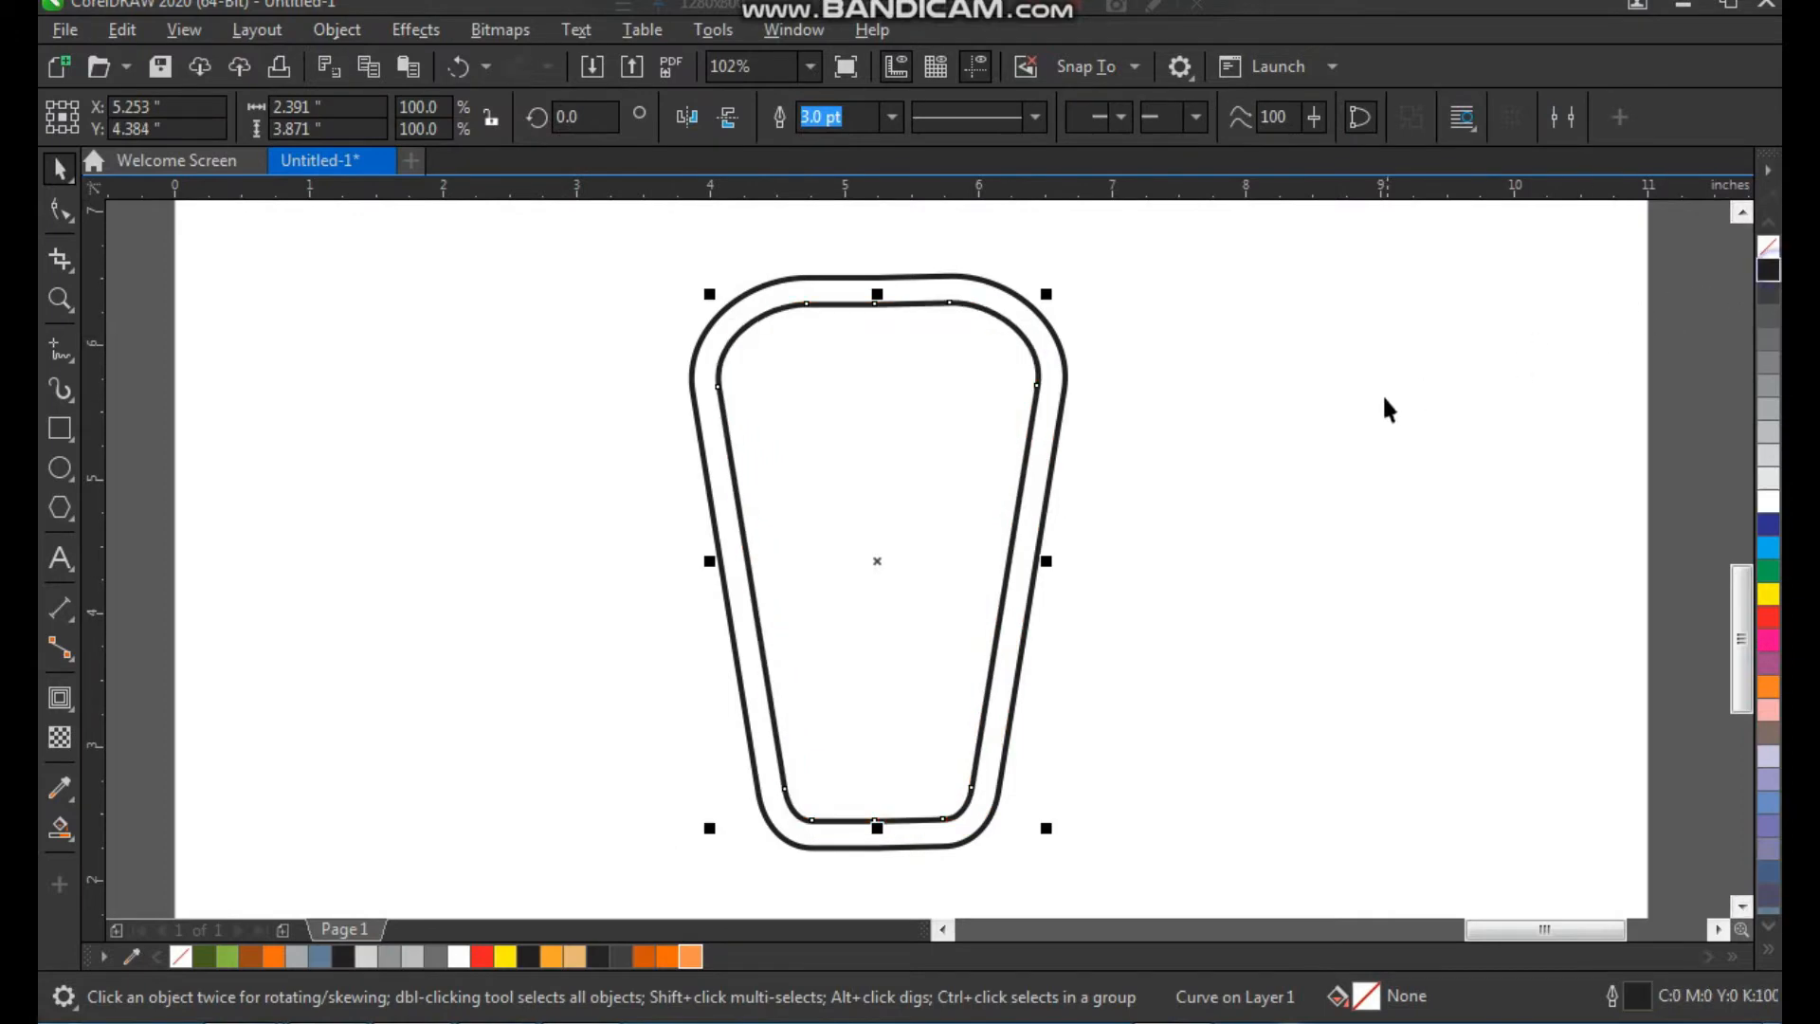
# Cut the inner shape out of the outer one so that both outlines form a single hollow border curve
pyautogui.click(1201, 450)
pyautogui.press('z')
pyautogui.moveTo(1178, 213)
pyautogui.mouseDown()
pyautogui.moveTo(745, 776)
pyautogui.moveTo(610, 870)
pyautogui.mouseUp()
pyautogui.click(1283, 566)
pyautogui.press('F2')
pyautogui.moveTo(669, 222); pyautogui.dragTo(1090, 609)
pyautogui.moveTo(925, 464); pyautogui.dragTo(997, 492)
pyautogui.keyDown('shift'); pyautogui.click(908, 327); pyautogui.keyUp('shift')
pyautogui.click(875, 125)
pyautogui.click(956, 273)
pyautogui.hotkey('ctrl', 'z')
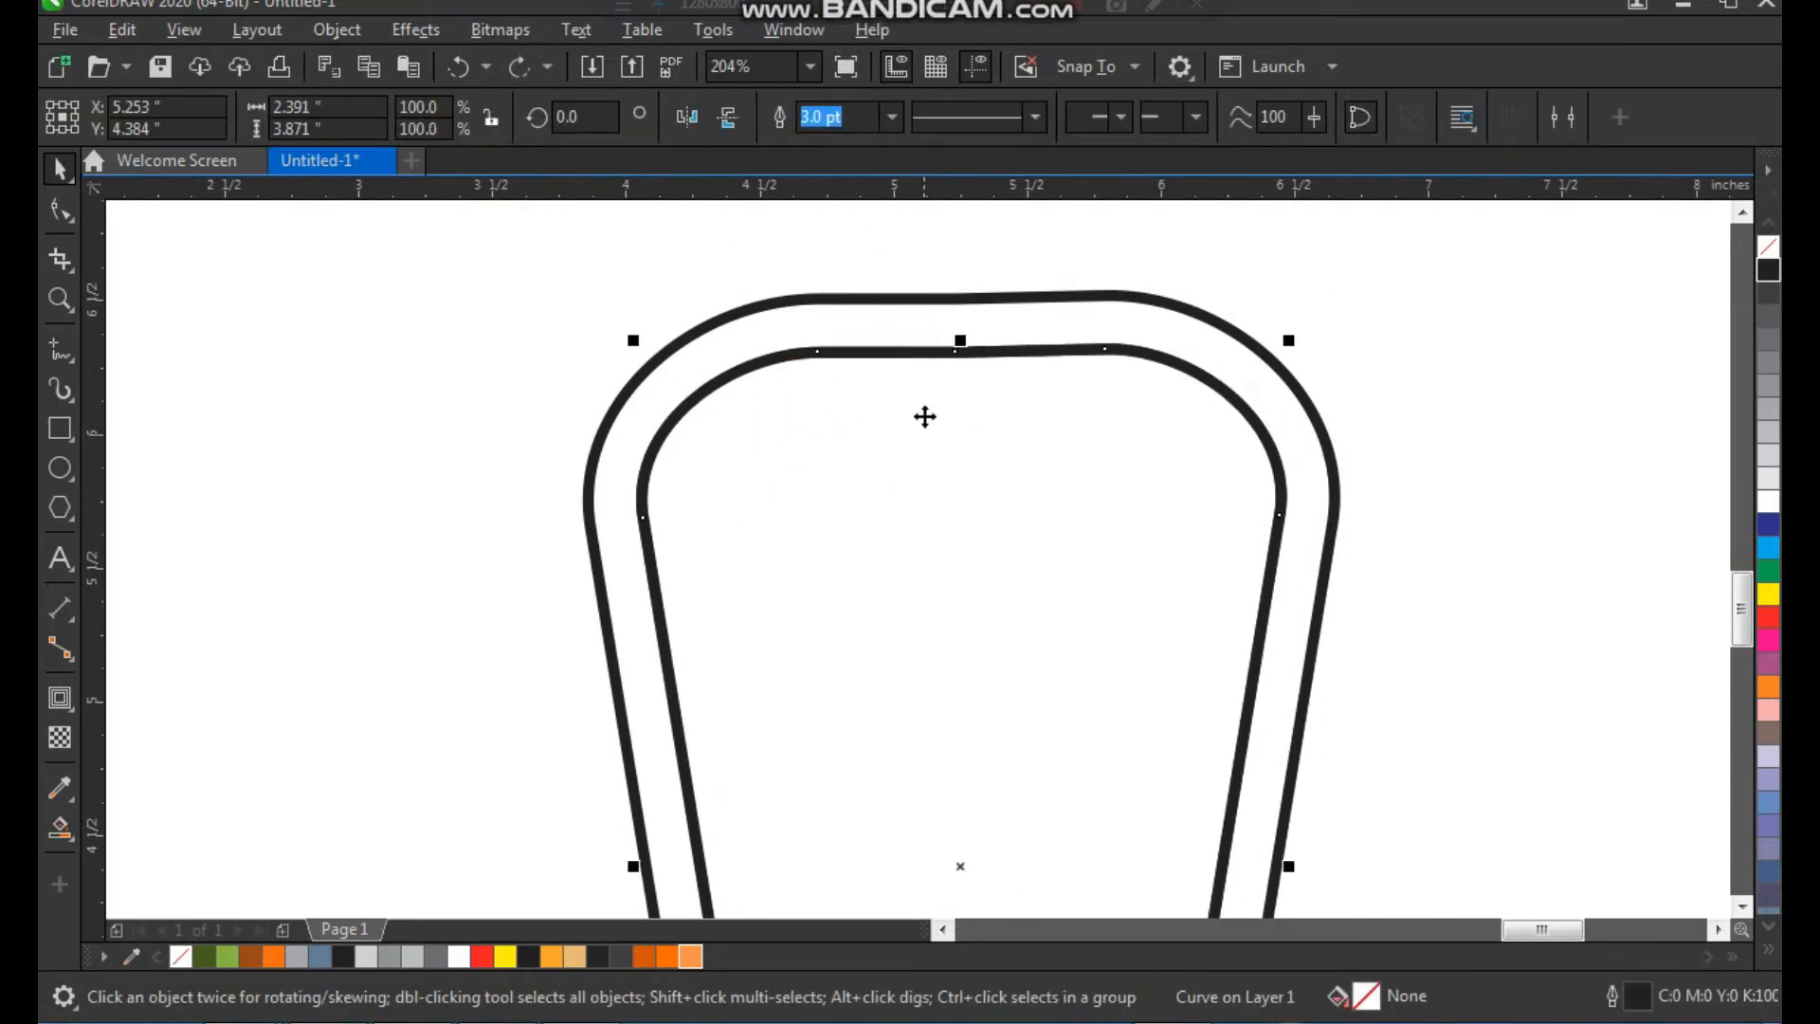
pyautogui.press('Delete')
pyautogui.click(959, 329)
pyautogui.press('F4')
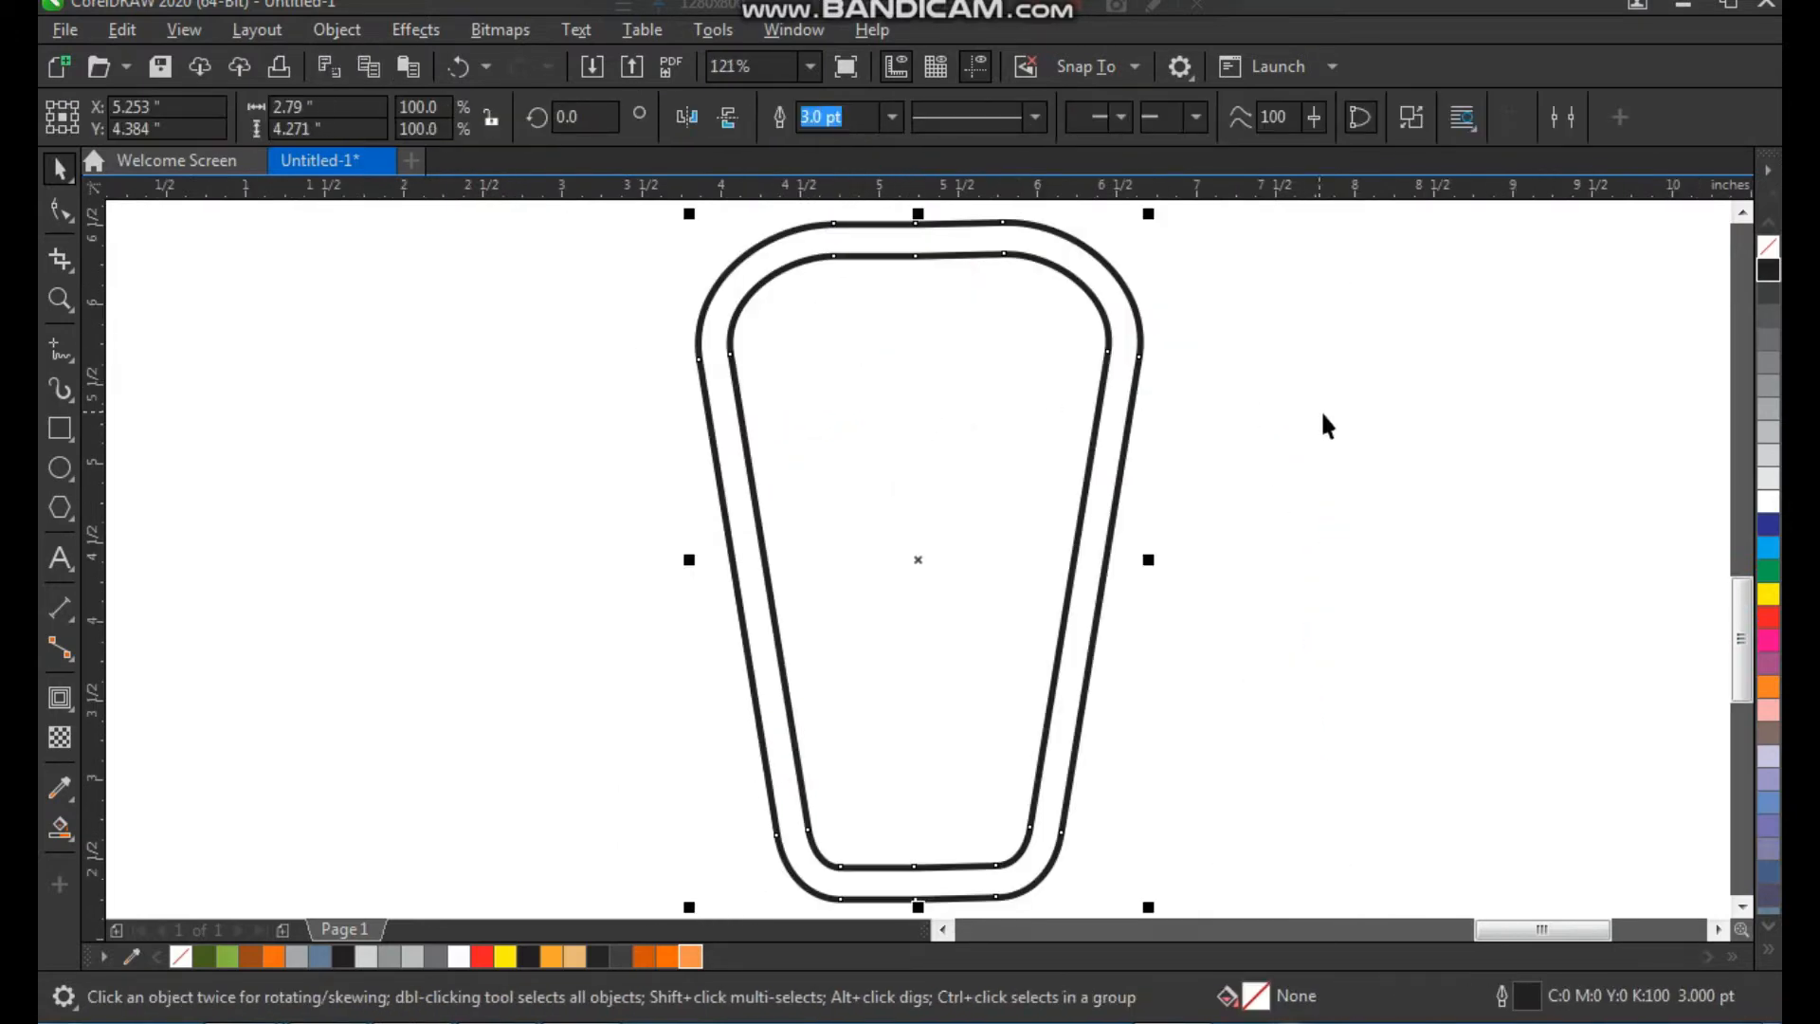
pyautogui.click(1219, 434)
# Draw a narrow vertical rectangle about 0.23 by 1.9 inches crossing the middle of the border's upper edge
pyautogui.press('z')
pyautogui.moveTo(606, 620); pyautogui.dragTo(1306, 286)
pyautogui.press('F3')
pyautogui.press('F2')
pyautogui.moveTo(748, 528); pyautogui.dragTo(1308, 100)
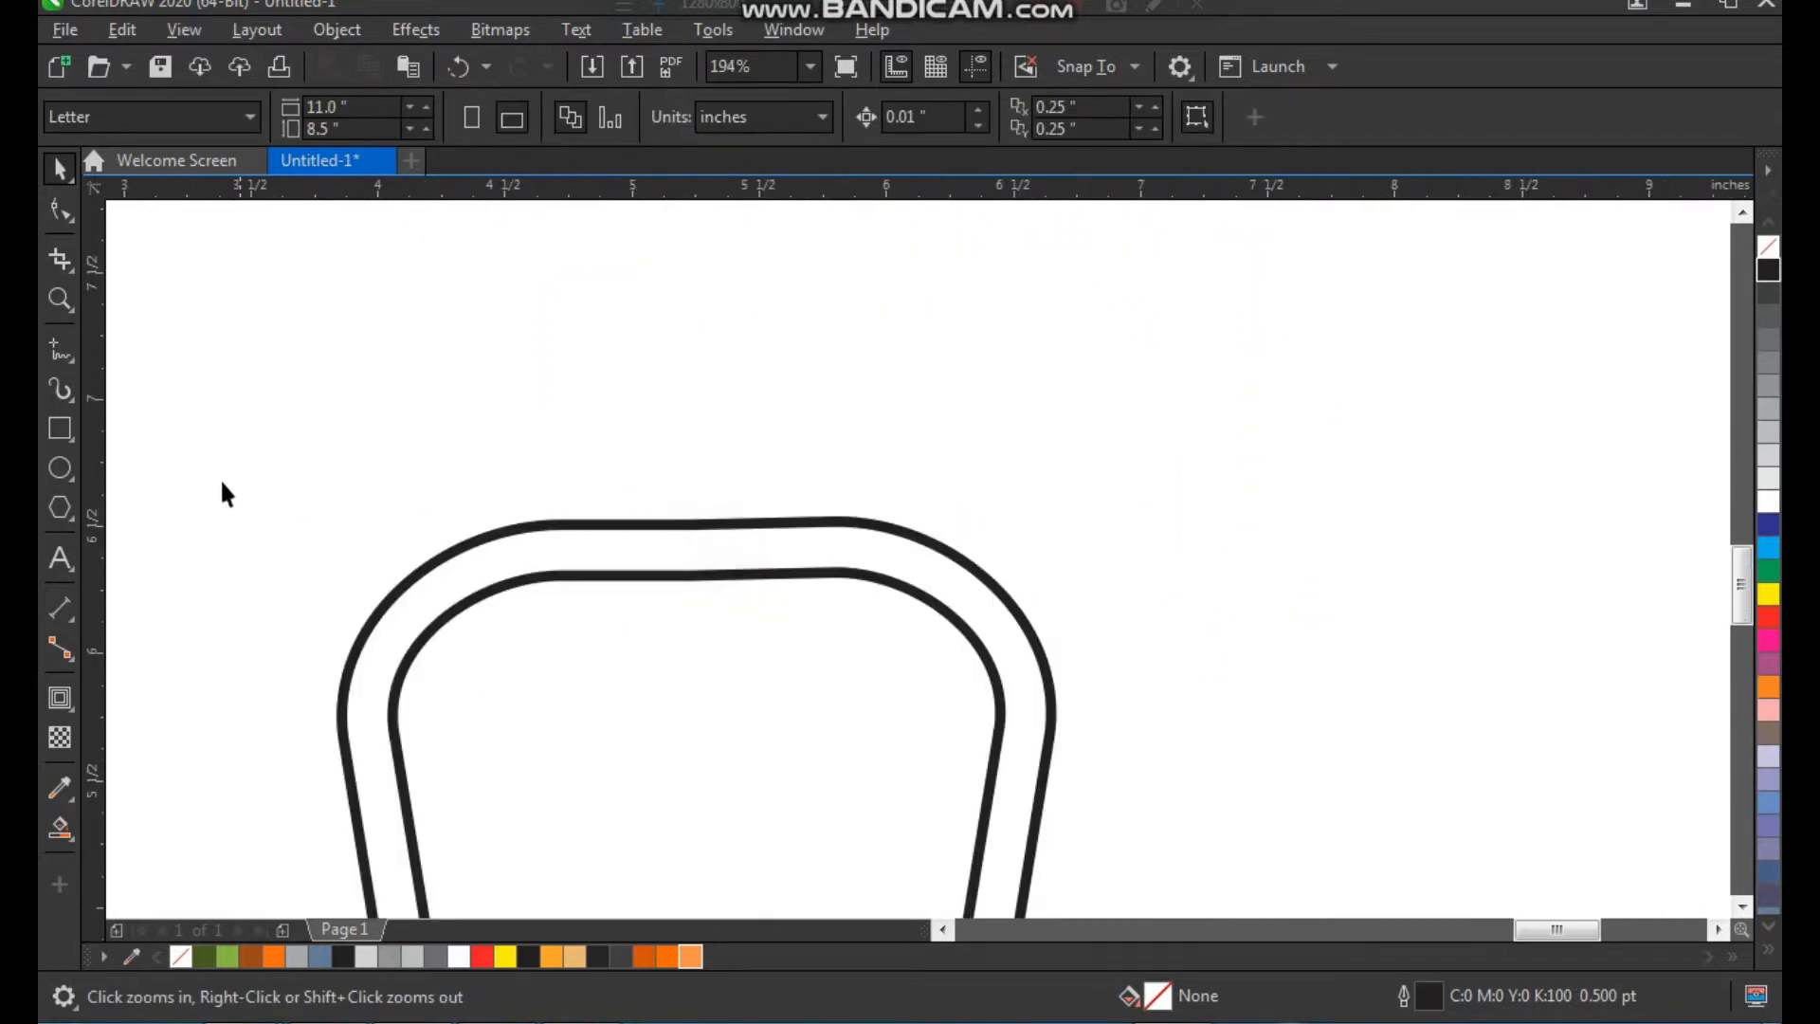
pyautogui.click(63, 431)
pyautogui.moveTo(662, 269); pyautogui.dragTo(720, 751)
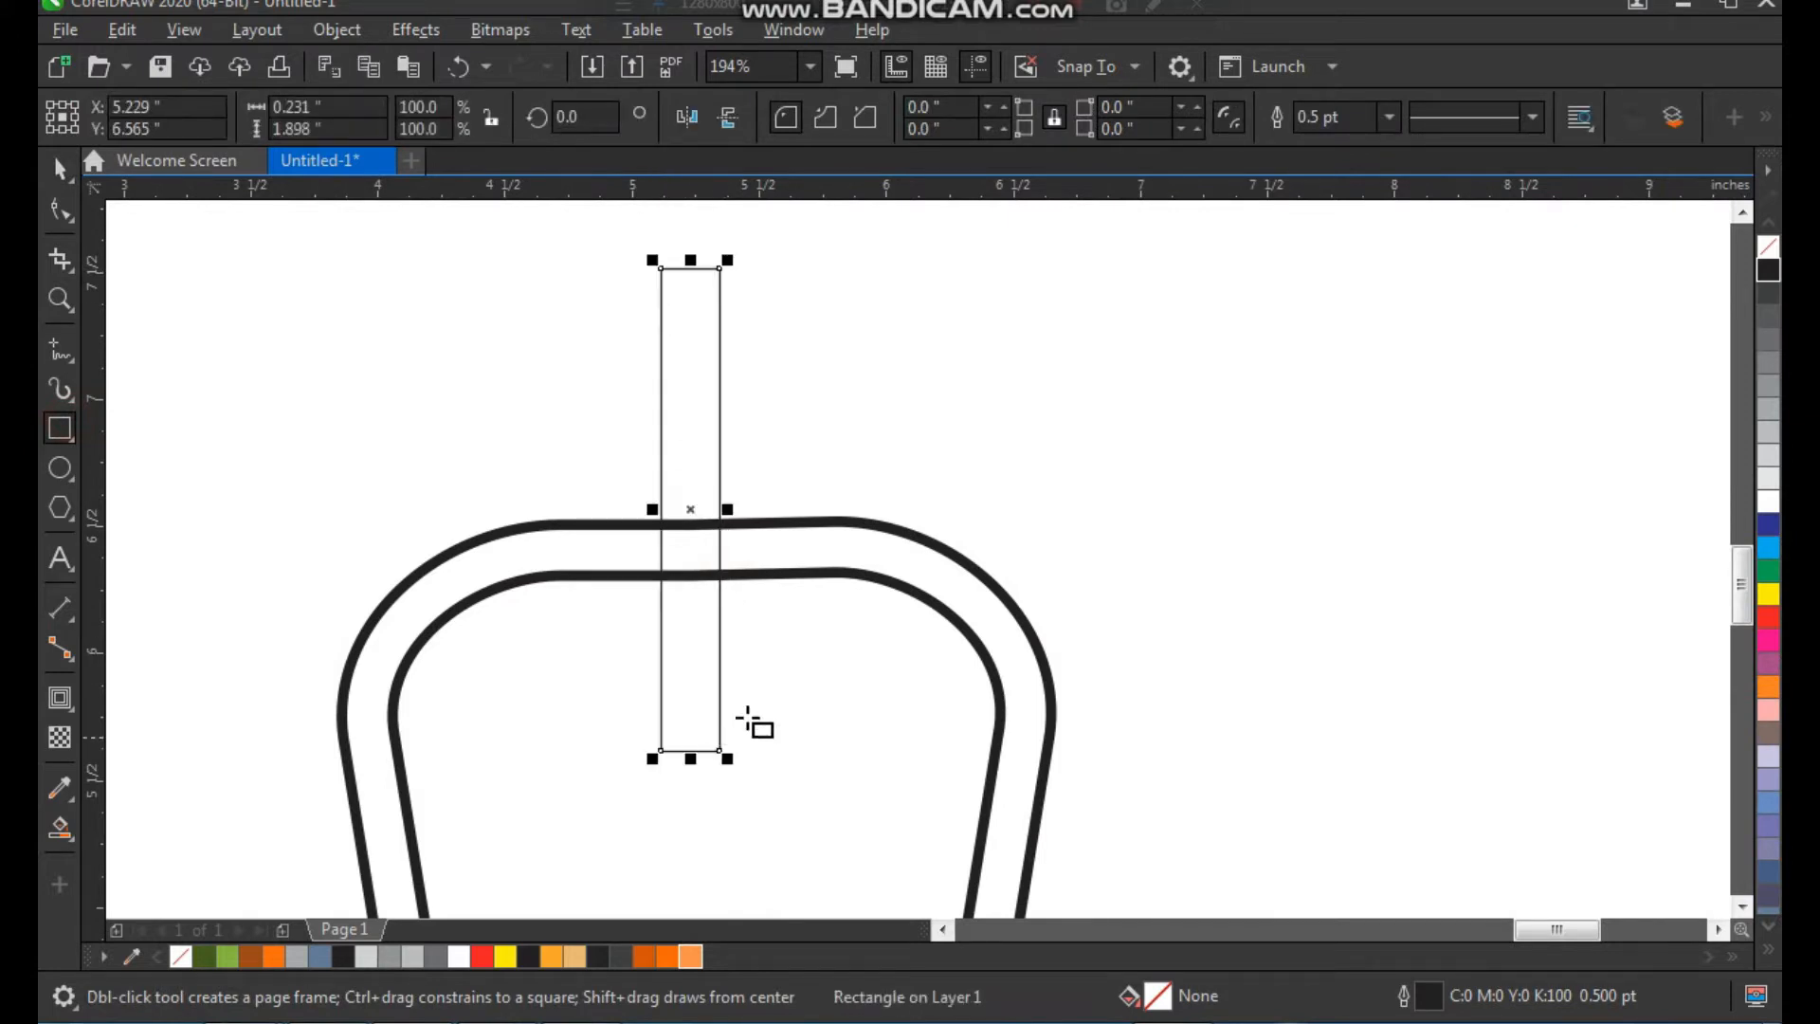
pyautogui.press('space')
# Round all four corners of the narrow rectangle to a 0.115 inch radius so both ends are semicircular
pyautogui.press('F10')
pyautogui.moveTo(721, 269); pyautogui.dragTo(758, 371)
pyautogui.press('space')
pyautogui.click(788, 396)
pyautogui.click(679, 357)
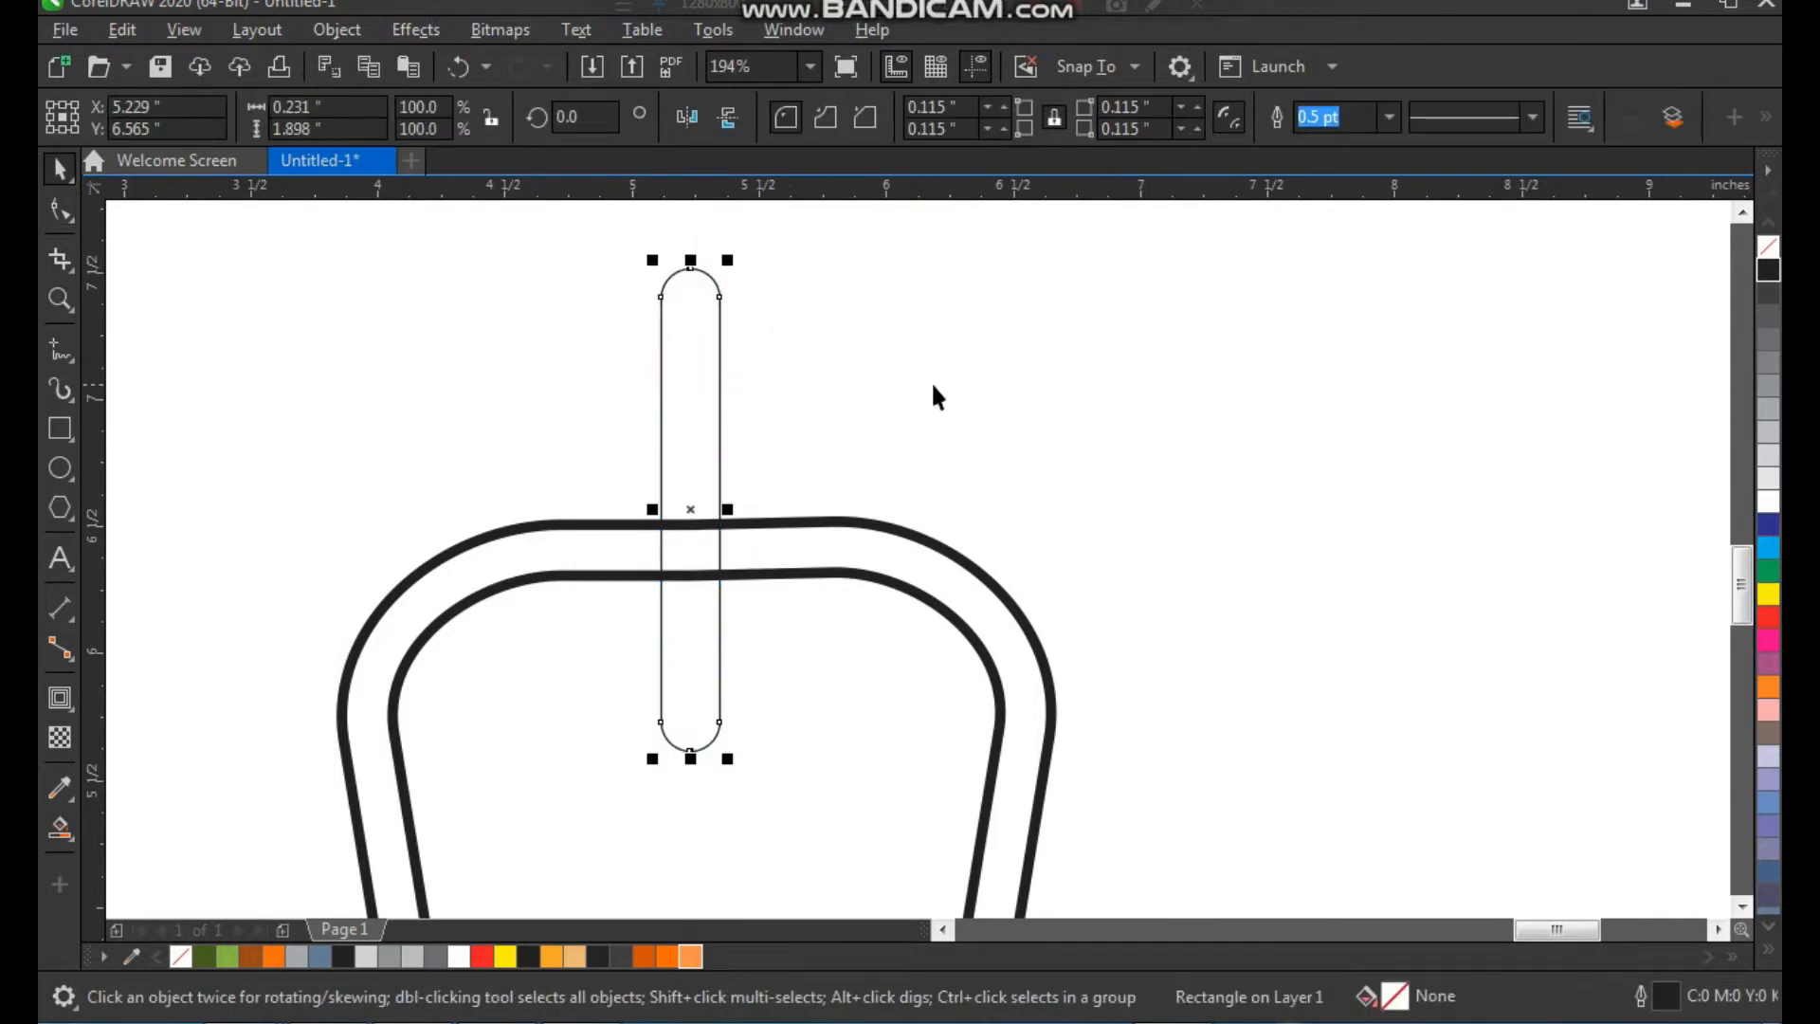
# Set the outline width of the narrow rounded rectangle to 3.0 pt
pyautogui.moveTo(844, 561); pyautogui.dragTo(867, 557)
pyautogui.hotkey('ctrl', 'z')
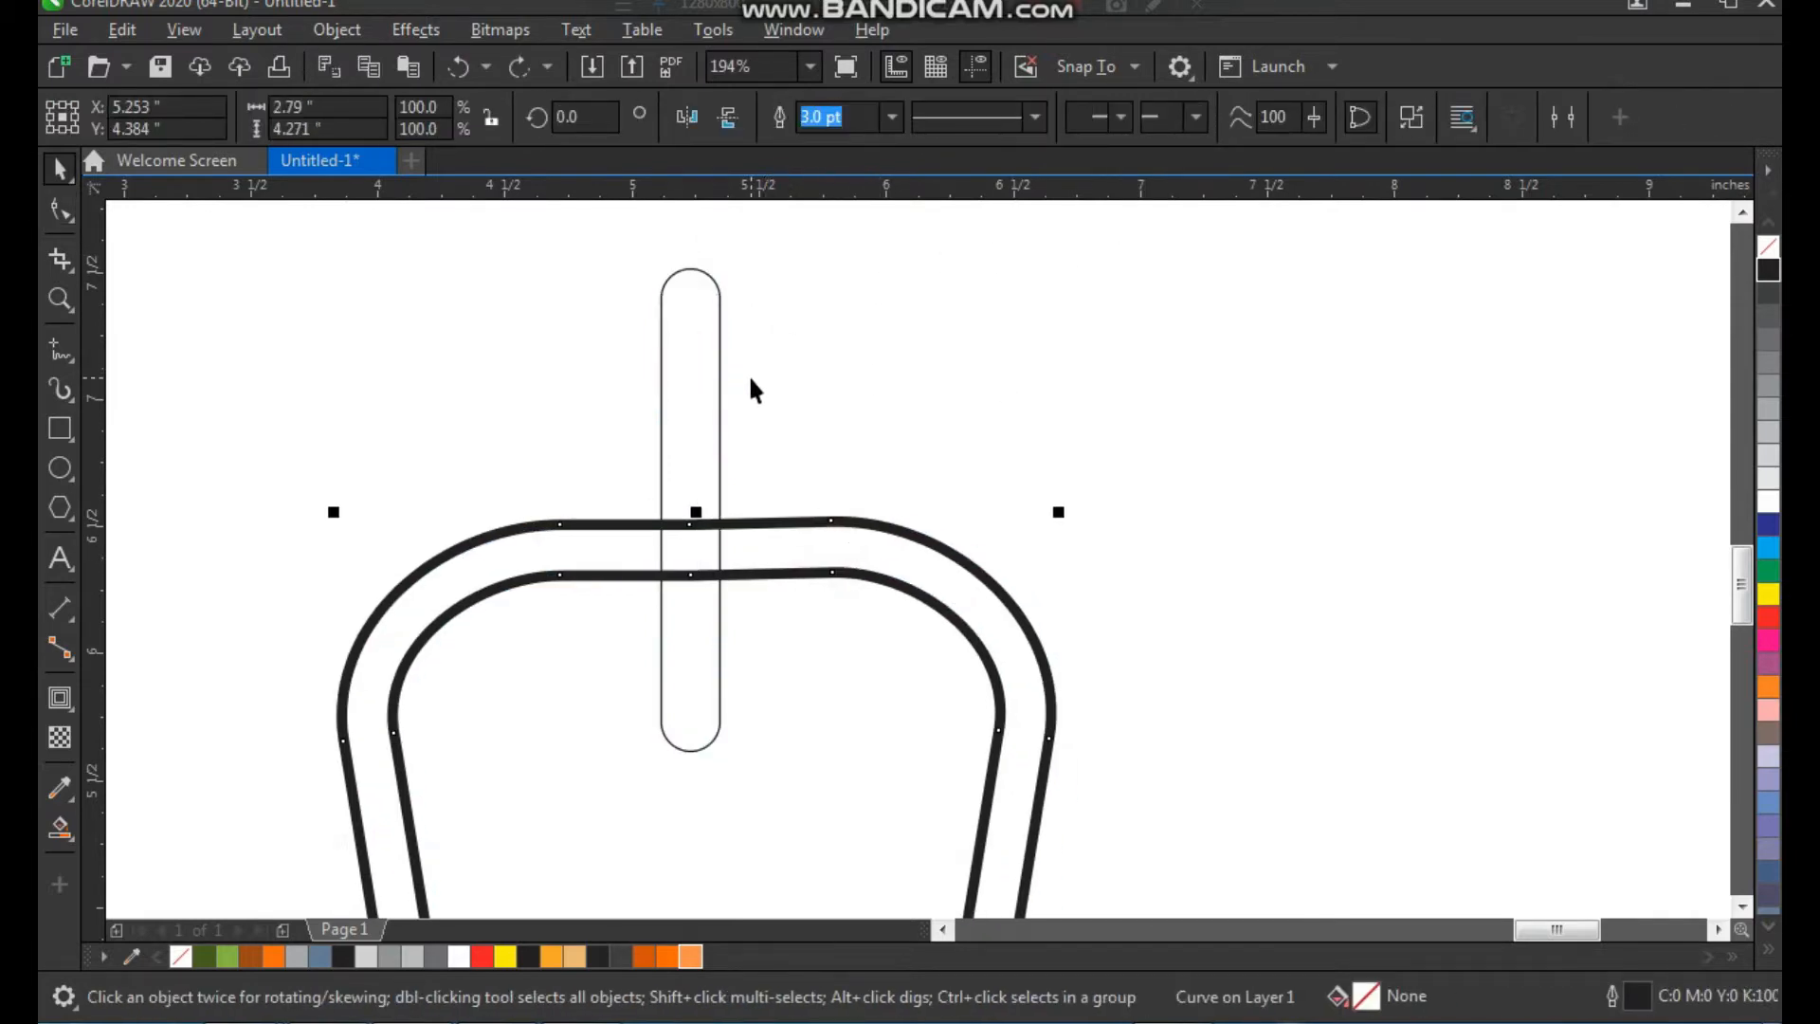
pyautogui.click(690, 355)
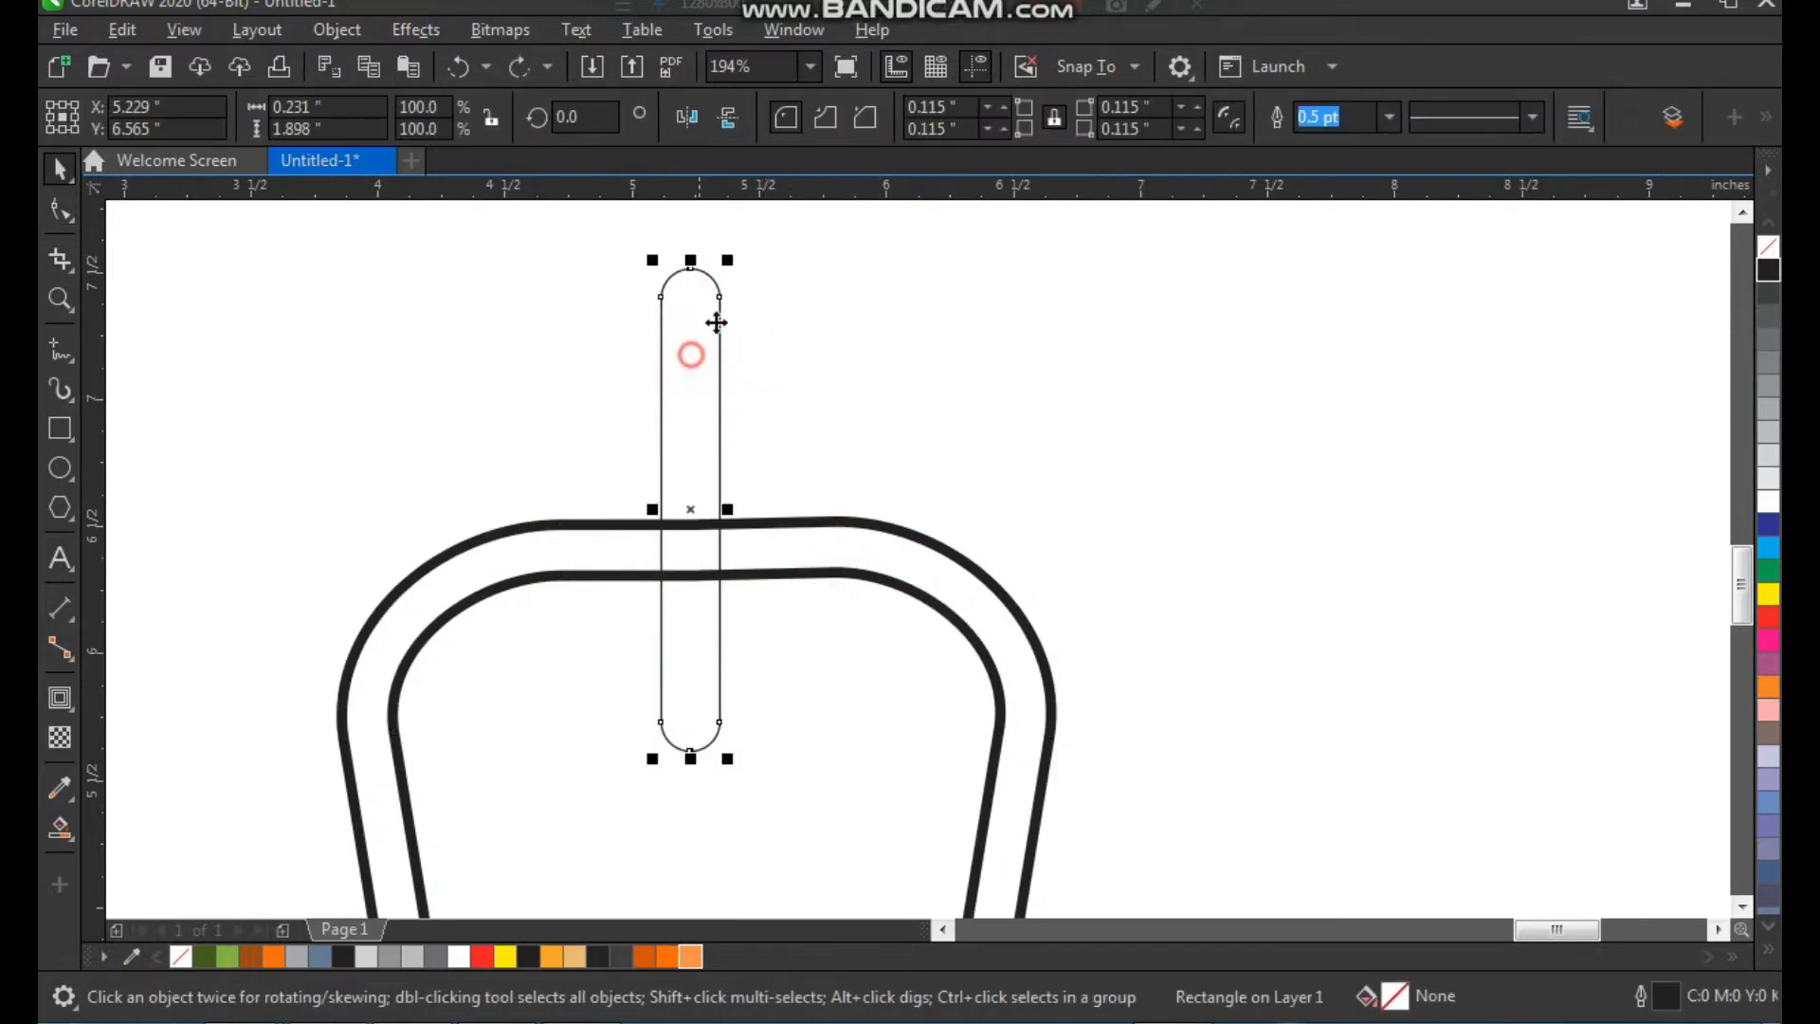
pyautogui.click(1389, 118)
pyautogui.click(1361, 285)
# Center the rounded rectangle horizontally on the tapered border and shift it slightly down
pyautogui.keyDown('shift'); pyautogui.click(867, 568); pyautogui.keyUp('shift')
pyautogui.press('c')
pyautogui.click(1027, 470)
pyautogui.moveTo(716, 402); pyautogui.dragTo(715, 424)
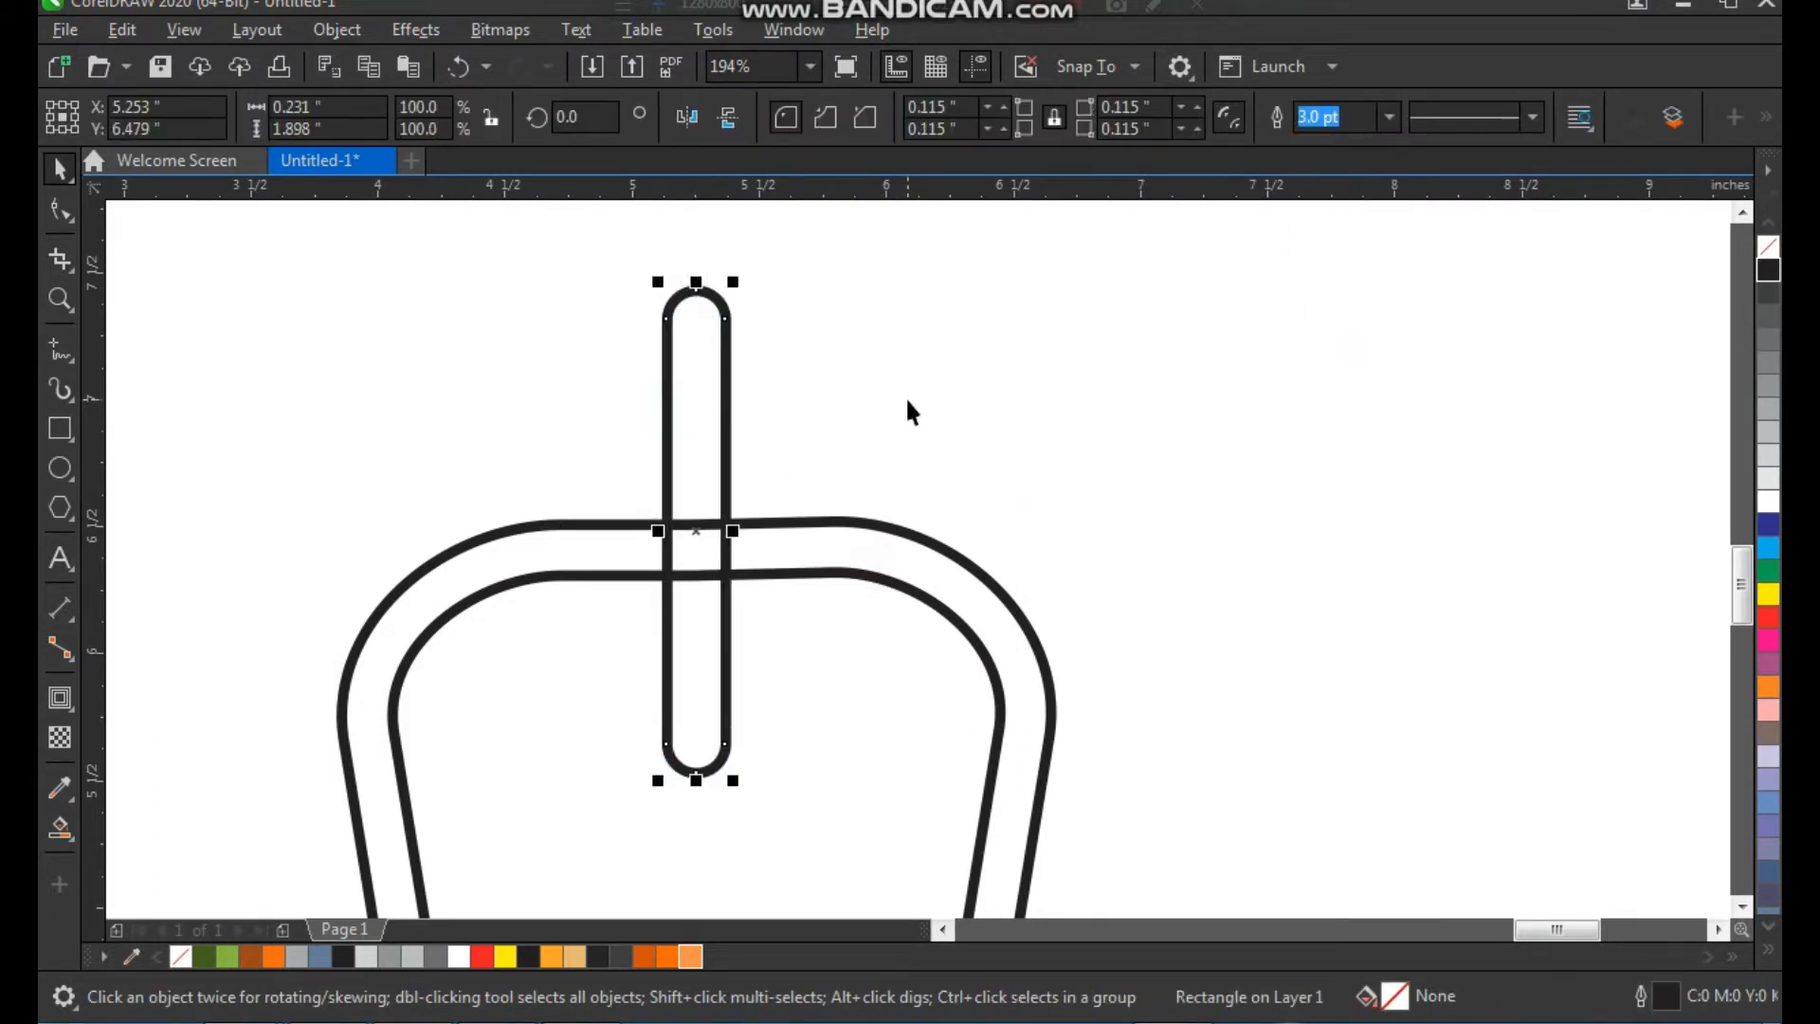
pyautogui.click(906, 397)
pyautogui.scroll(-1, 816, 476)
pyautogui.press('F2')
pyautogui.moveTo(528, 371); pyautogui.dragTo(1127, 761)
pyautogui.click(1245, 541)
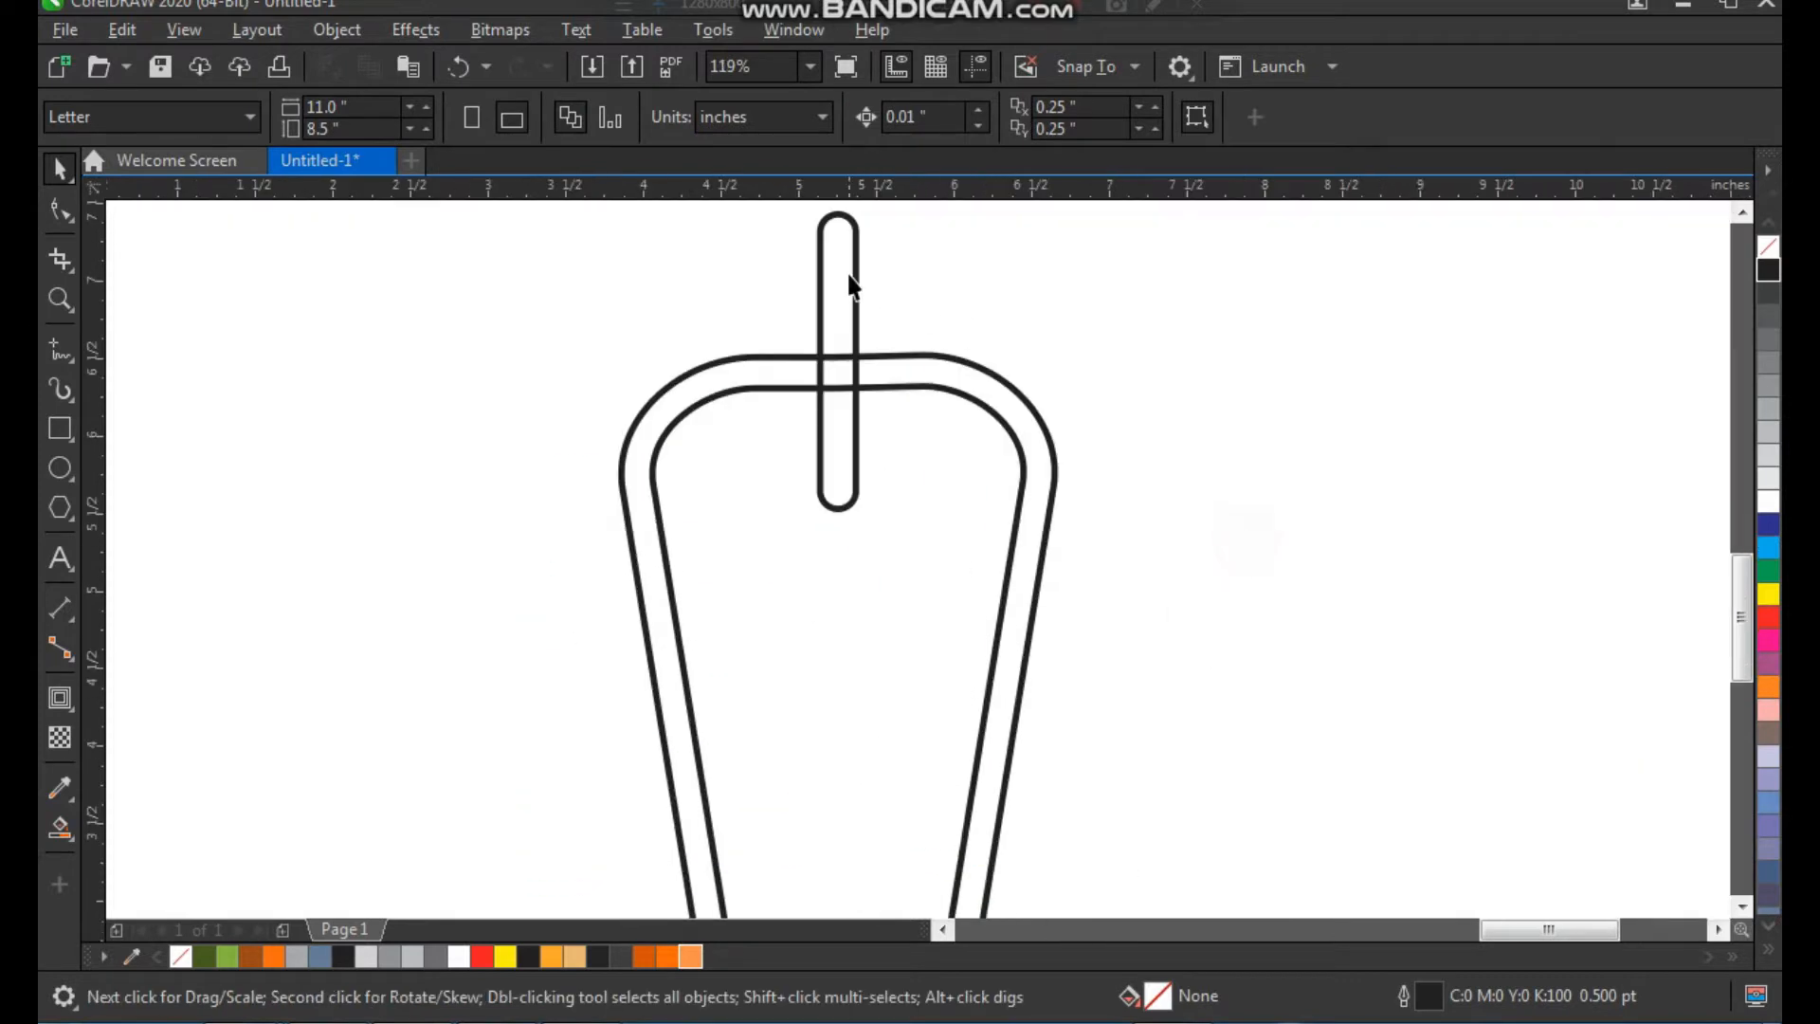
pyautogui.click(835, 271)
pyautogui.scroll(-1, 851, 469)
pyautogui.press('F2')
pyautogui.moveTo(681, 316); pyautogui.dragTo(1111, 764)
pyautogui.click(1207, 516)
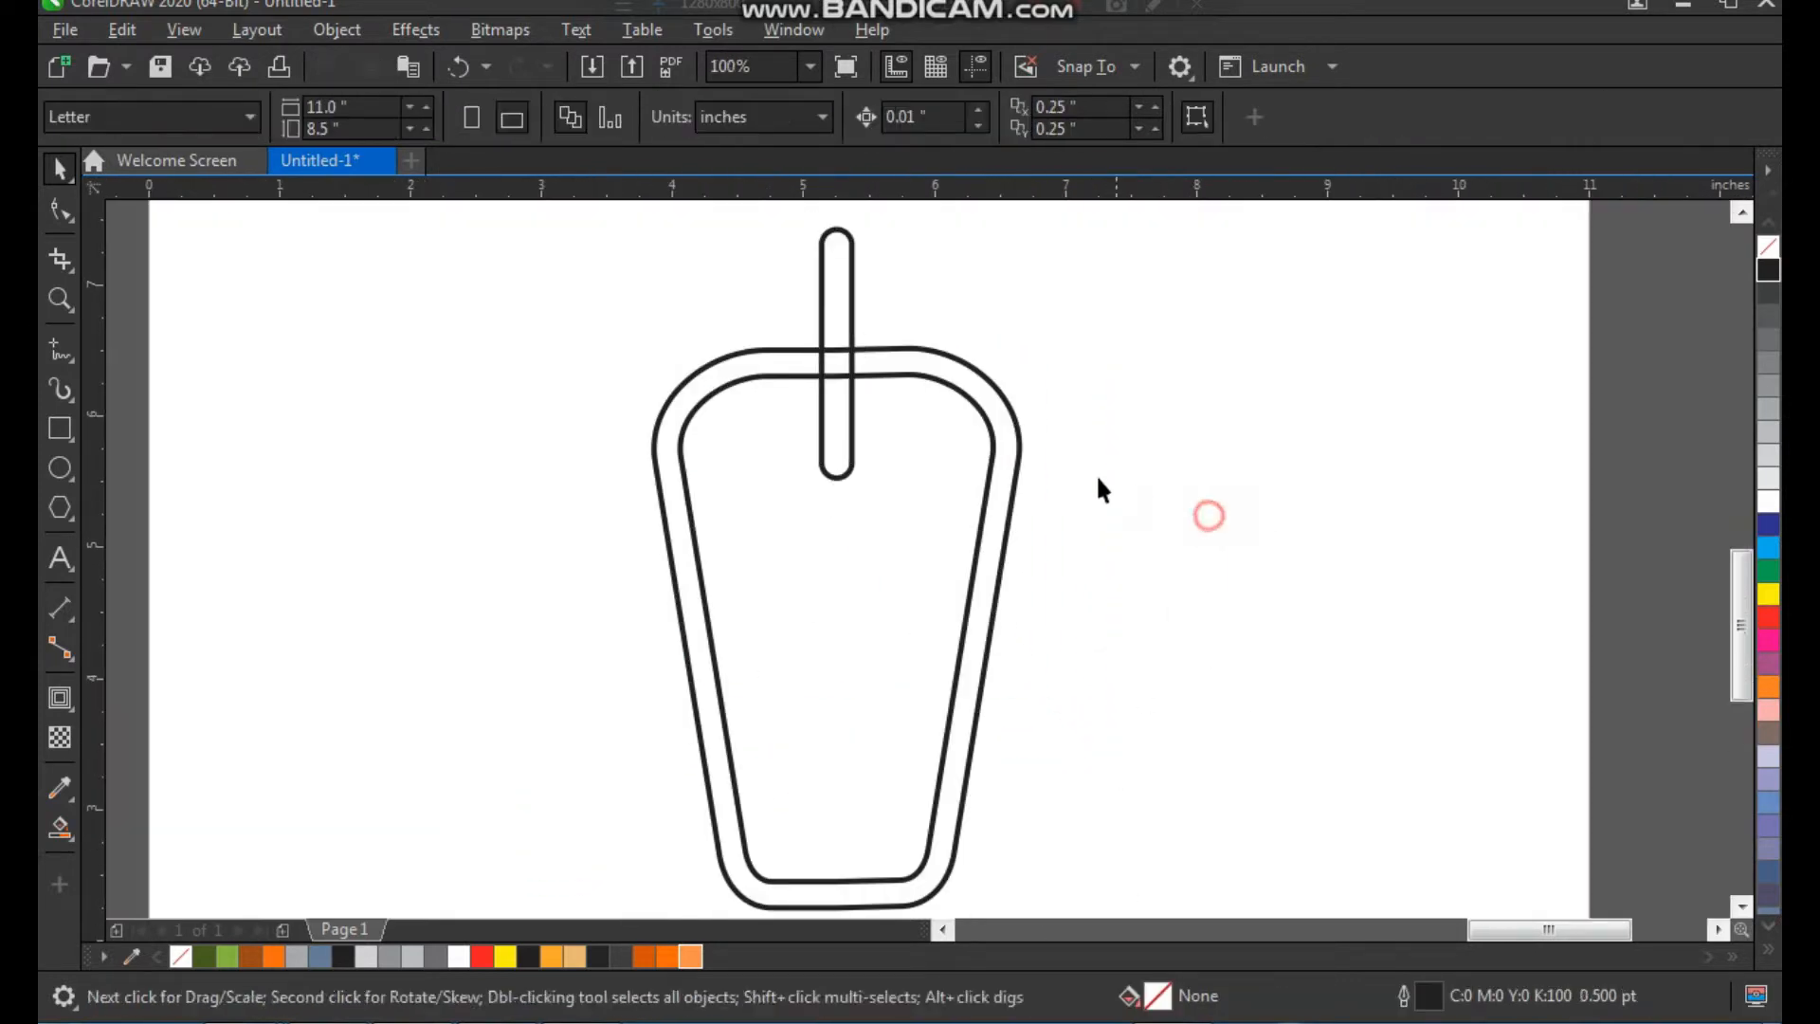
# Draw a closed four-node Bézier shape from the border's inner right wall to the lower end of the narrow rounded rectangle
pyautogui.moveTo(702, 237); pyautogui.dragTo(1121, 630)
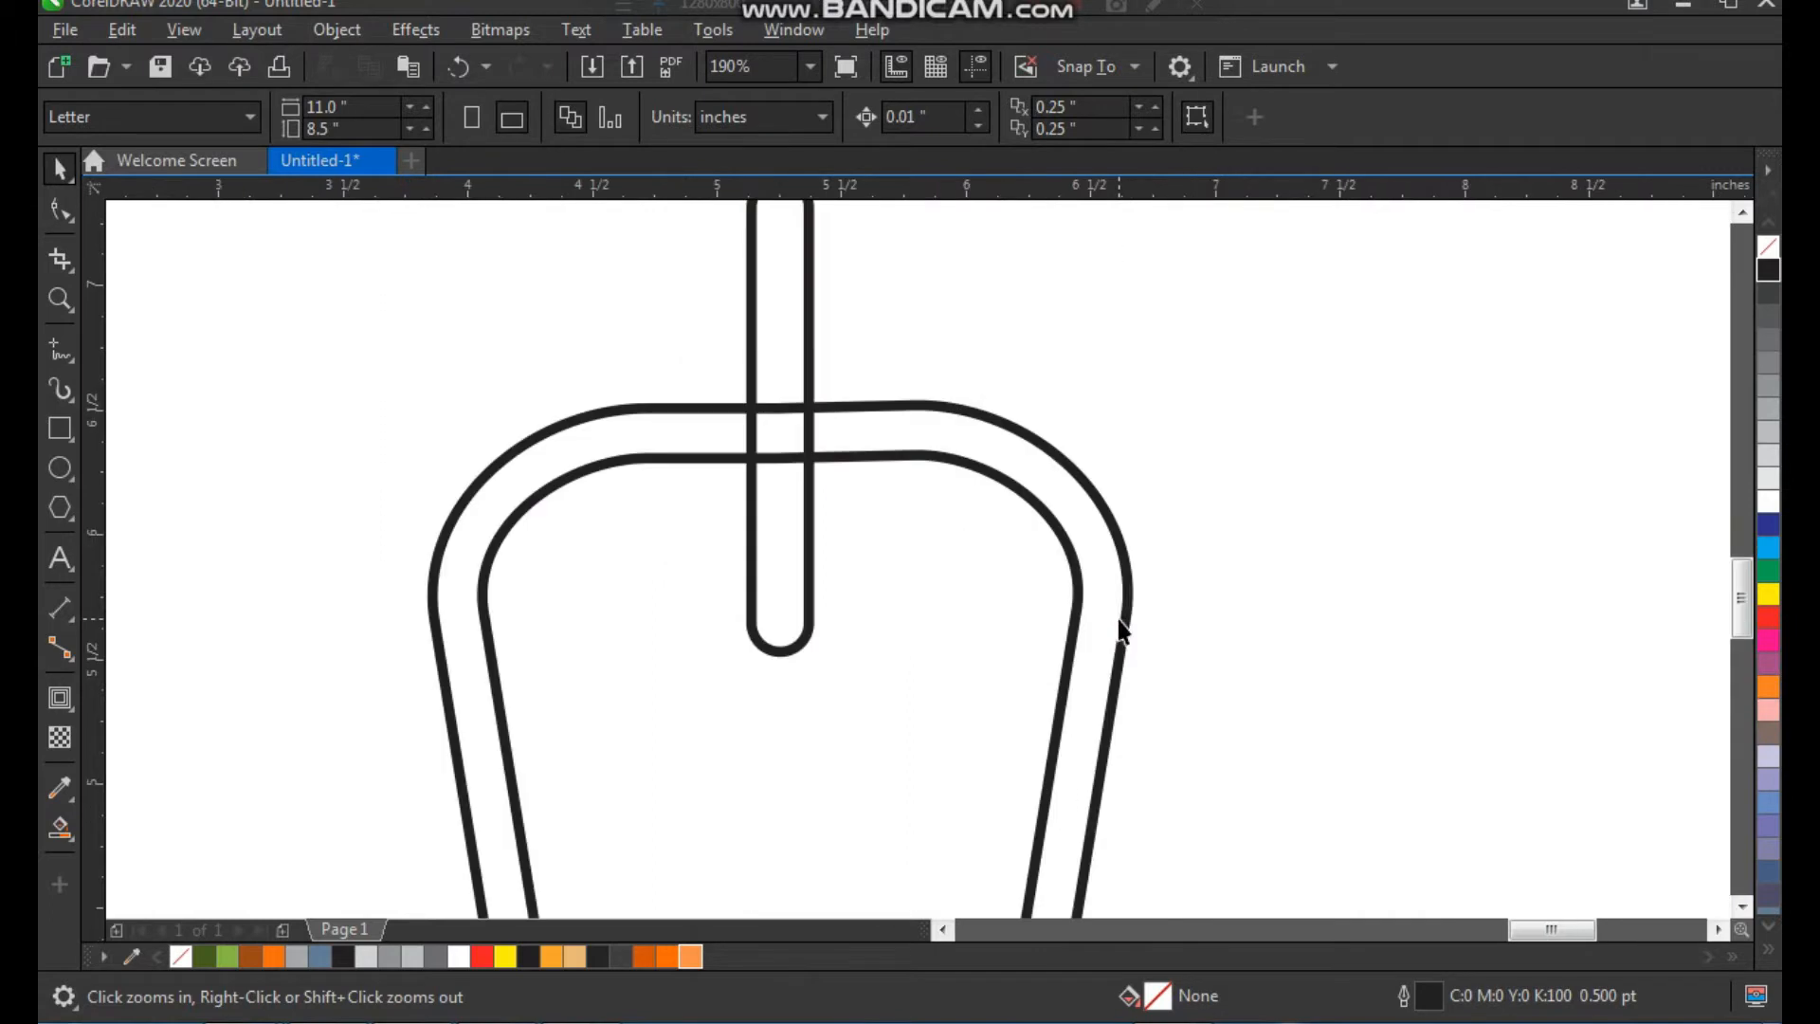
pyautogui.click(76, 361)
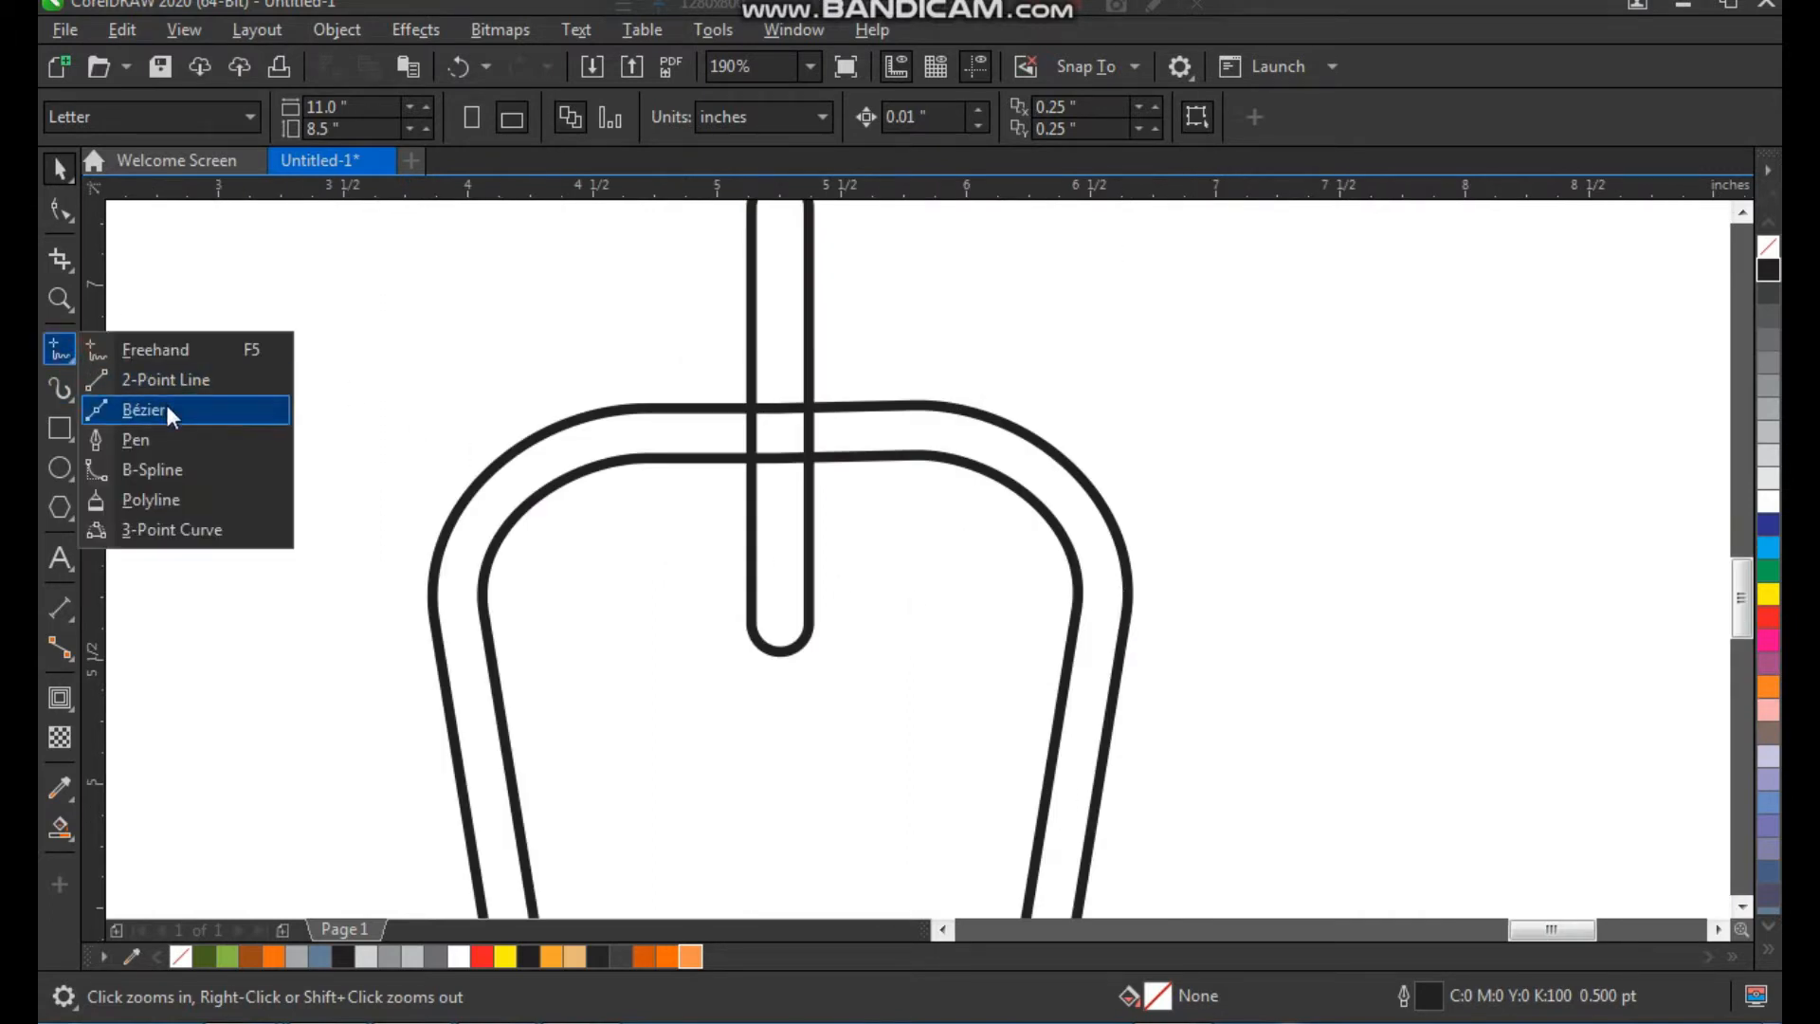
pyautogui.click(165, 400)
pyautogui.press('F2')
pyautogui.moveTo(666, 389)
pyautogui.mouseDown()
pyautogui.moveTo(1040, 709)
pyautogui.moveTo(1202, 819)
pyautogui.mouseUp()
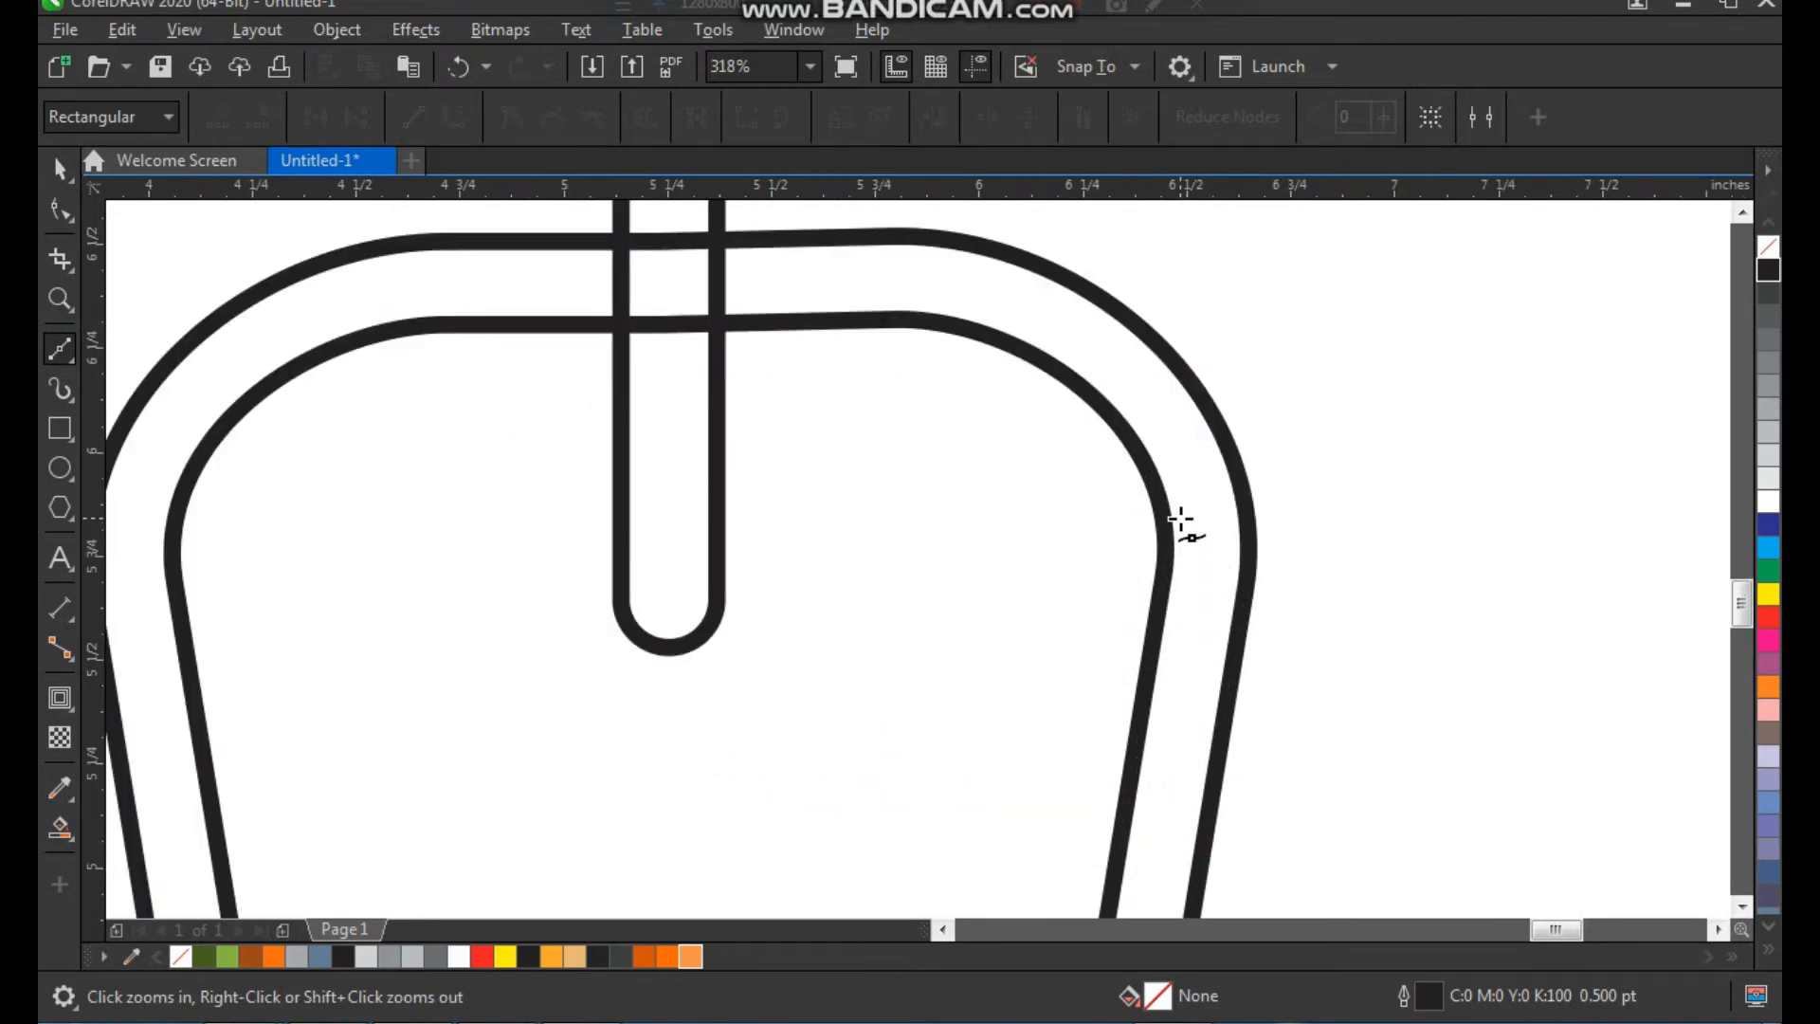
pyautogui.click(1181, 520)
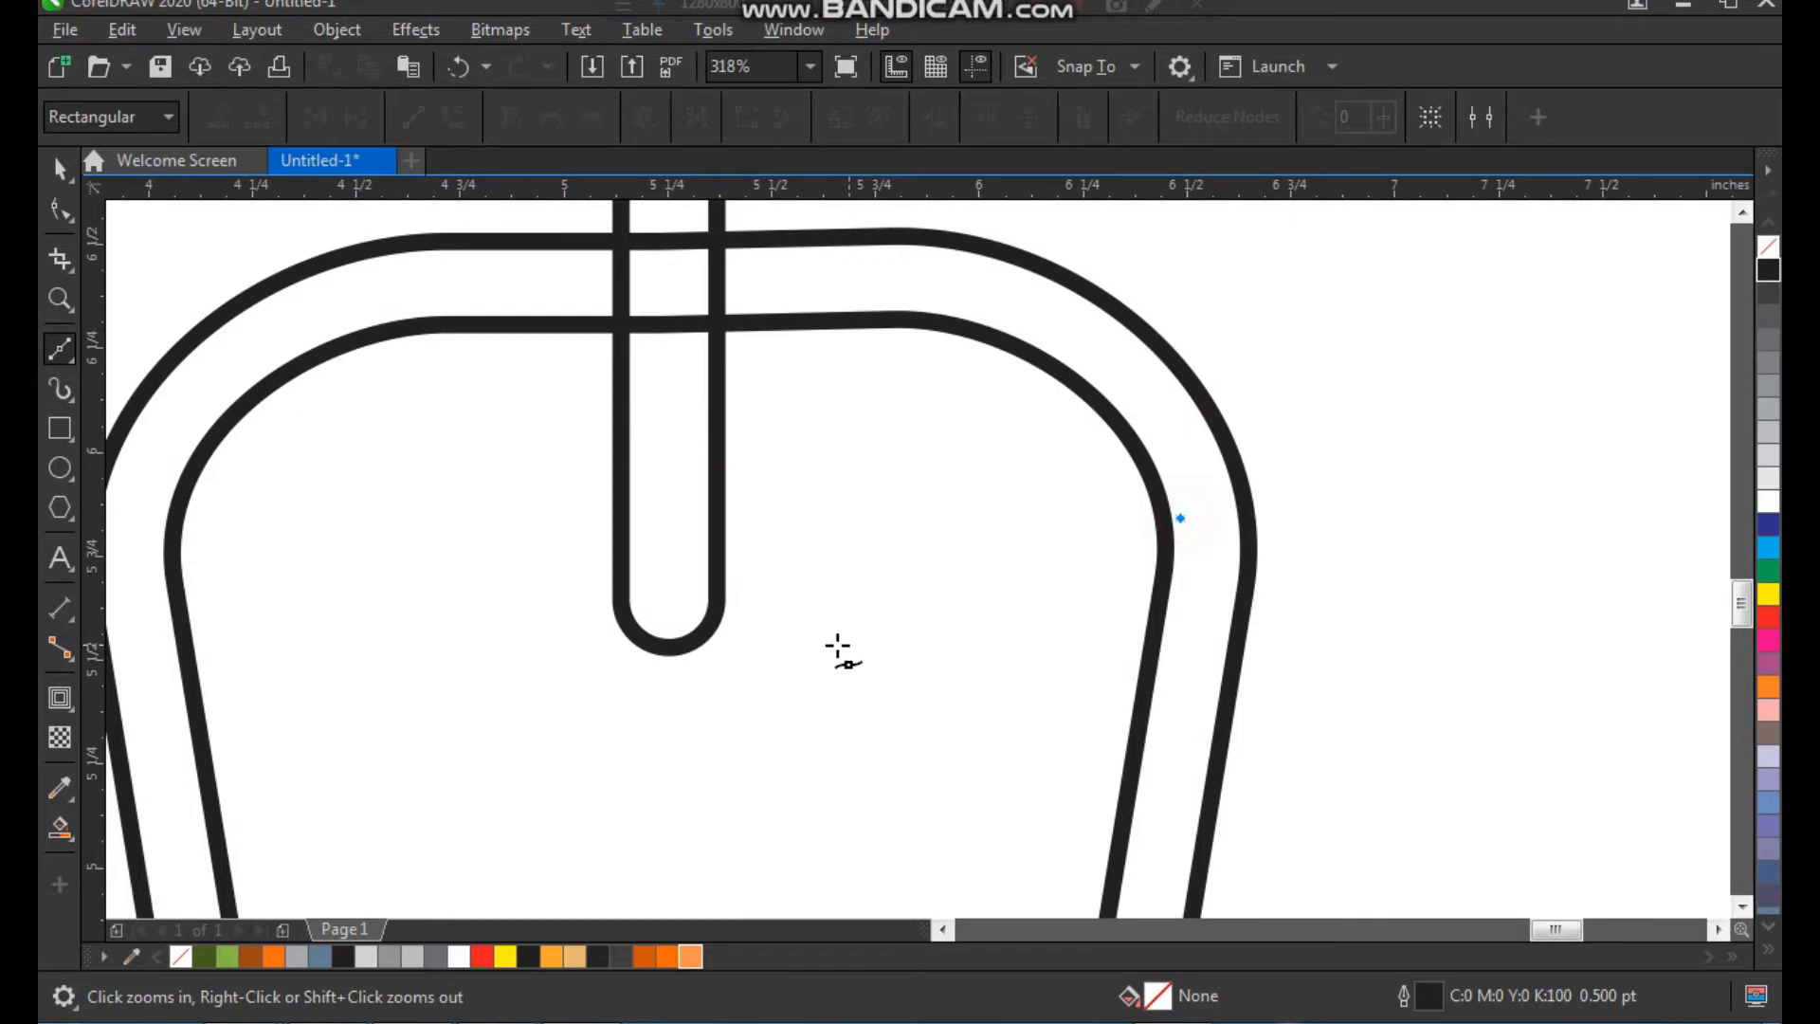
pyautogui.click(710, 595)
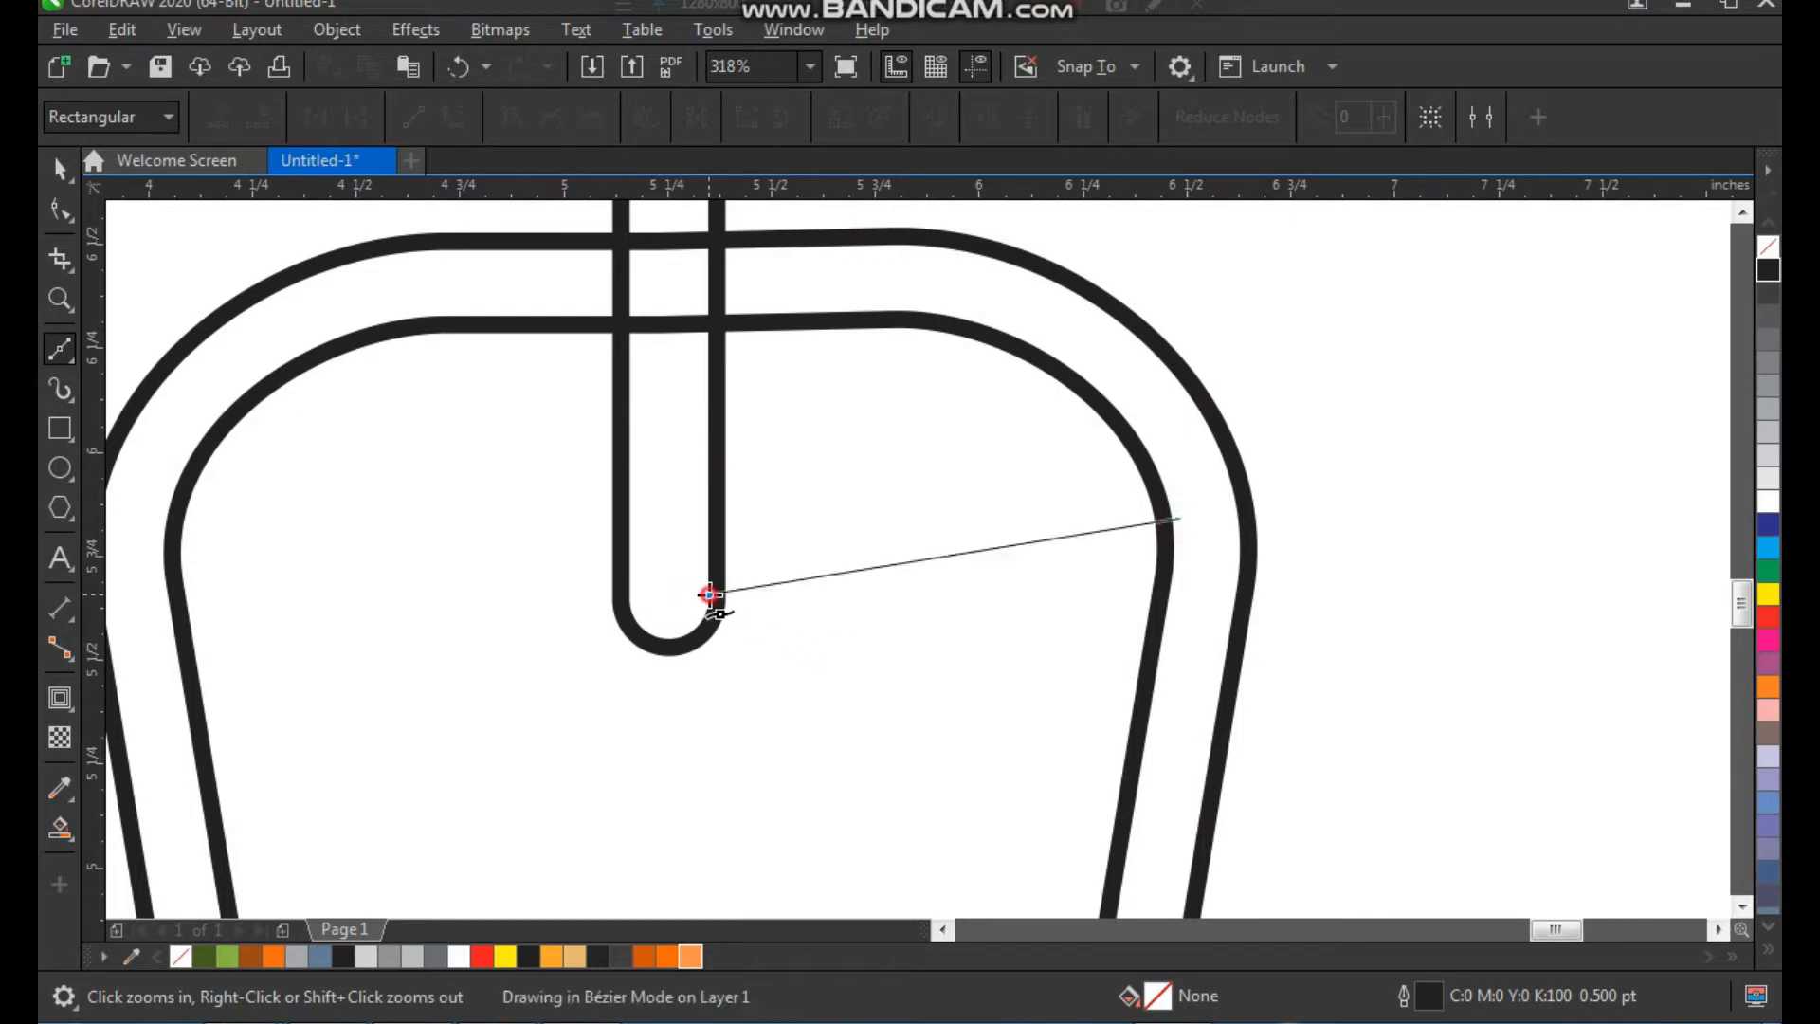
pyautogui.click(625, 608)
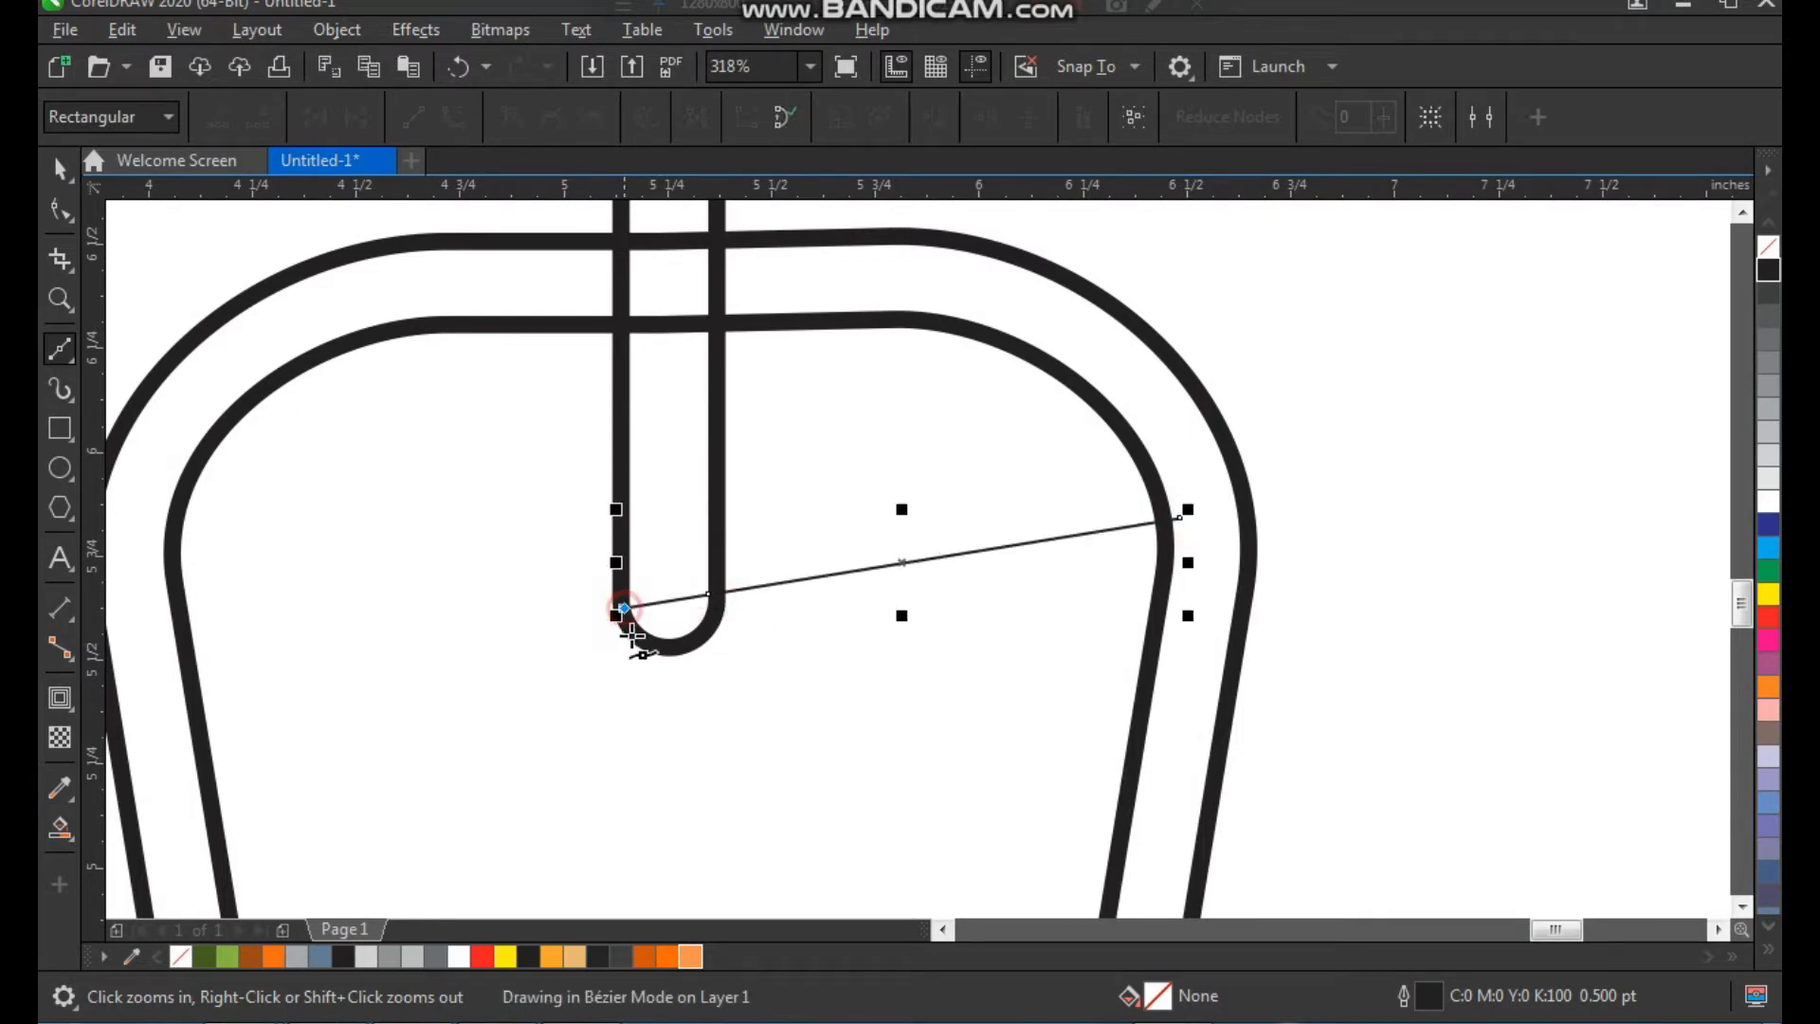
pyautogui.click(1168, 623)
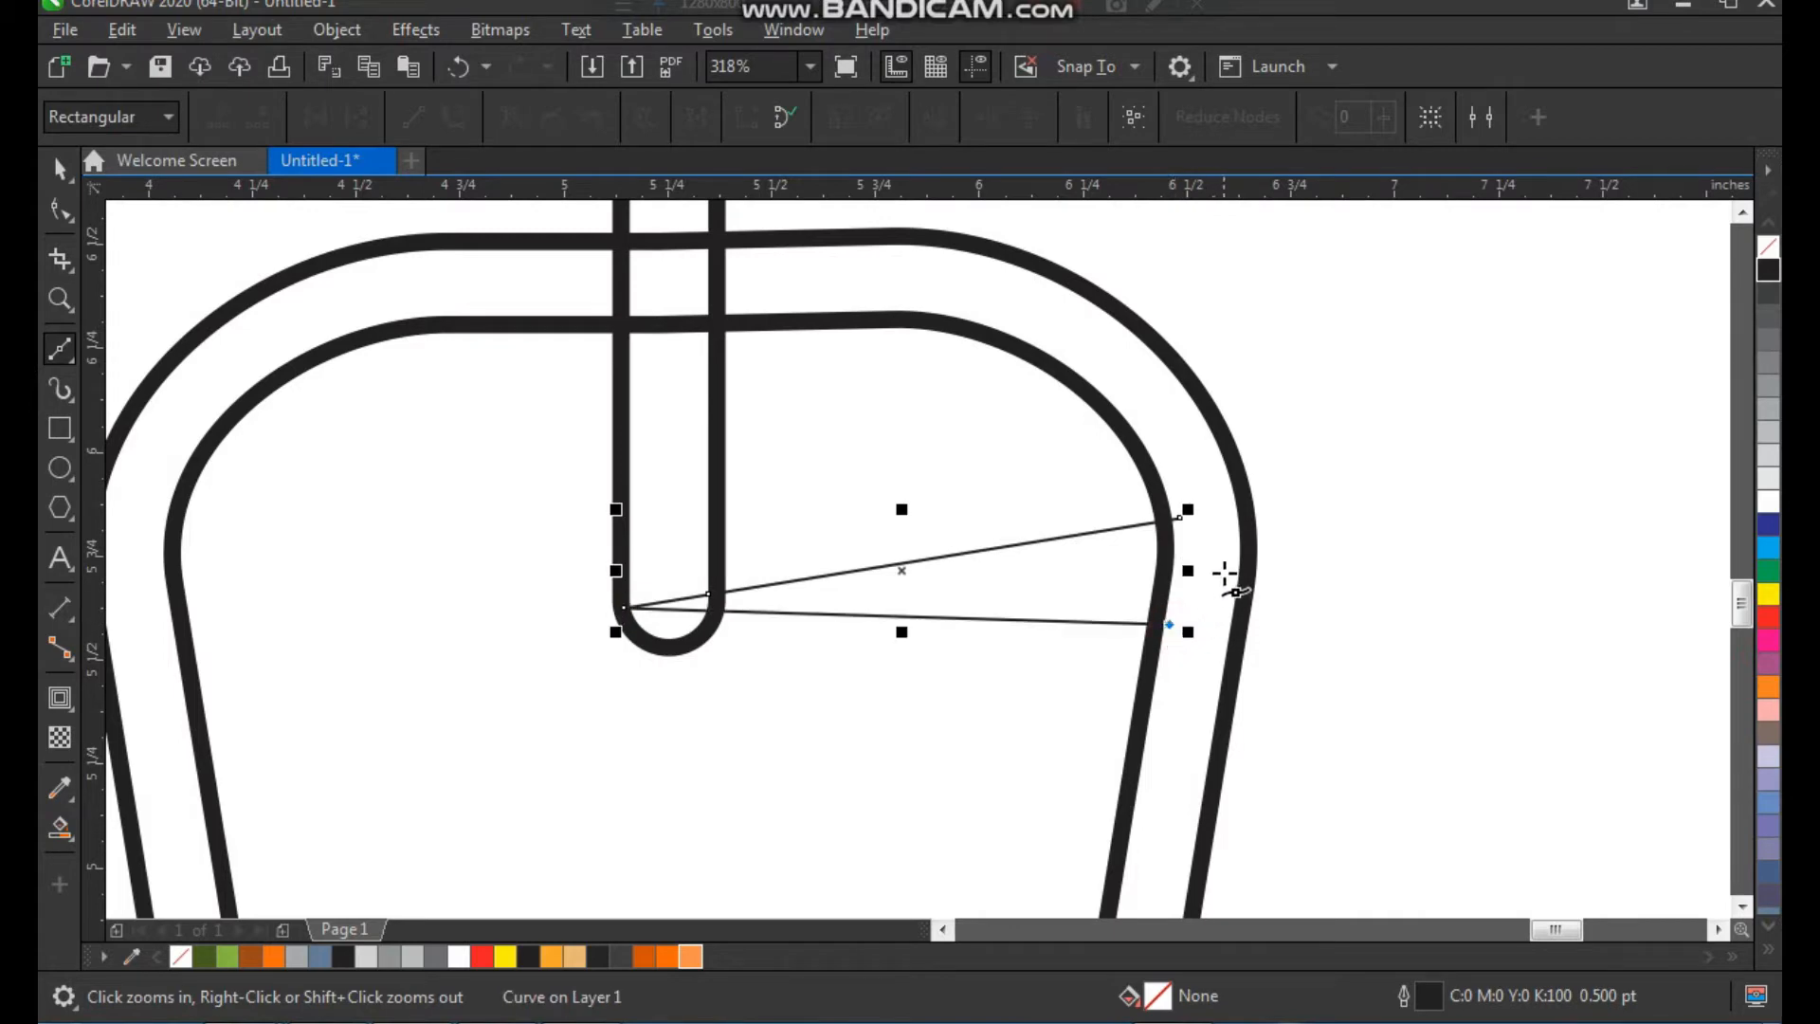
pyautogui.click(1183, 516)
pyautogui.press('space')
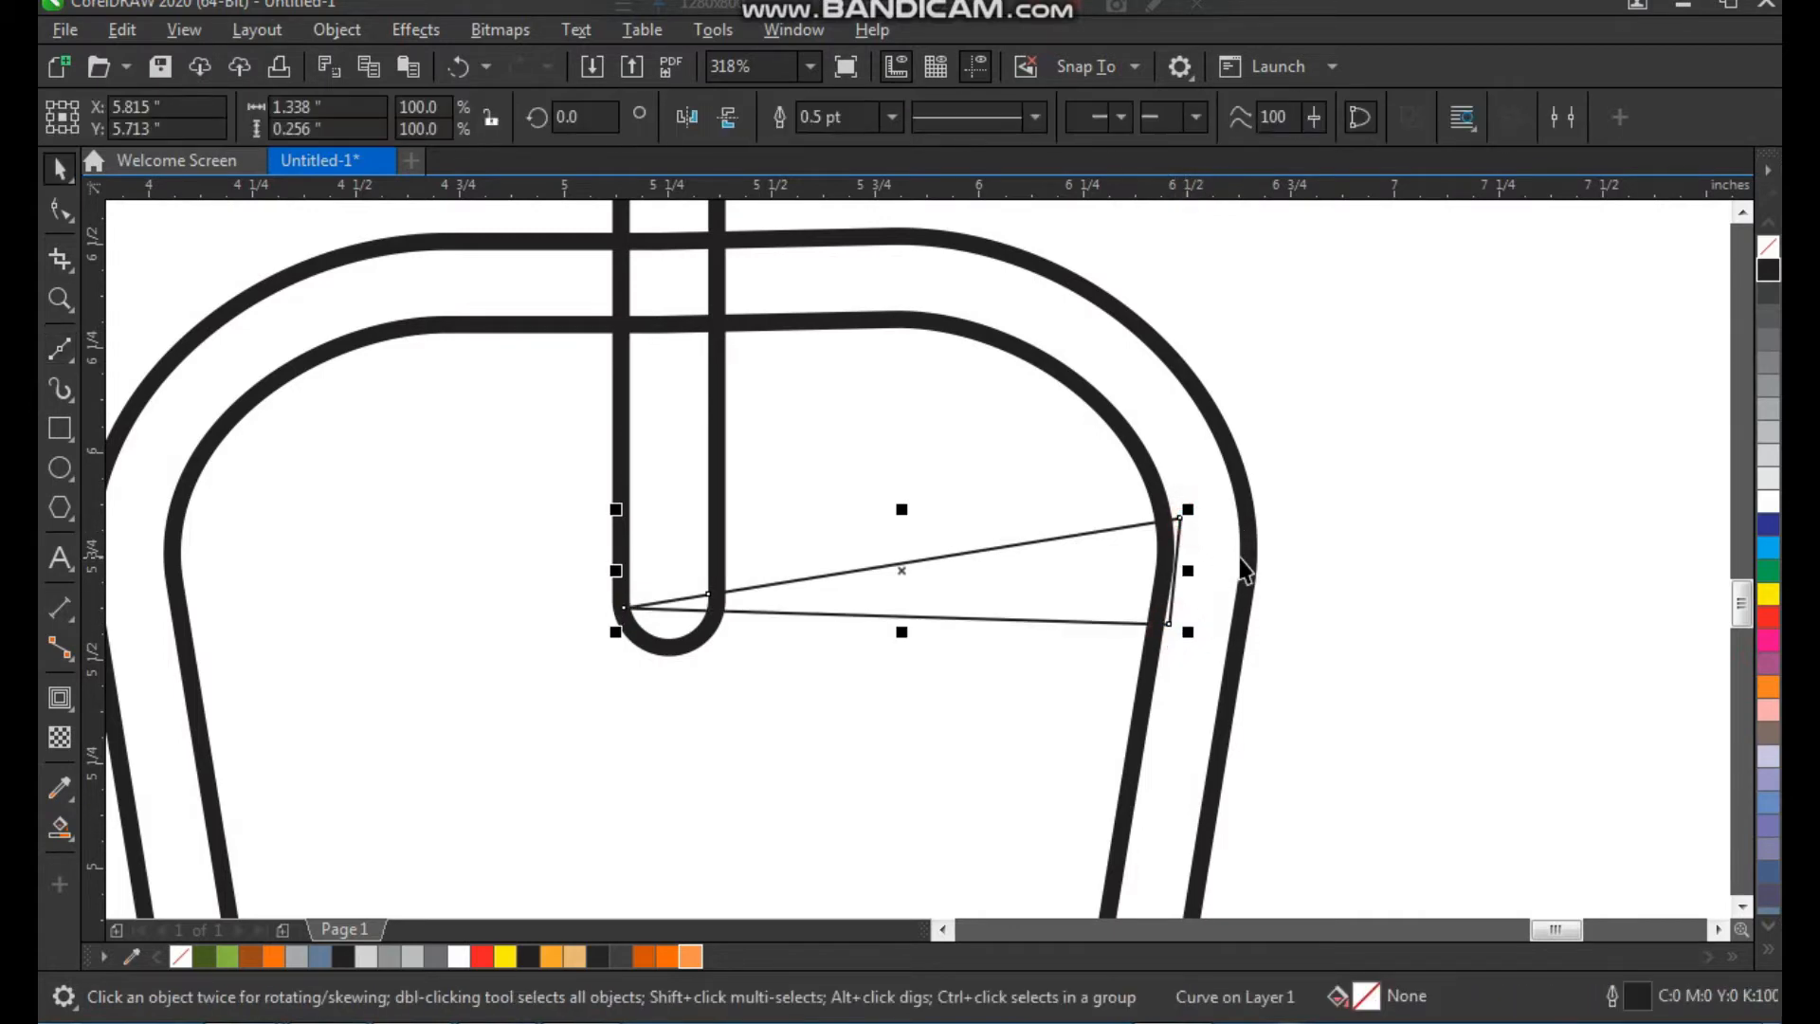
# Convert the Bézier shape's segments to curves and bow its lower edge downward
pyautogui.press('F10')
pyautogui.click(453, 118)
pyautogui.moveTo(796, 618); pyautogui.dragTo(724, 672)
pyautogui.click(623, 608)
pyautogui.moveTo(924, 671); pyautogui.dragTo(946, 706)
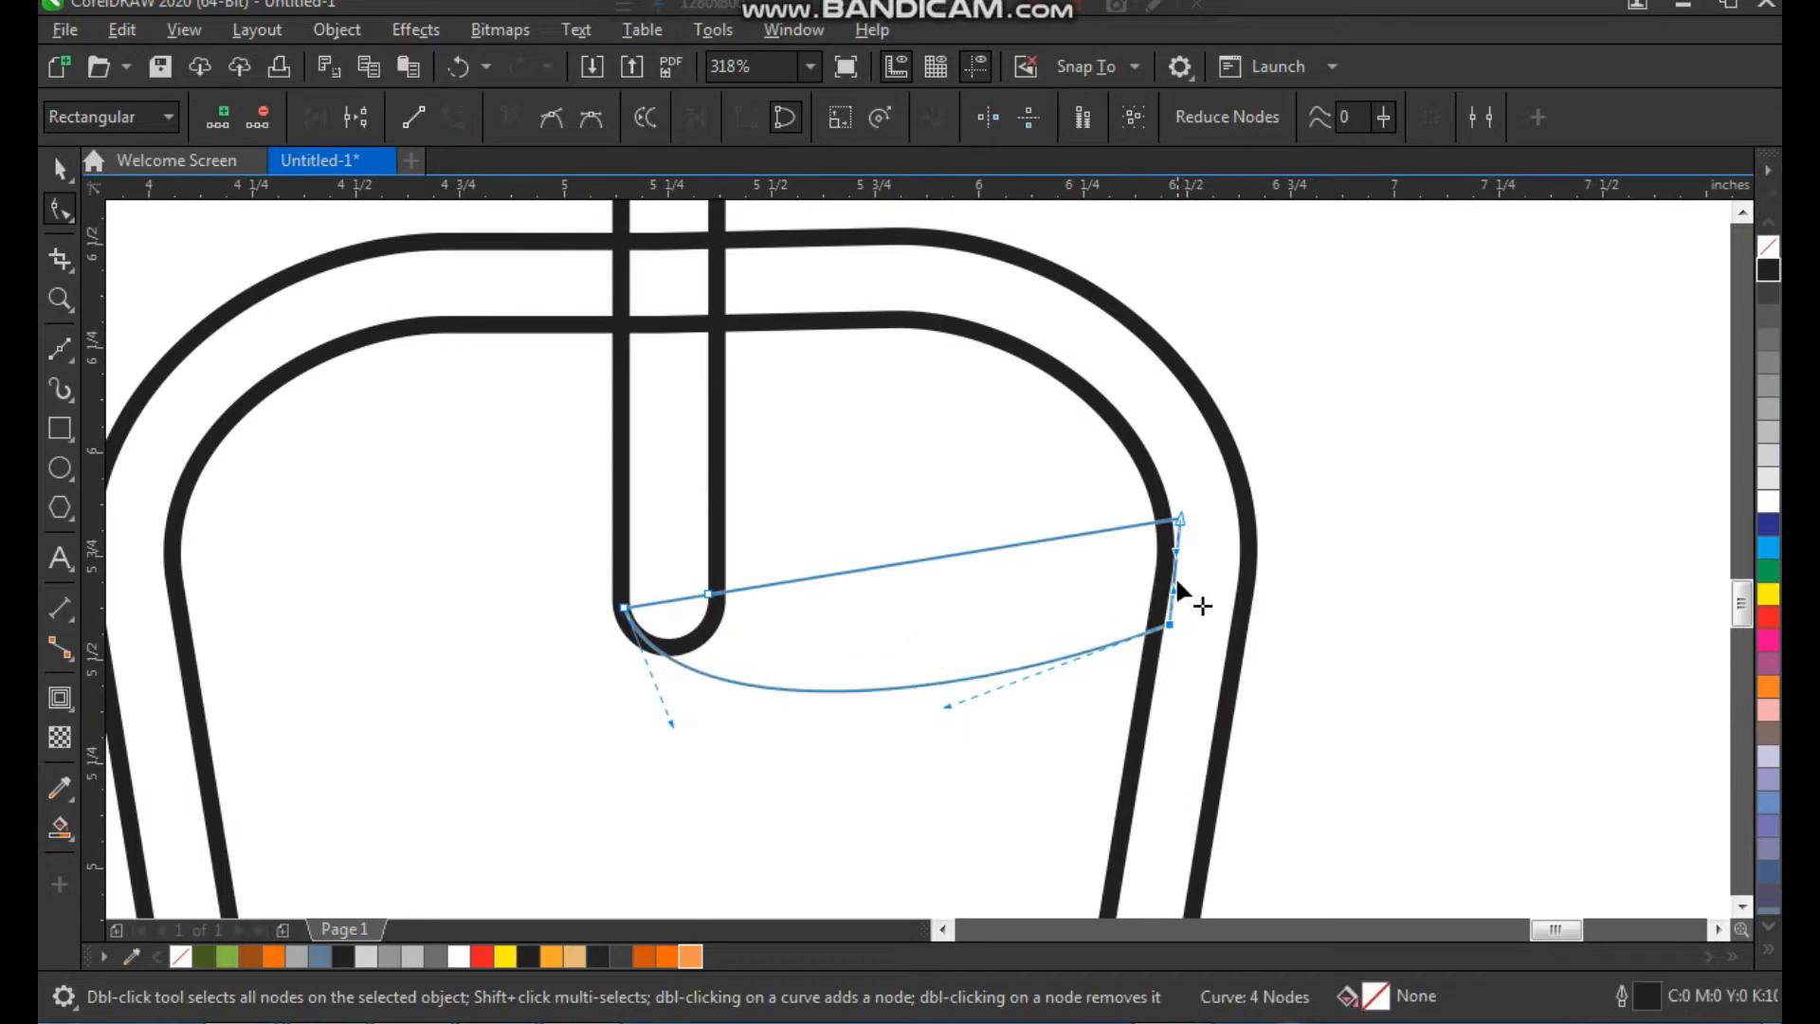
# Bulge the short right end of the Bézier shape outward into a rounded tip past the border's outer edge
pyautogui.press('z')
pyautogui.moveTo(1085, 453); pyautogui.dragTo(1336, 772)
pyautogui.moveTo(850, 426); pyautogui.dragTo(1040, 496)
pyautogui.moveTo(978, 391); pyautogui.dragTo(1121, 248)
pyautogui.moveTo(1033, 547); pyautogui.dragTo(1108, 491)
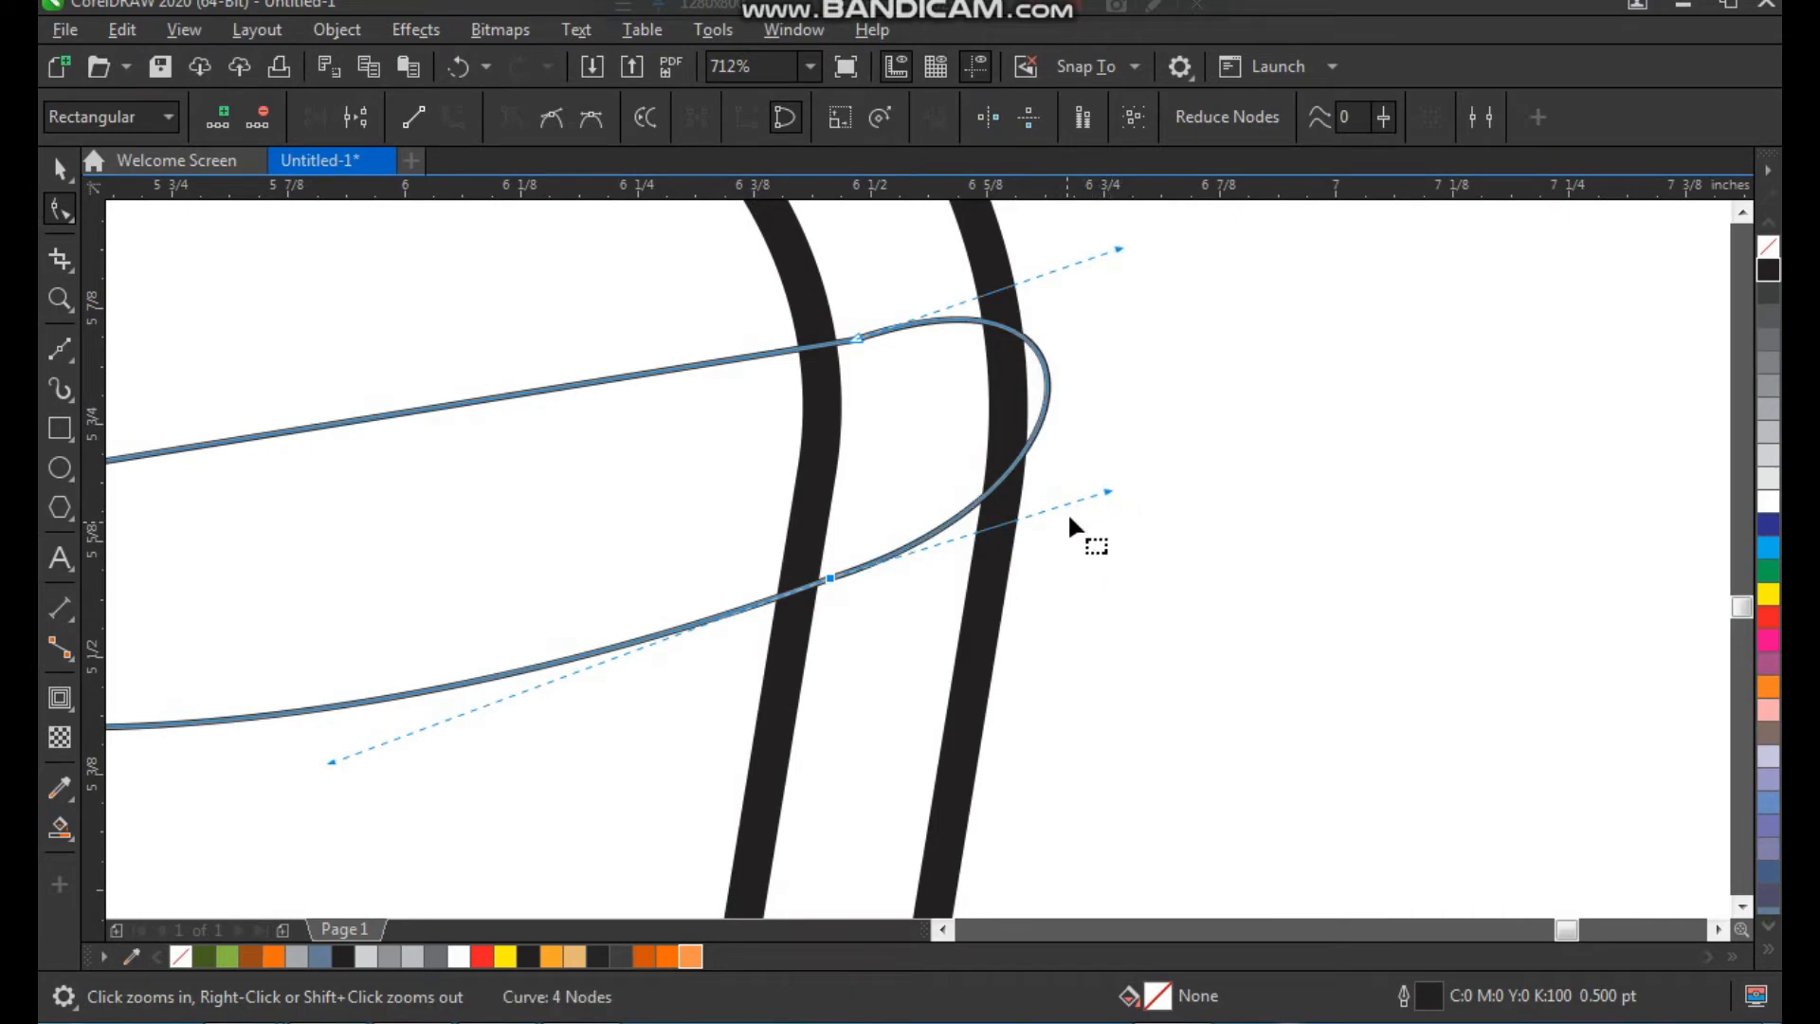
# Bend the Bézier shape's upper edge downward and raise its node on the rounded rectangle's right side slightly
pyautogui.scroll(-2, 1095, 474)
pyautogui.press('F2')
pyautogui.moveTo(1121, 356); pyautogui.dragTo(742, 591)
pyautogui.moveTo(755, 521); pyautogui.dragTo(758, 584)
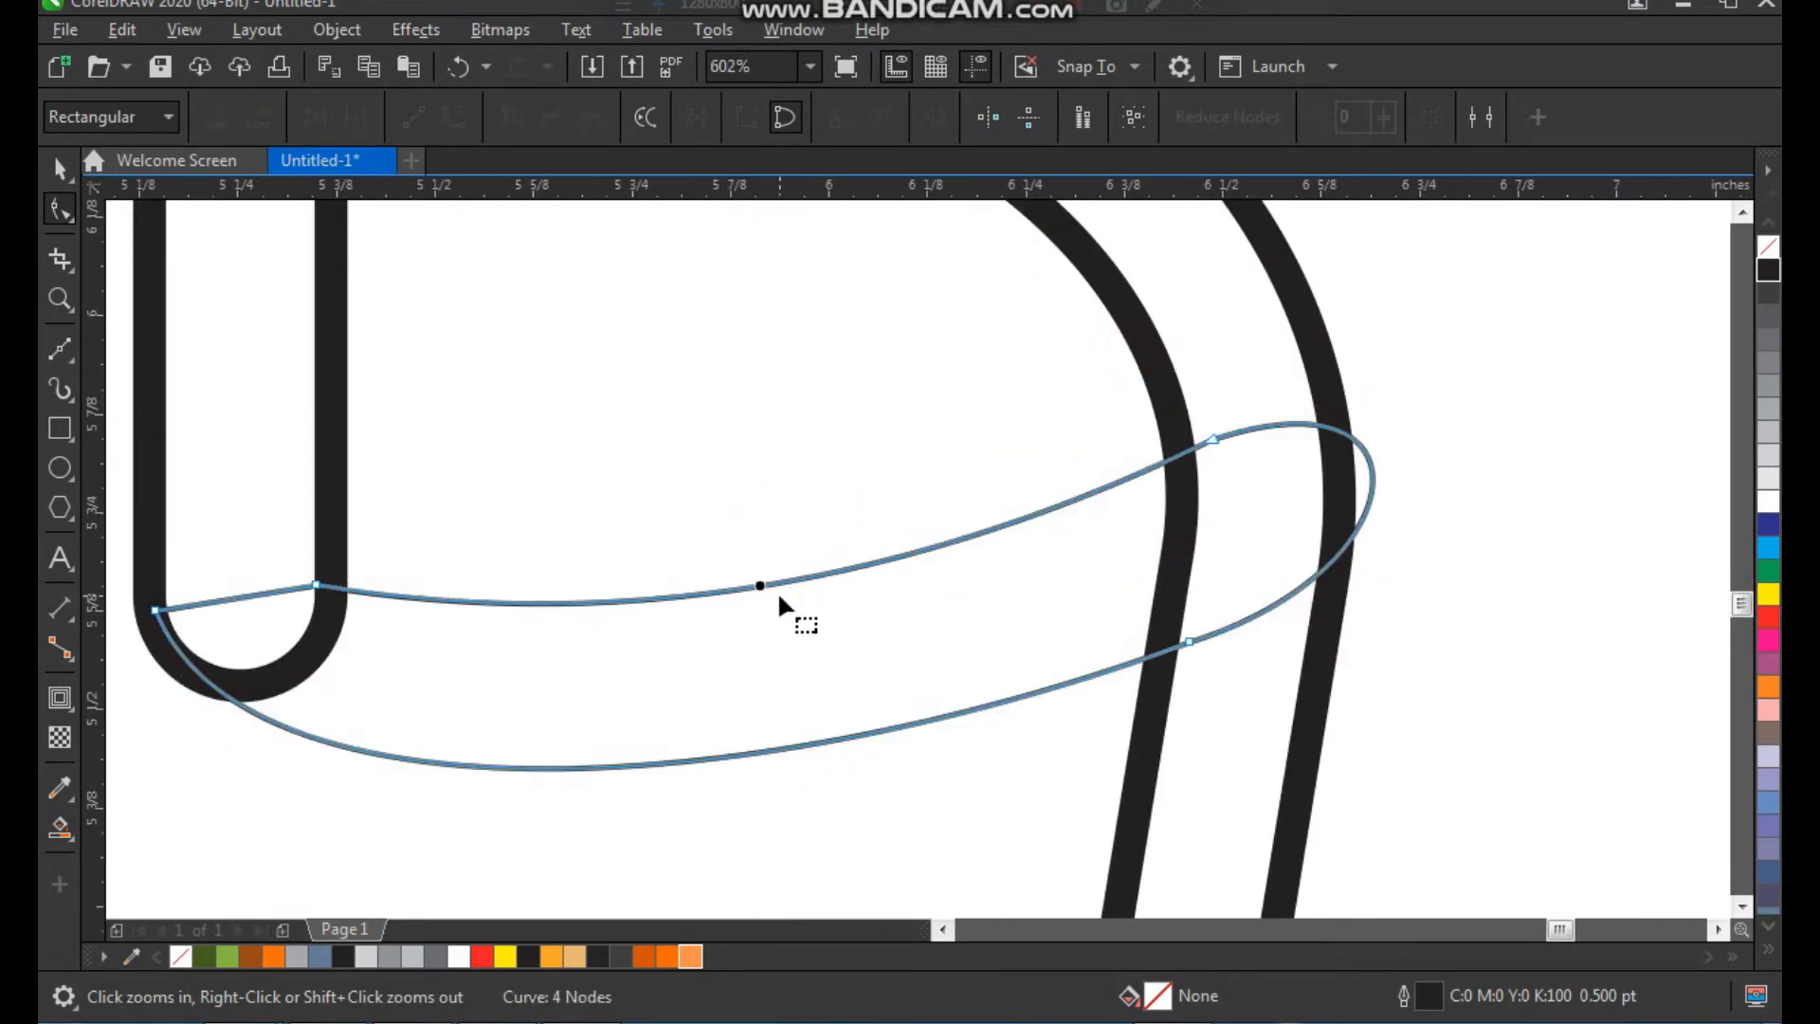
pyautogui.scroll(-1, 775, 598)
pyautogui.press('F2')
pyautogui.moveTo(406, 428); pyautogui.dragTo(881, 737)
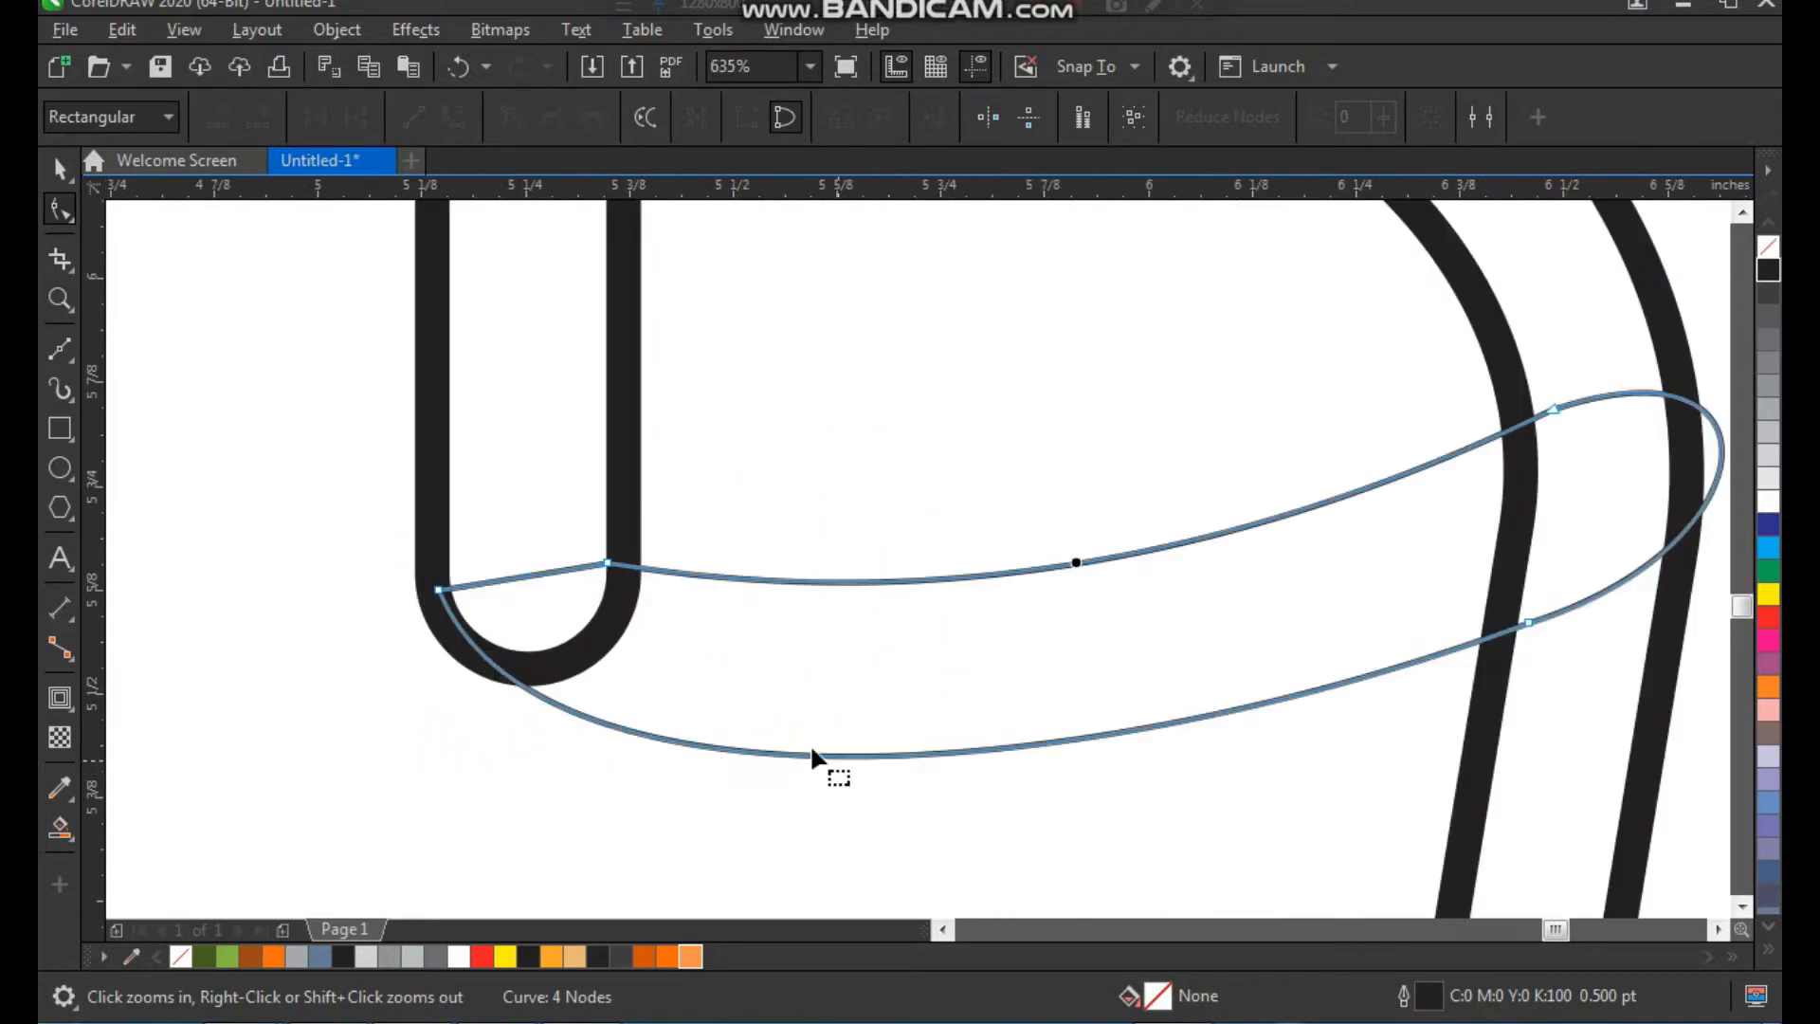
pyautogui.moveTo(607, 563); pyautogui.dragTo(611, 551)
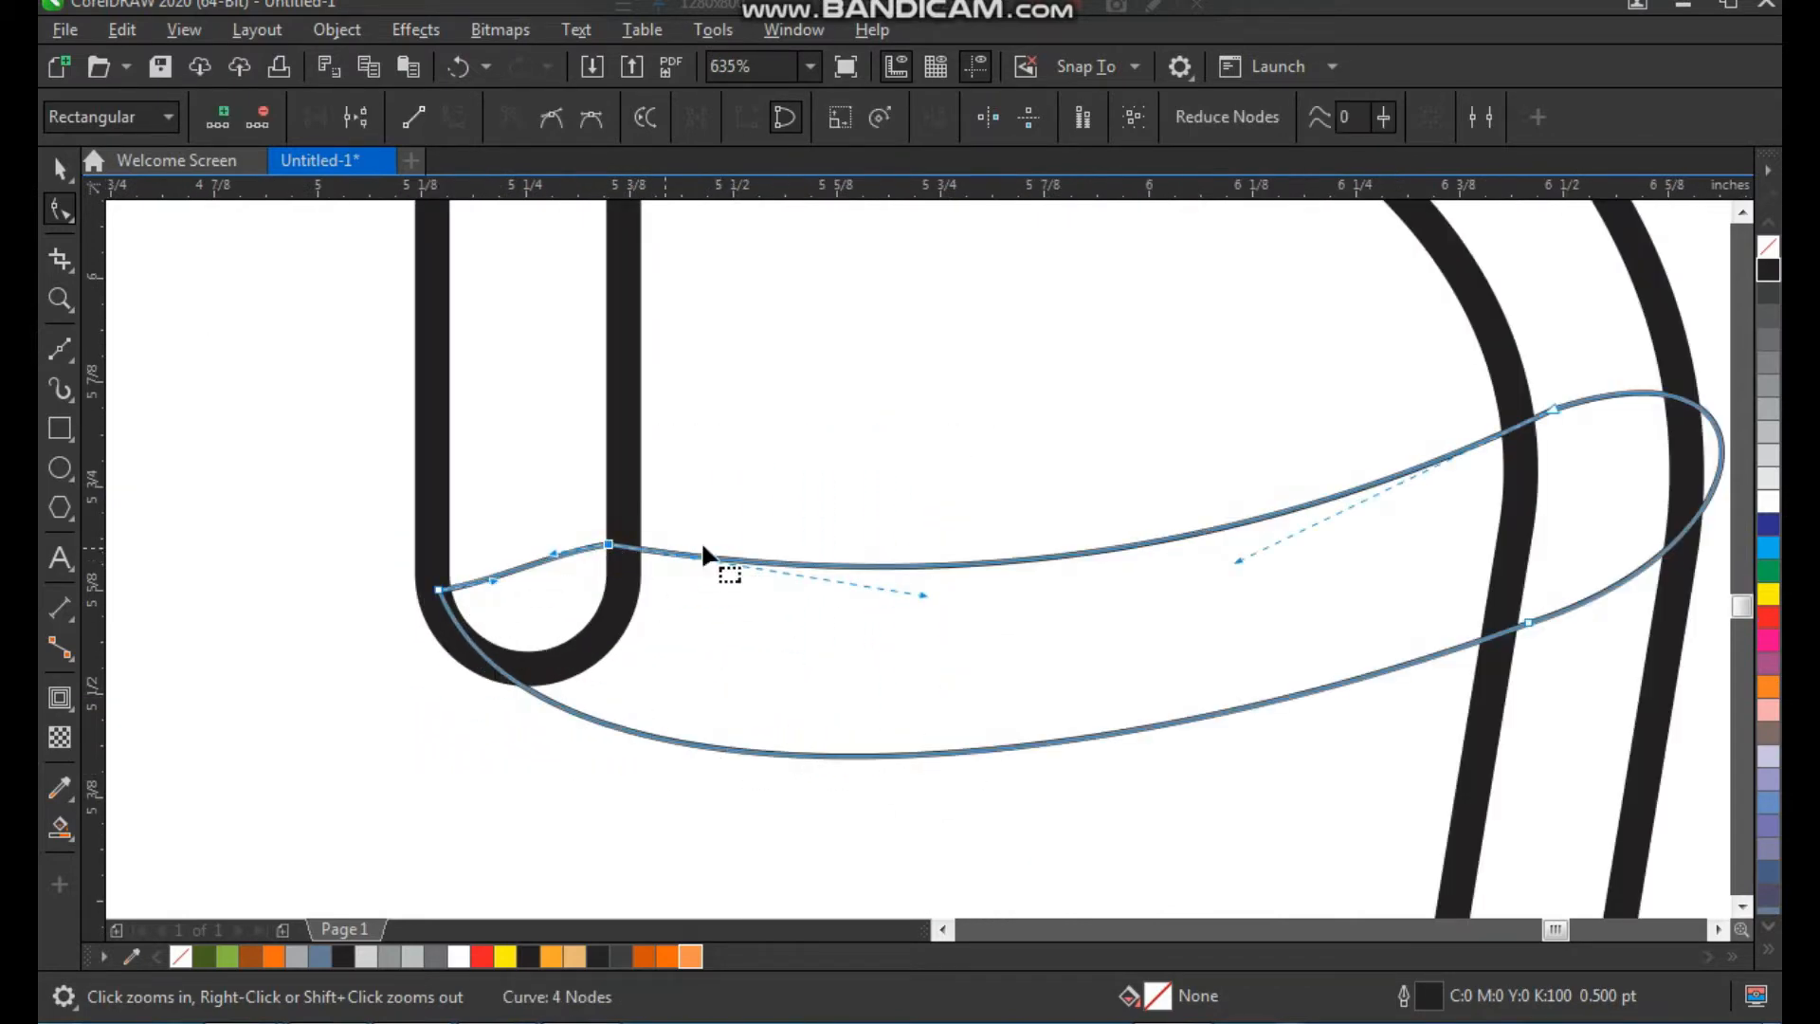
# Pull the rounded tip of the Bézier shape back to the border's outer edge
pyautogui.scroll(-1, 869, 540)
pyautogui.press('F2')
pyautogui.moveTo(1056, 352); pyautogui.dragTo(1321, 714)
pyautogui.moveTo(1067, 459); pyautogui.dragTo(1053, 468)
pyautogui.scroll(-5, 1135, 468)
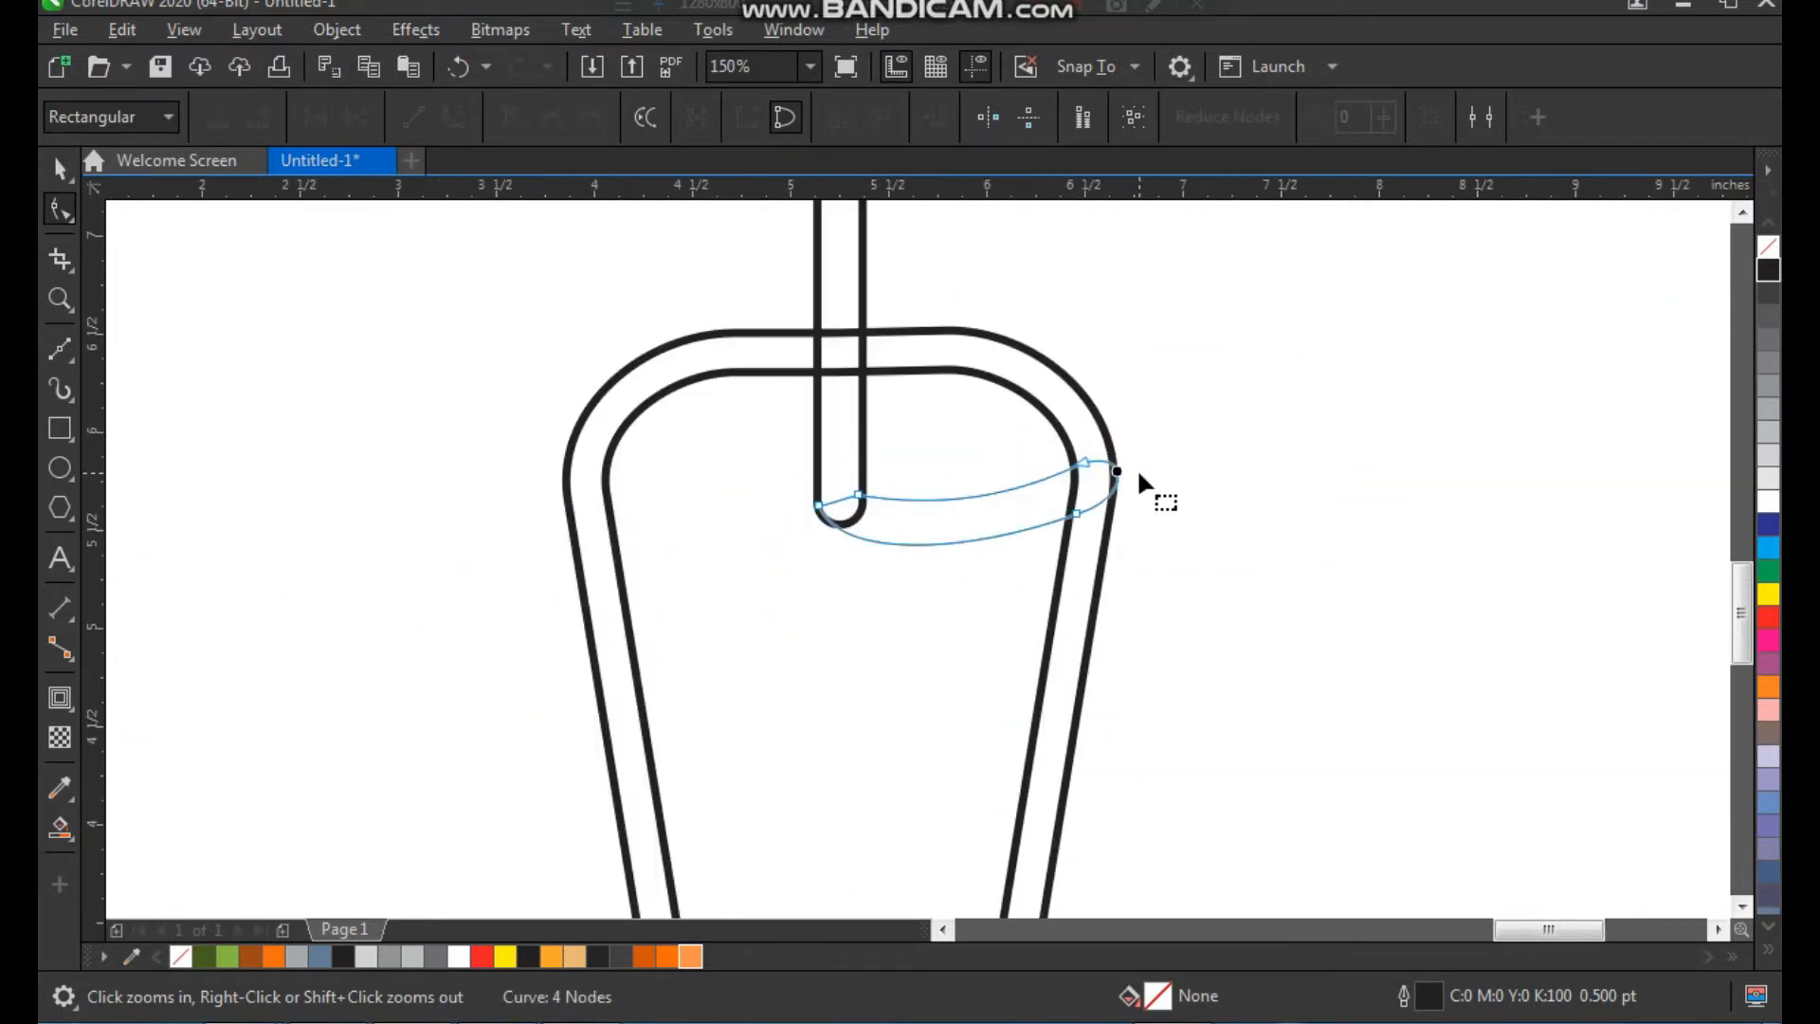
pyautogui.press('space')
pyautogui.click(1187, 472)
# Draw a vertical line about 0.63 inches long across the upper band, right of the rounded rectangle, and shift it slightly up
pyautogui.press('F2')
pyautogui.moveTo(1027, 248); pyautogui.dragTo(896, 518)
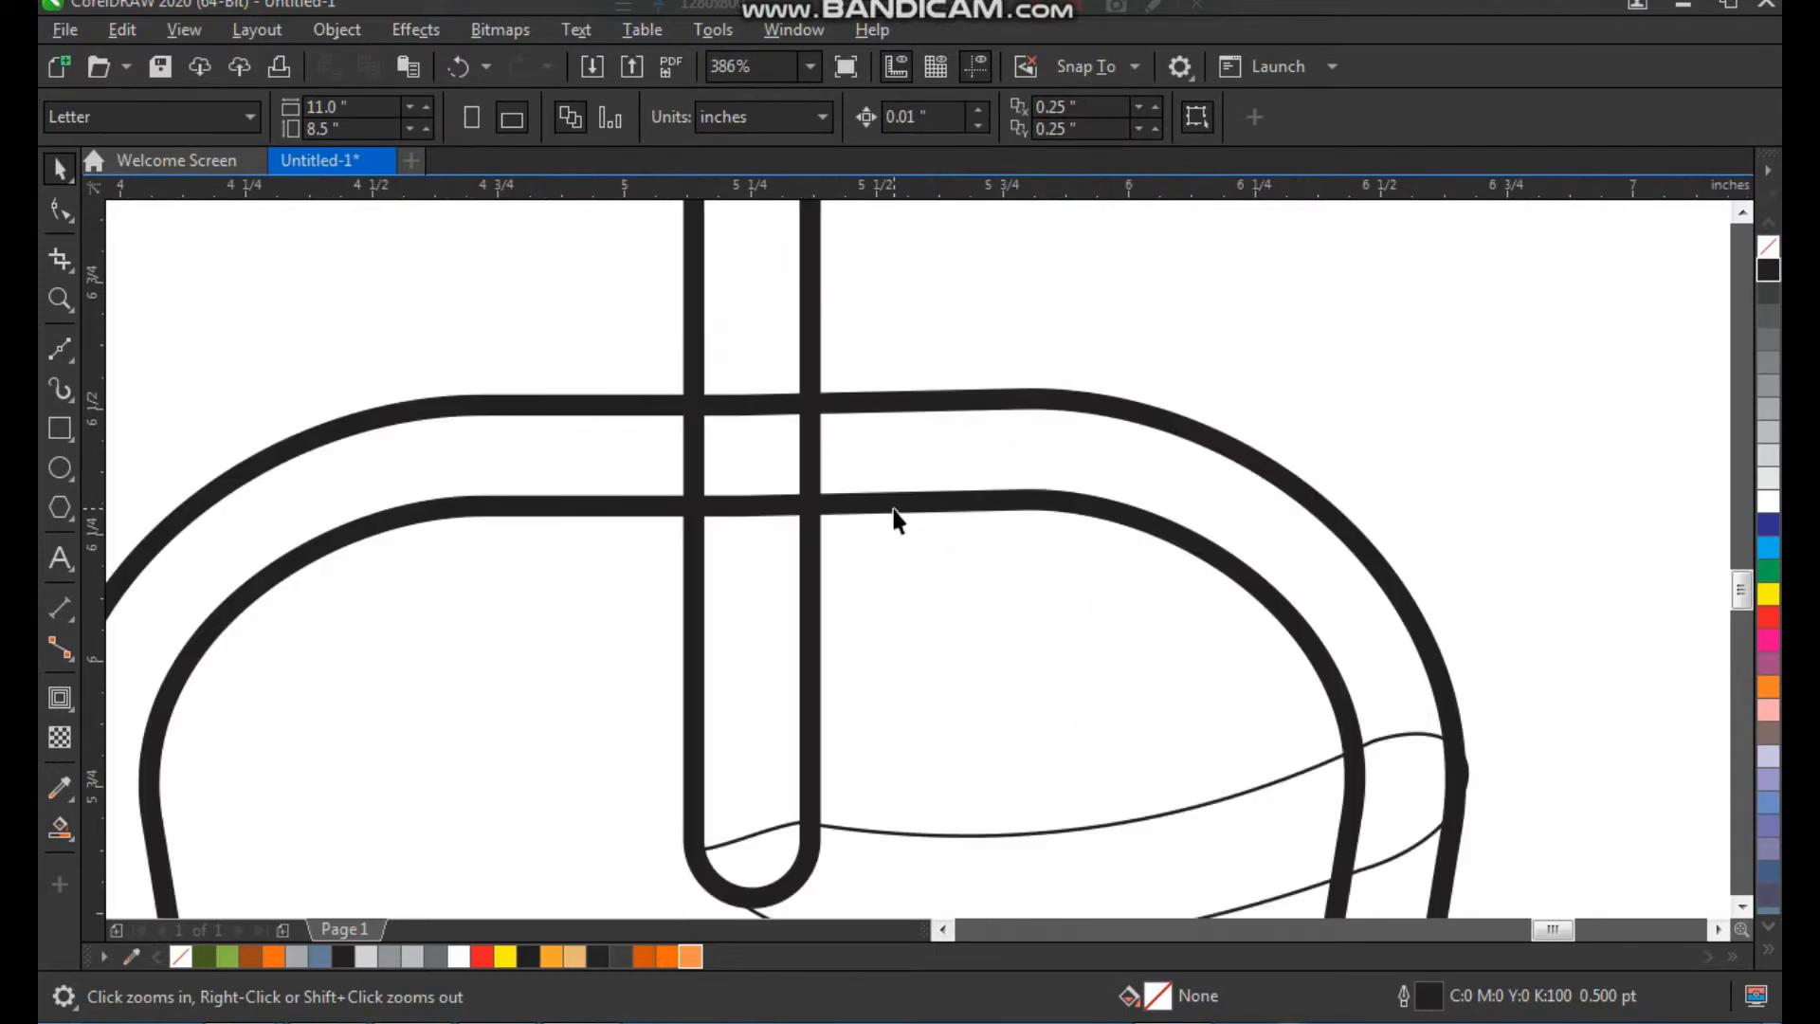
pyautogui.click(62, 347)
pyautogui.click(954, 301)
pyautogui.click(954, 622)
pyautogui.press('space')
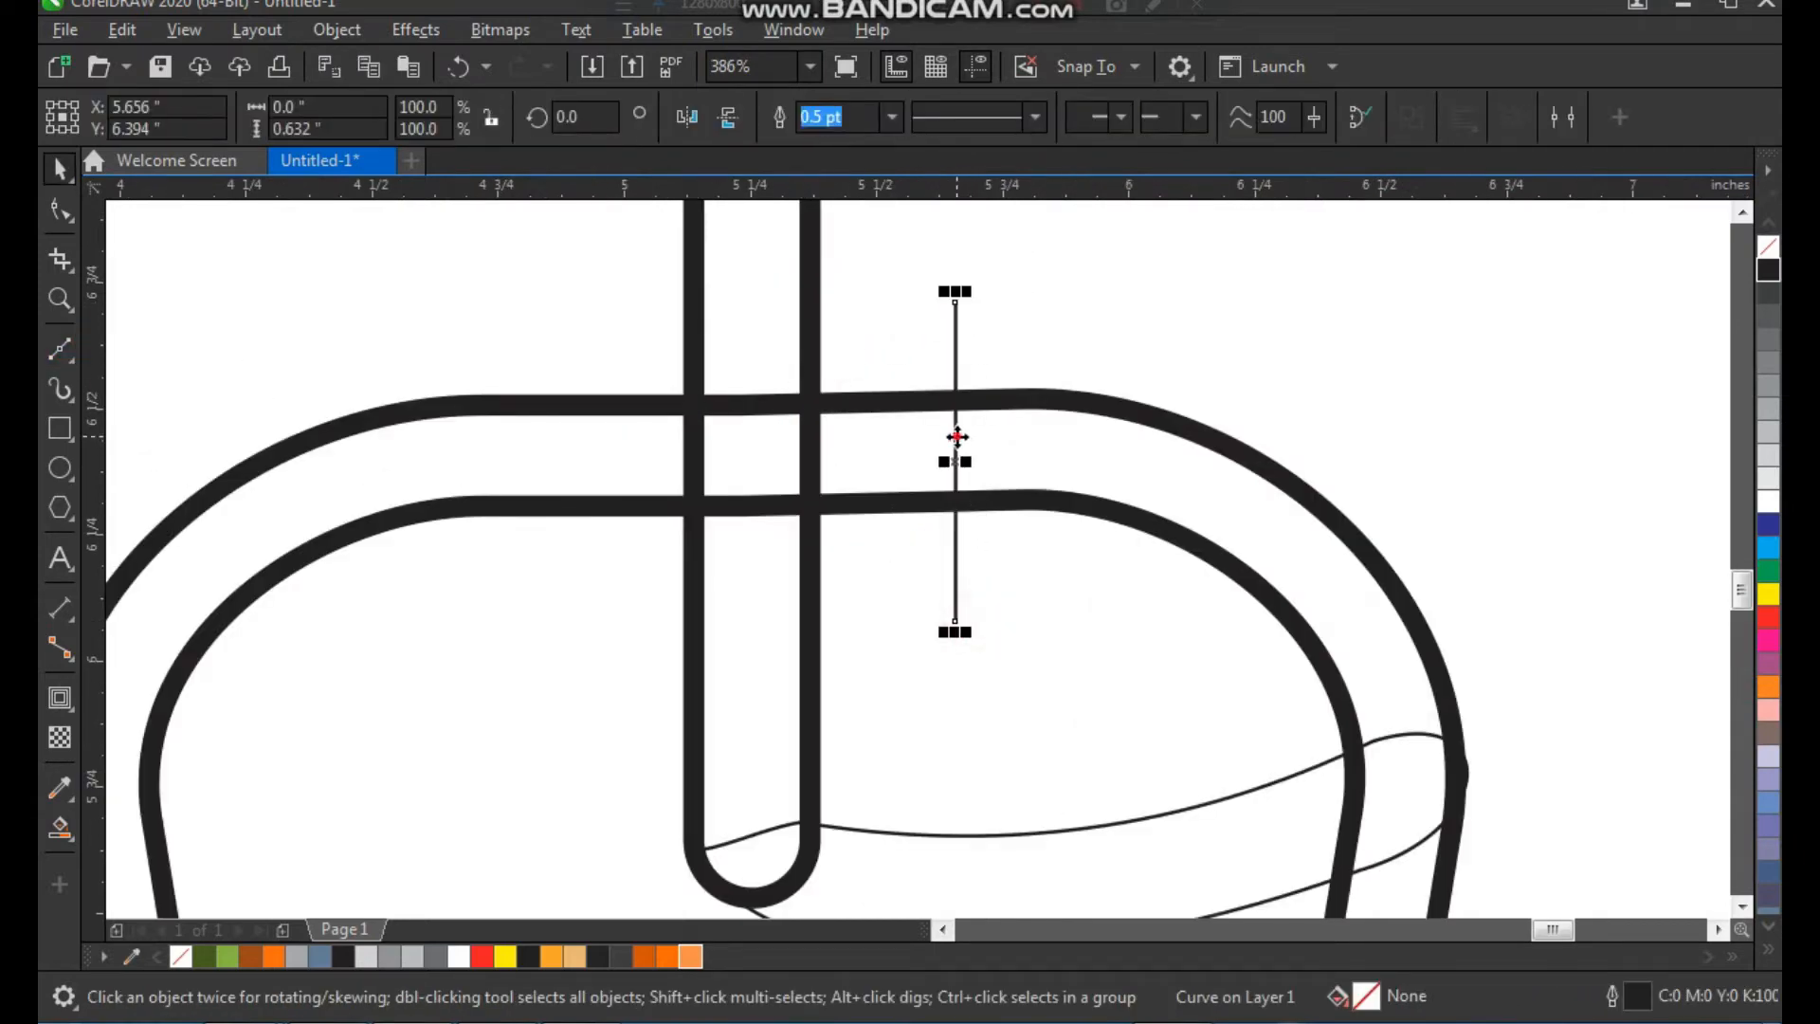
pyautogui.moveTo(958, 437); pyautogui.dragTo(958, 421)
pyautogui.click(1083, 341)
# Draw a horizontal line across the full width of the tapered border and move it down below the curved Bézier shape
pyautogui.scroll(-2, 736, 499)
pyautogui.press('F2')
pyautogui.moveTo(575, 307); pyautogui.dragTo(1090, 844)
pyautogui.scroll(-2, 1198, 641)
pyautogui.moveTo(654, 379); pyautogui.dragTo(1178, 867)
pyautogui.moveTo(564, 284); pyautogui.dragTo(1036, 637)
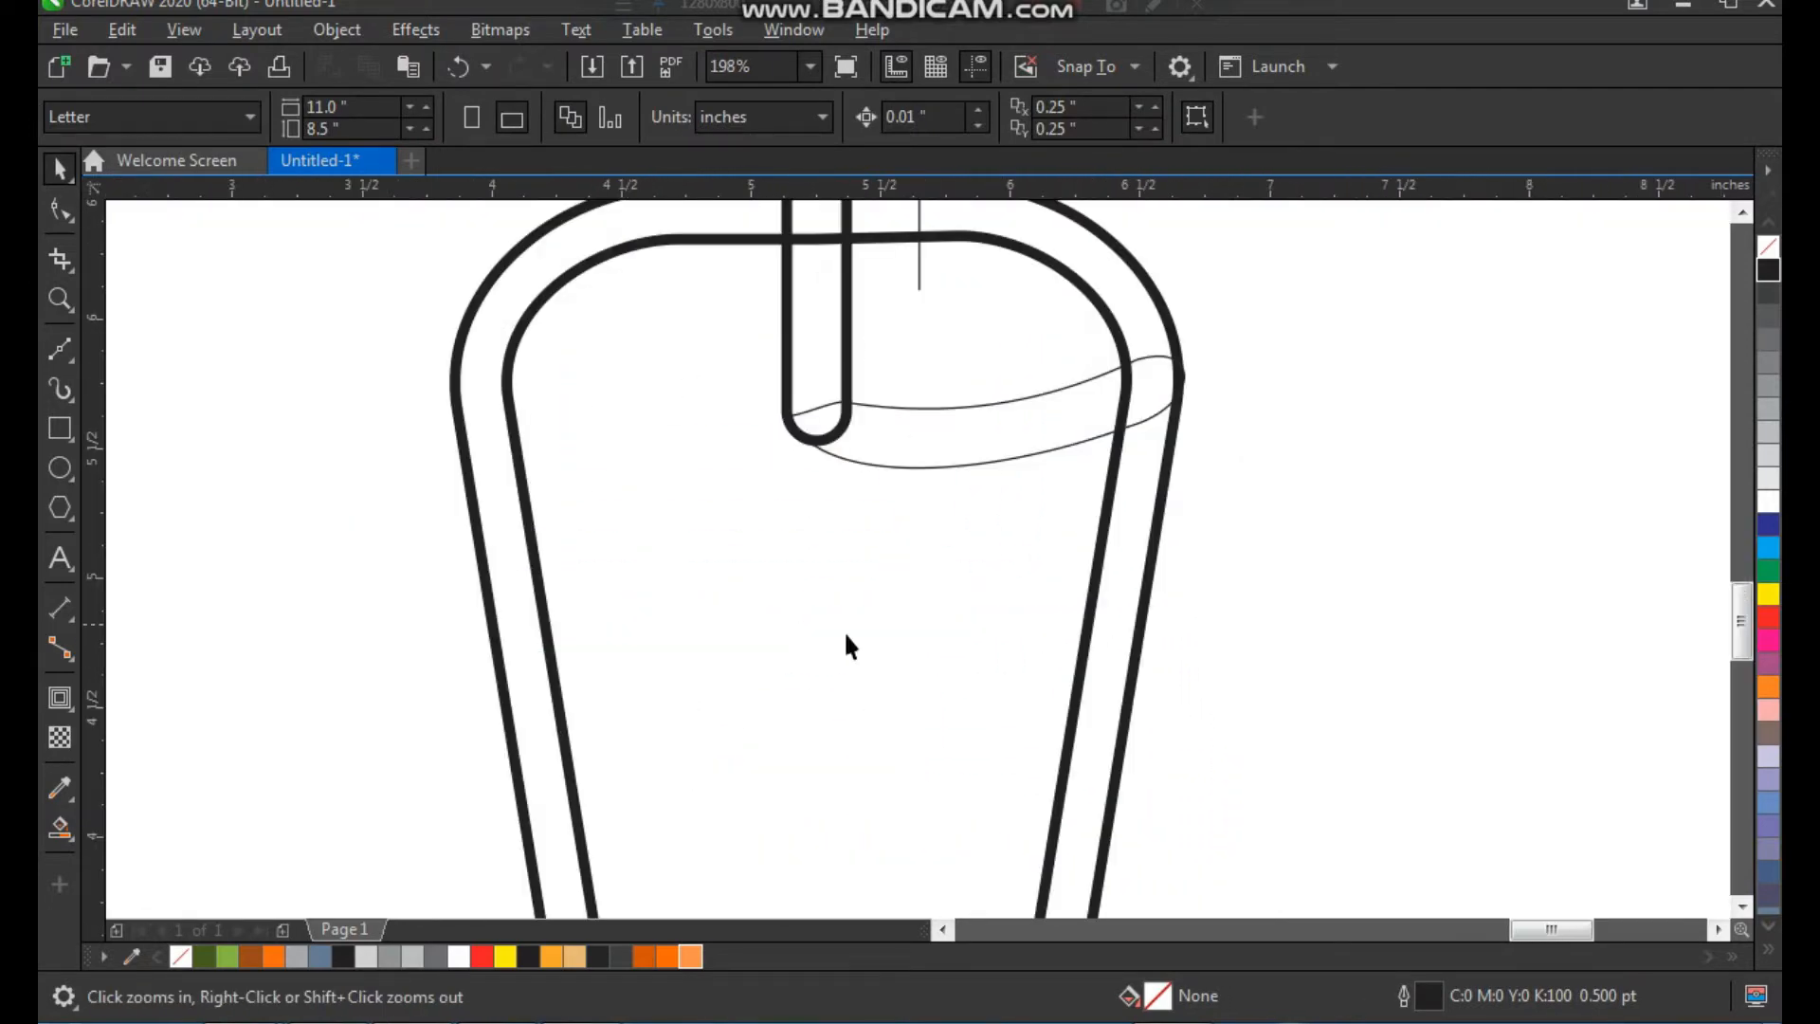
pyautogui.click(63, 352)
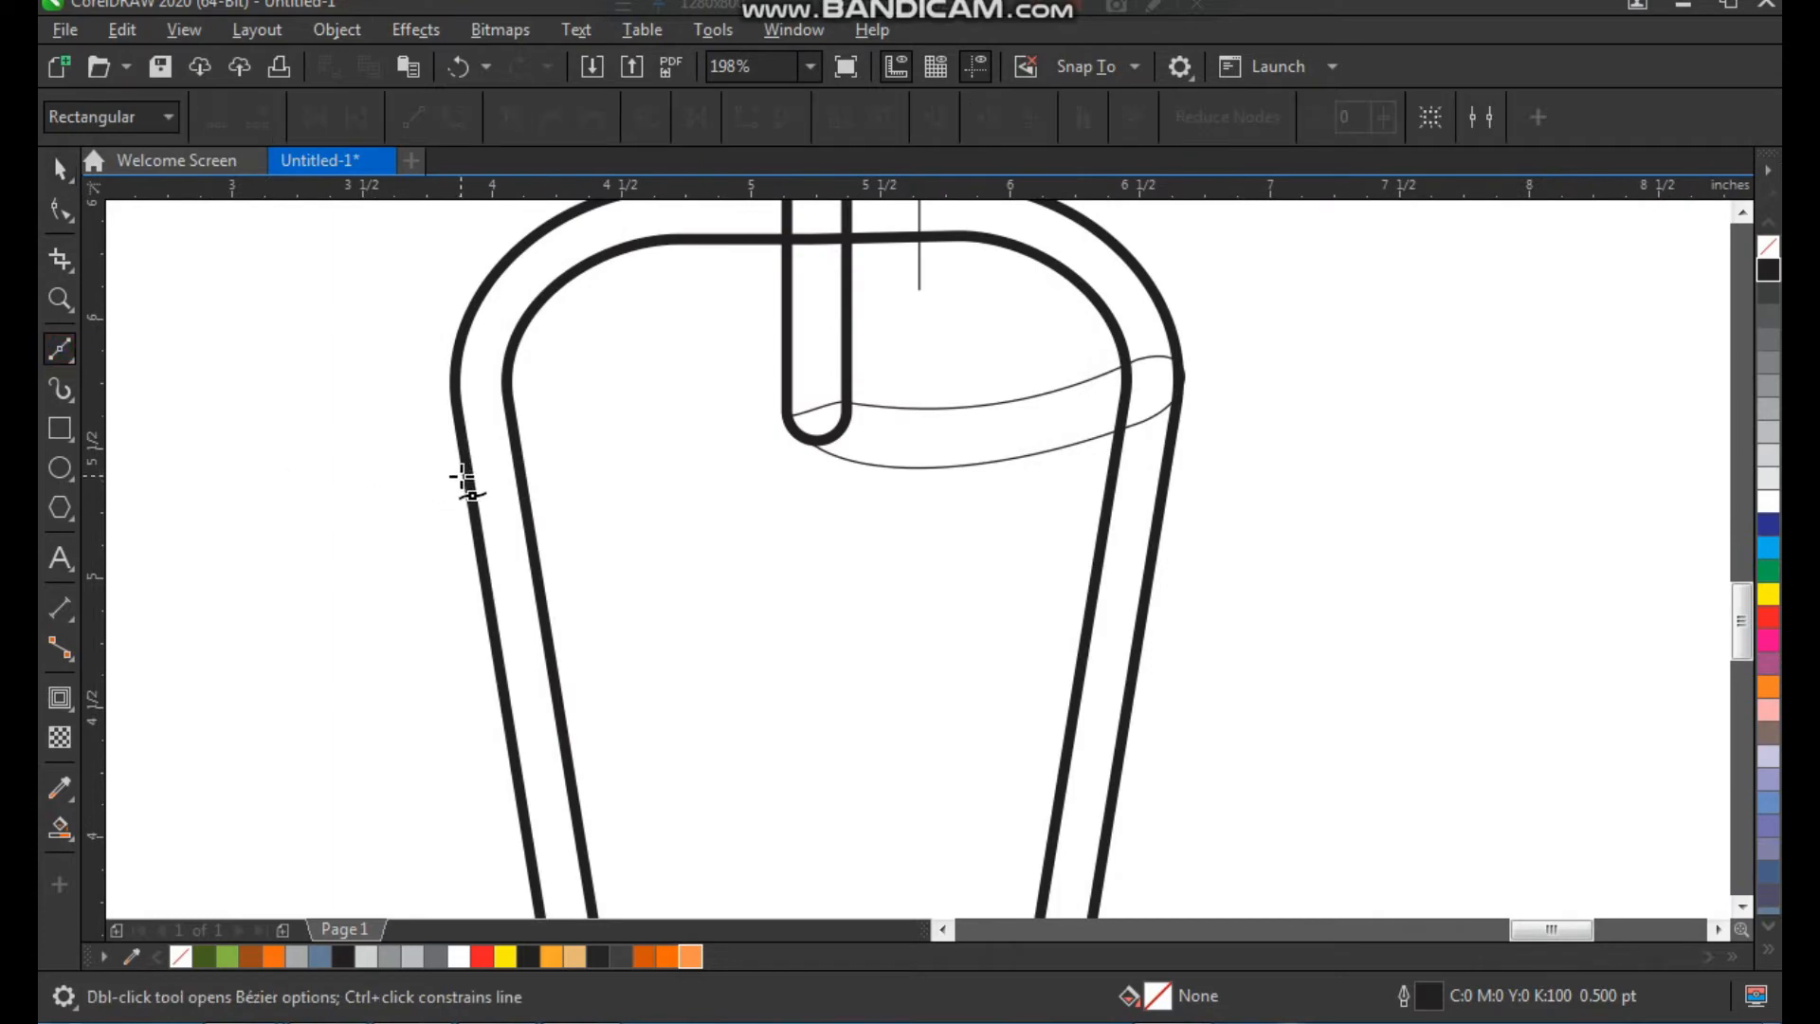
pyautogui.click(449, 474)
pyautogui.keyDown('ctrl'); pyautogui.click(1185, 530); pyautogui.keyUp('ctrl')
pyautogui.press('space')
pyautogui.moveTo(821, 475); pyautogui.dragTo(821, 547)
# Bend the horizontal line below the curved shape downward into a shallow arc across the tapered border
pyautogui.press('F10')
pyautogui.moveTo(1327, 498); pyautogui.dragTo(374, 627)
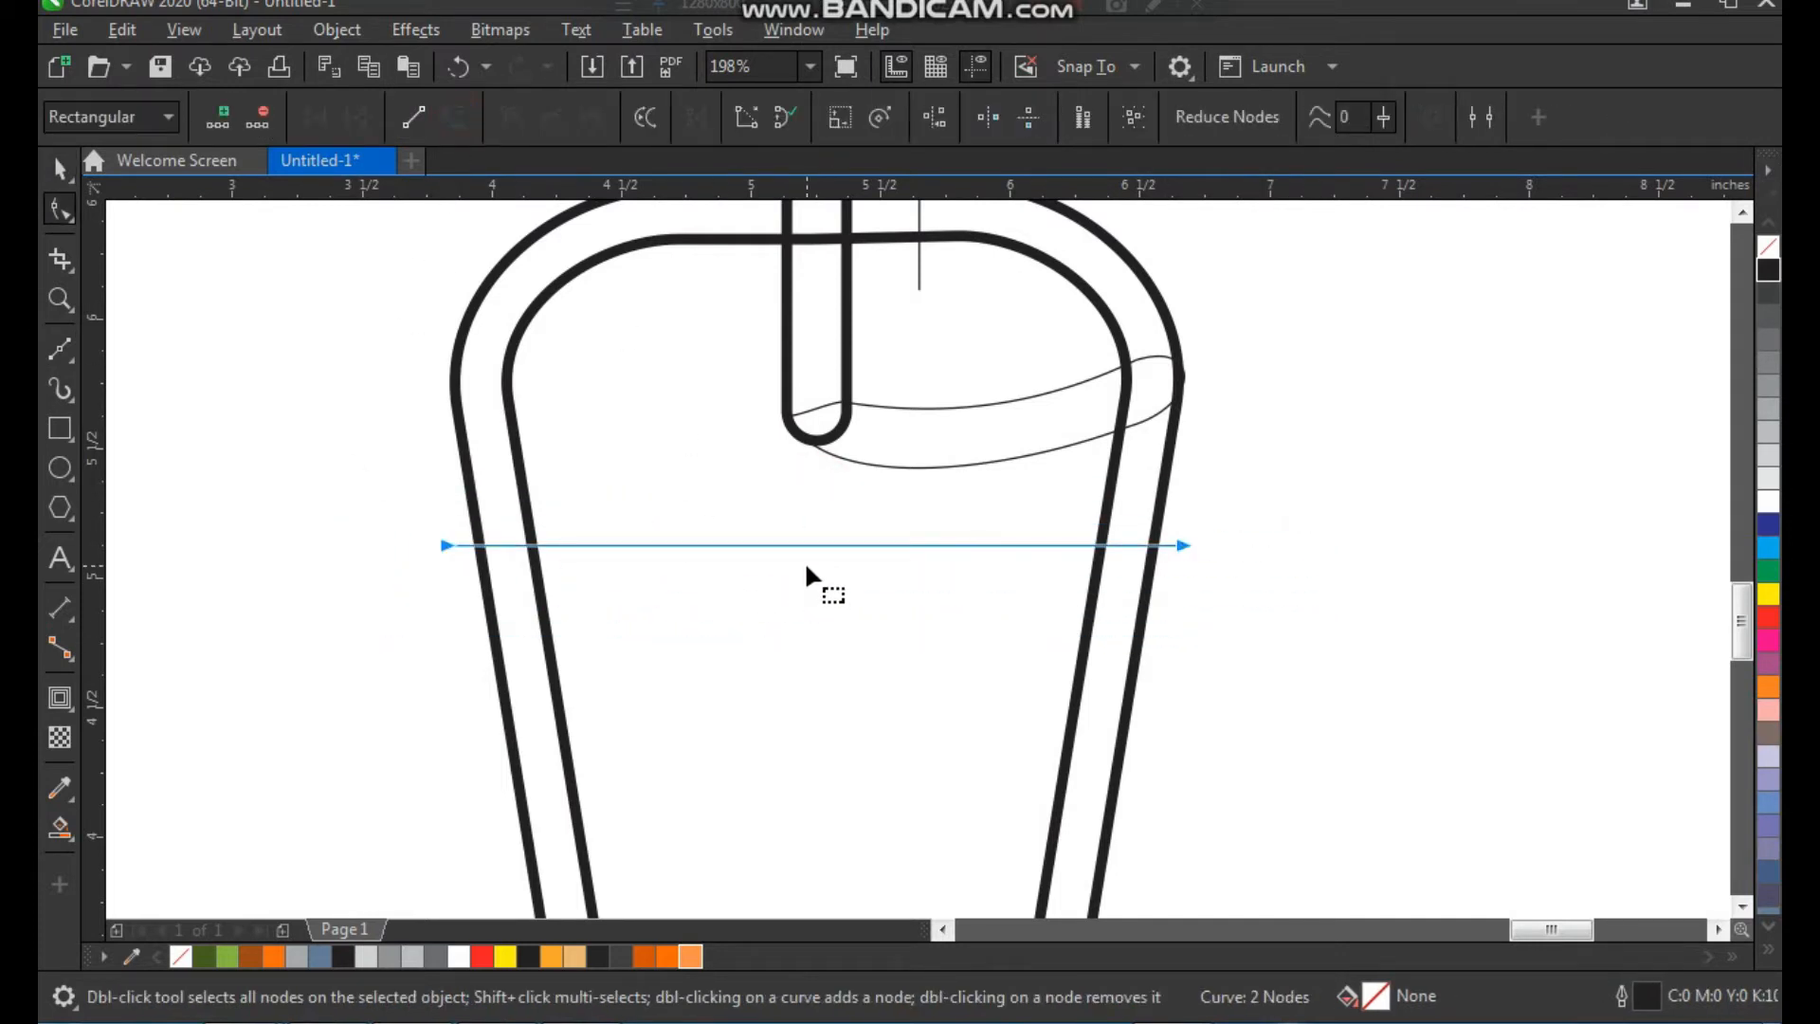
pyautogui.moveTo(805, 545); pyautogui.dragTo(832, 654)
pyautogui.press('space')
pyautogui.click(1289, 592)
# Duplicate the arc downward to make three evenly stacked curved lines across the tapered border
pyautogui.scroll(-1, 853, 683)
pyautogui.press('F2')
pyautogui.moveTo(576, 386); pyautogui.dragTo(1107, 874)
pyautogui.scroll(-1, 811, 618)
pyautogui.moveTo(698, 414); pyautogui.dragTo(1069, 838)
pyautogui.moveTo(809, 468); pyautogui.dragTo(816, 493)
pyautogui.click(1117, 511)
pyautogui.press('F2')
pyautogui.moveTo(597, 553); pyautogui.dragTo(1129, 269)
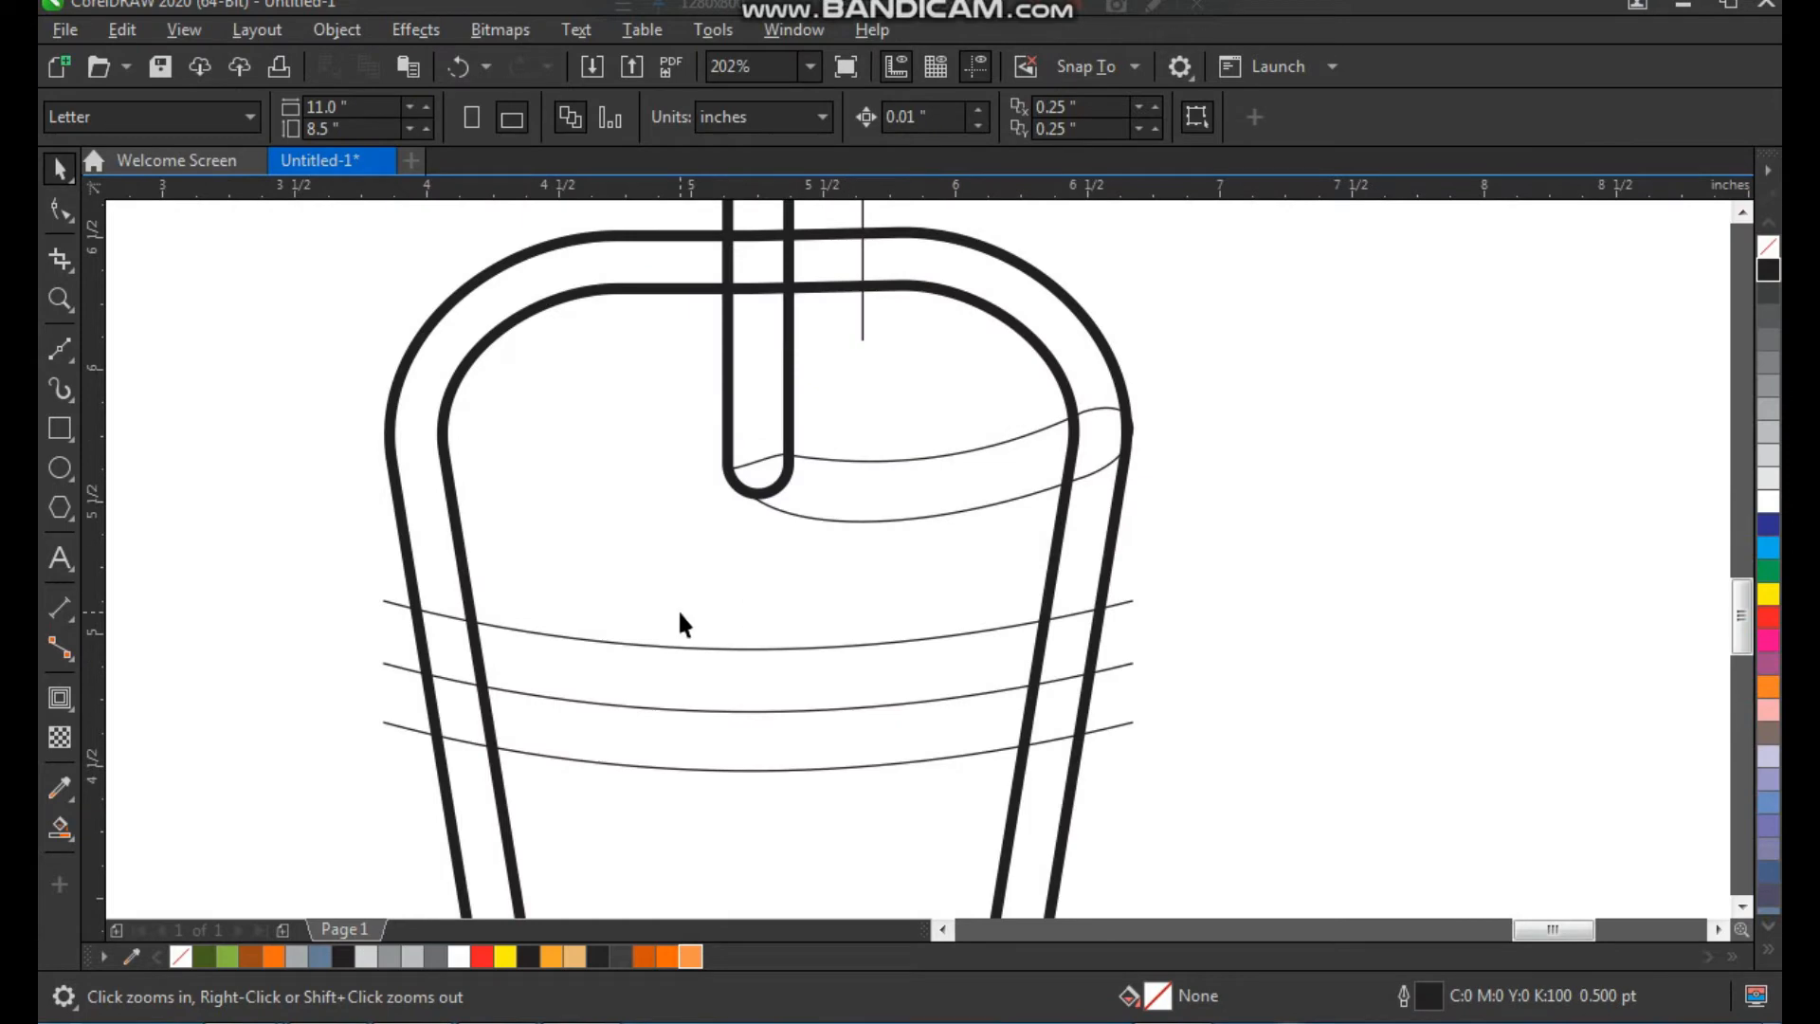
# Set the outline width of the three arcs, the curved Bézier shape and the short vertical line to 3.0 pt
pyautogui.scroll(-1, 791, 593)
pyautogui.moveTo(838, 596); pyautogui.dragTo(565, 707)
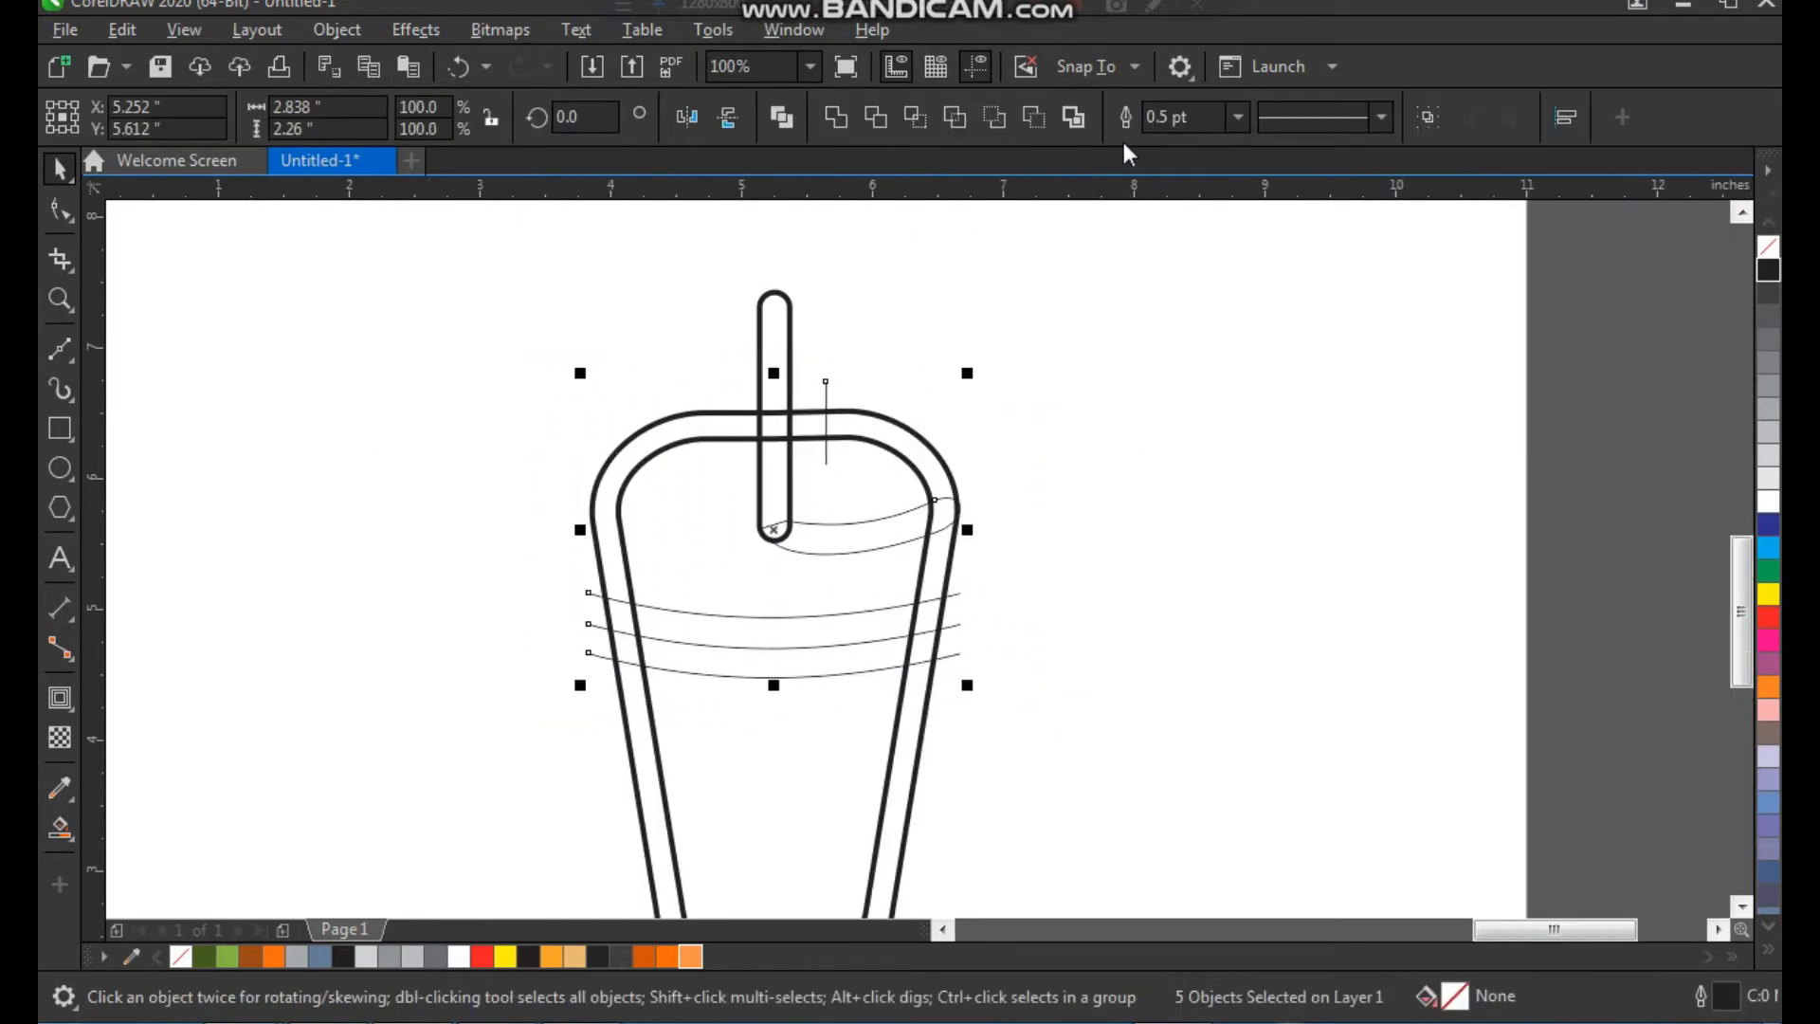
pyautogui.click(1233, 128)
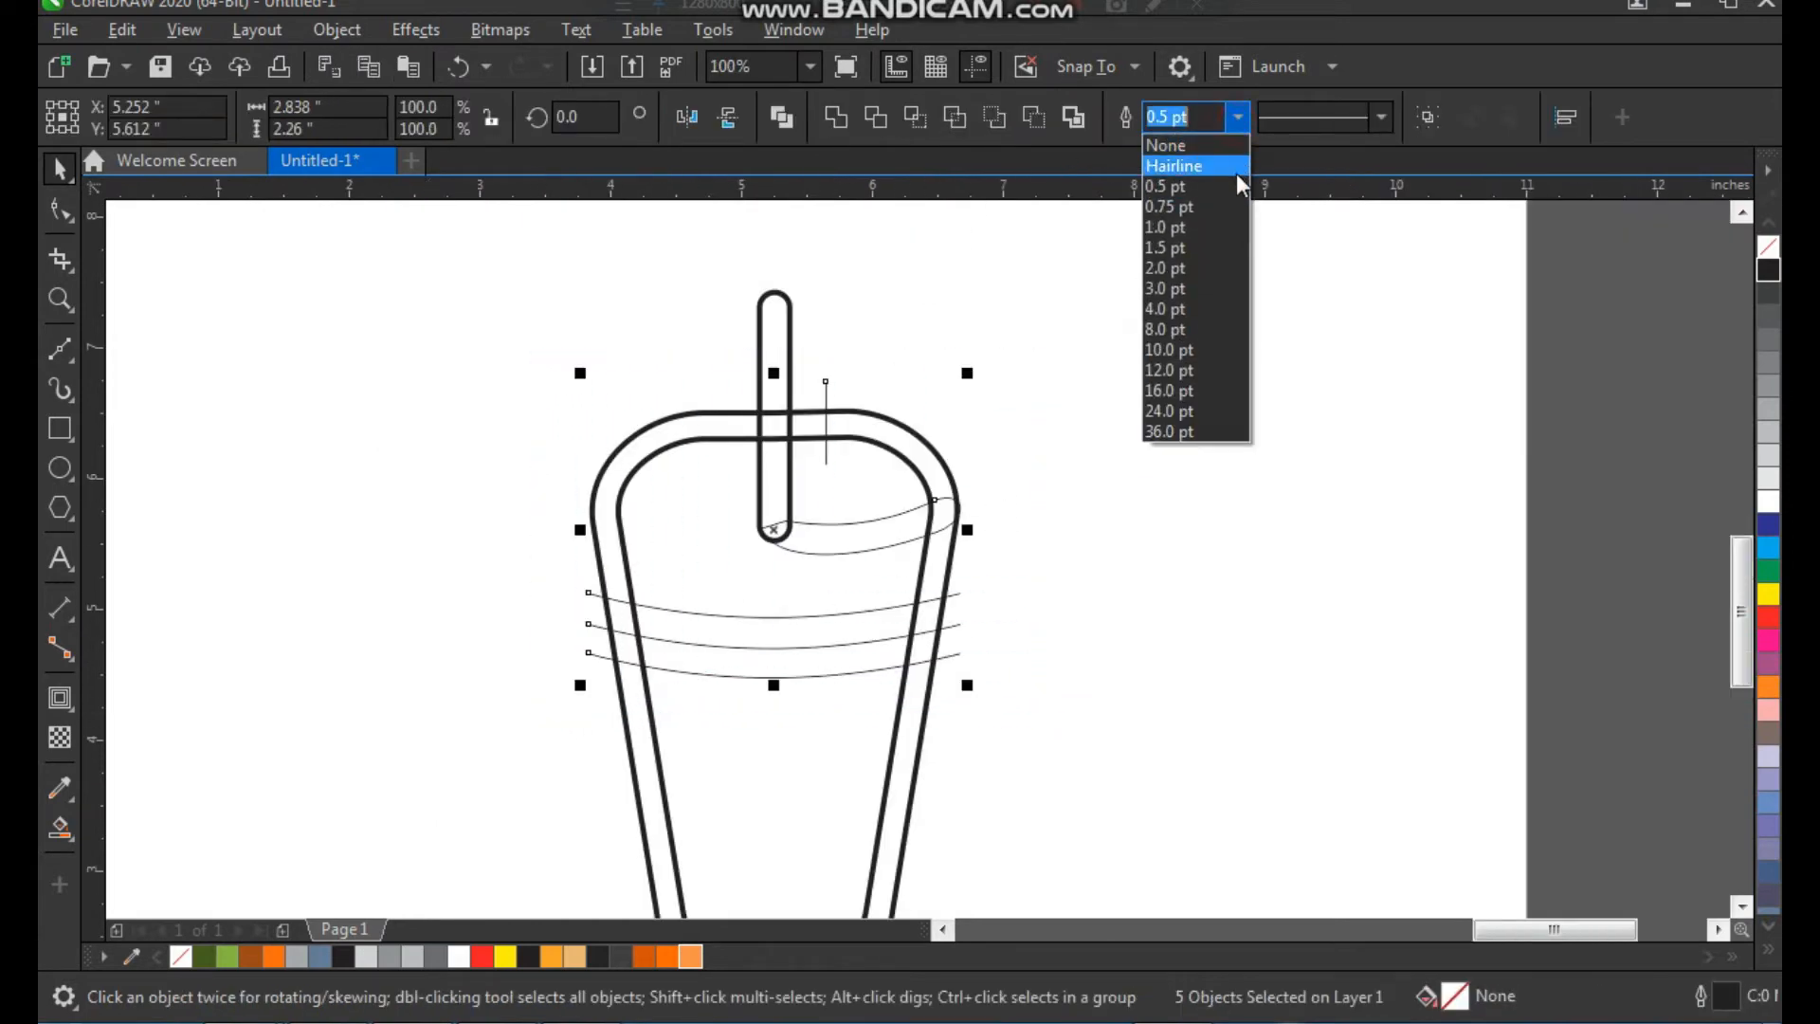
pyautogui.click(1197, 288)
pyautogui.click(1139, 415)
# Smart Fill the rounded bar's sections above, within and below the upper border band with blue-gray (C40 M20 Y0 K40)
pyautogui.press('z')
pyautogui.moveTo(1044, 243); pyautogui.dragTo(616, 697)
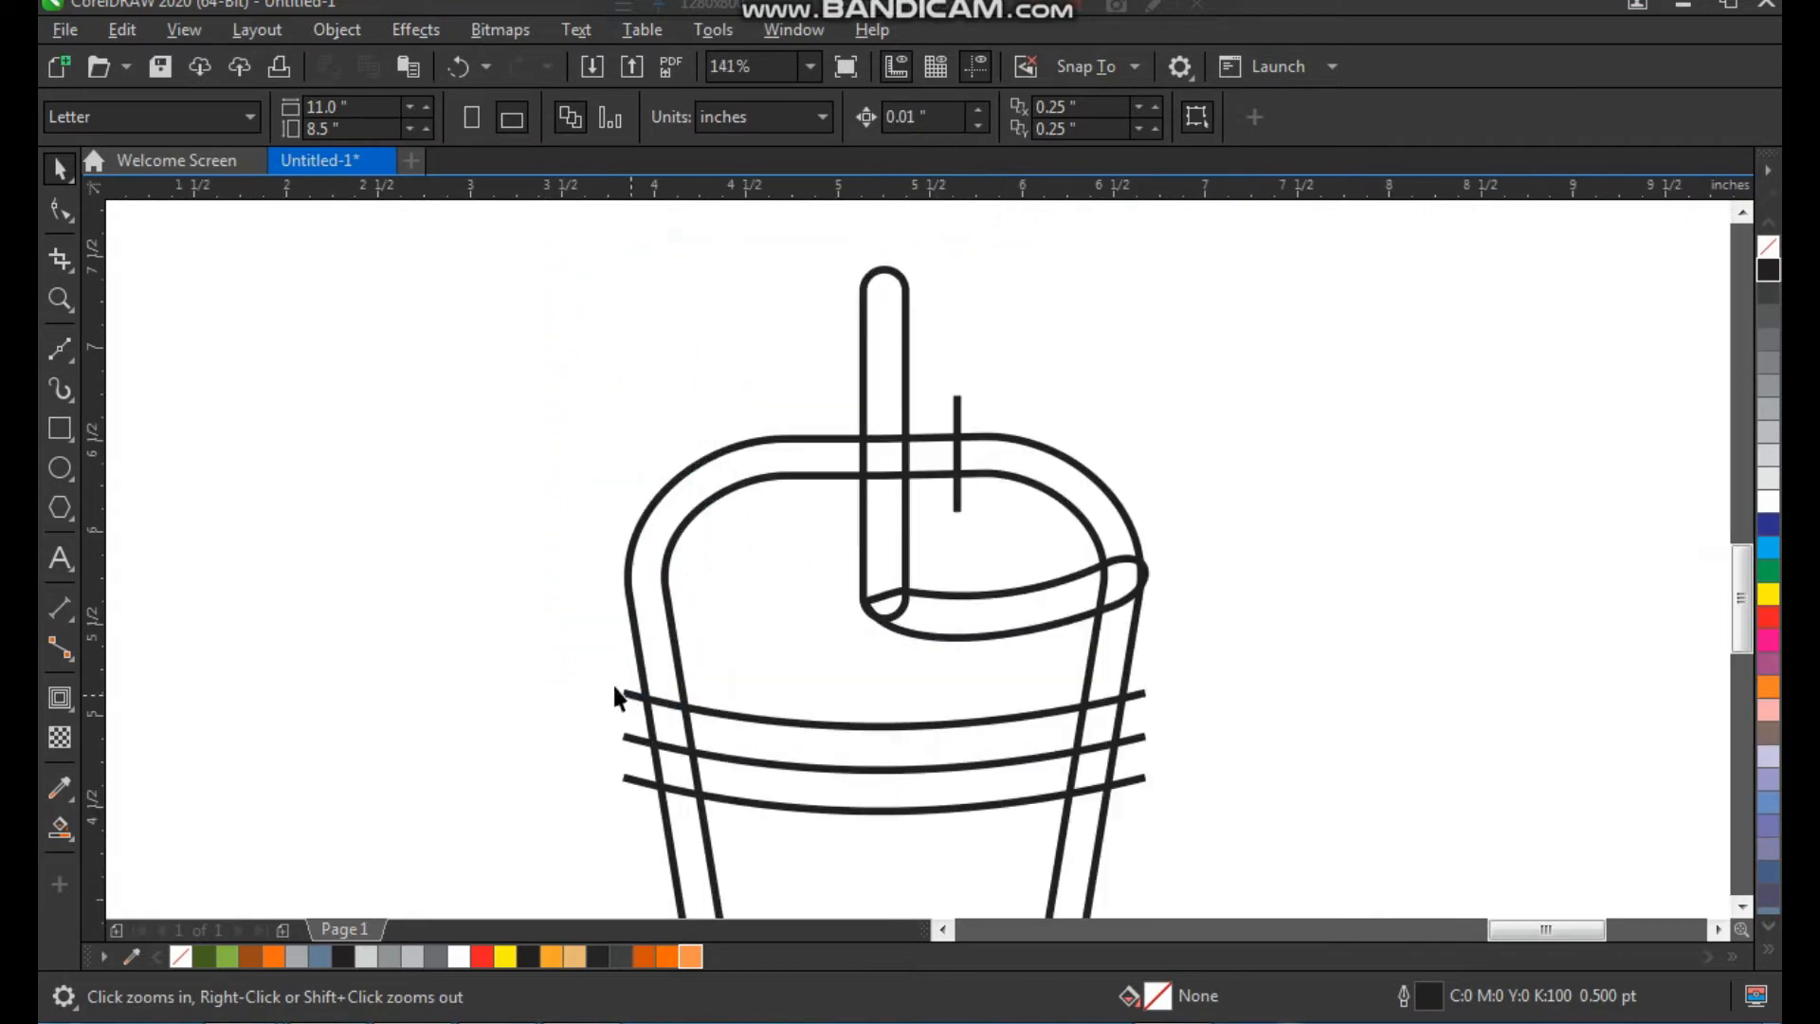
pyautogui.click(69, 835)
pyautogui.click(163, 858)
pyautogui.click(895, 363)
pyautogui.click(886, 456)
pyautogui.click(893, 529)
# Smart Fill the curved shape, its rounded end, the bar's tip and the upper right and left border sections with the same blue-gray
pyautogui.click(957, 623)
pyautogui.click(1126, 572)
pyautogui.click(1105, 501)
pyautogui.click(890, 604)
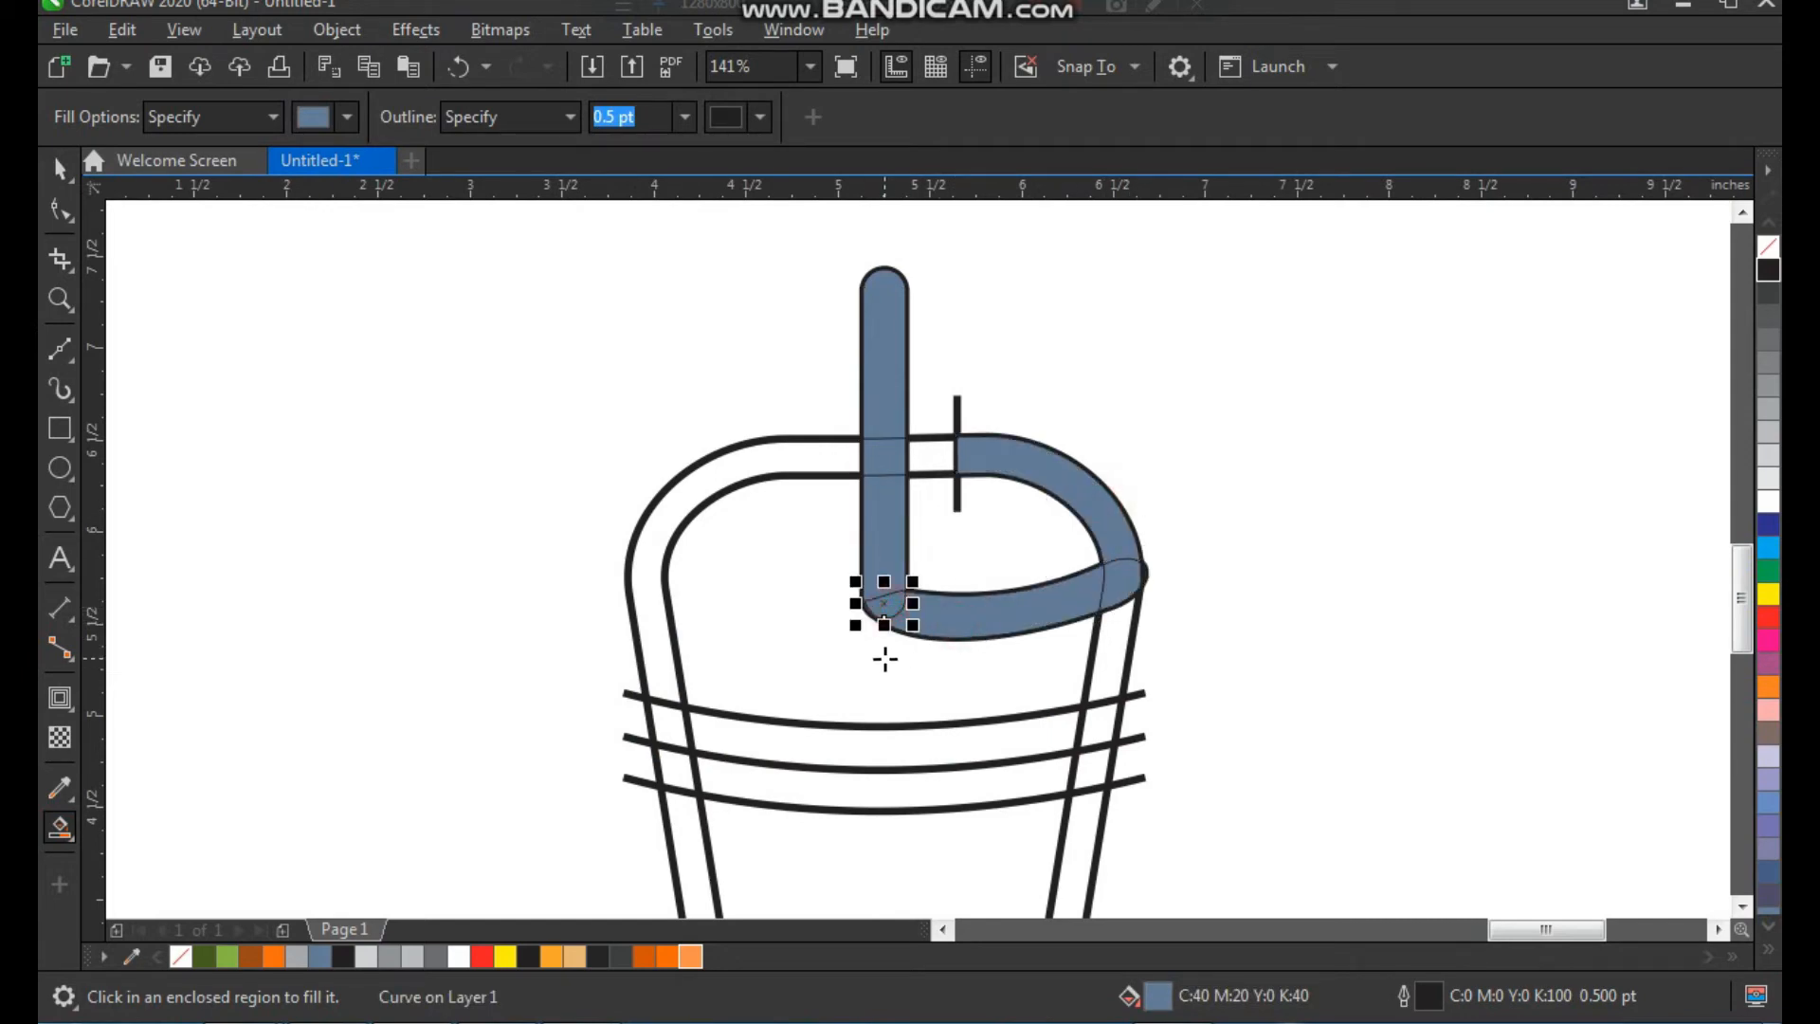
pyautogui.click(825, 461)
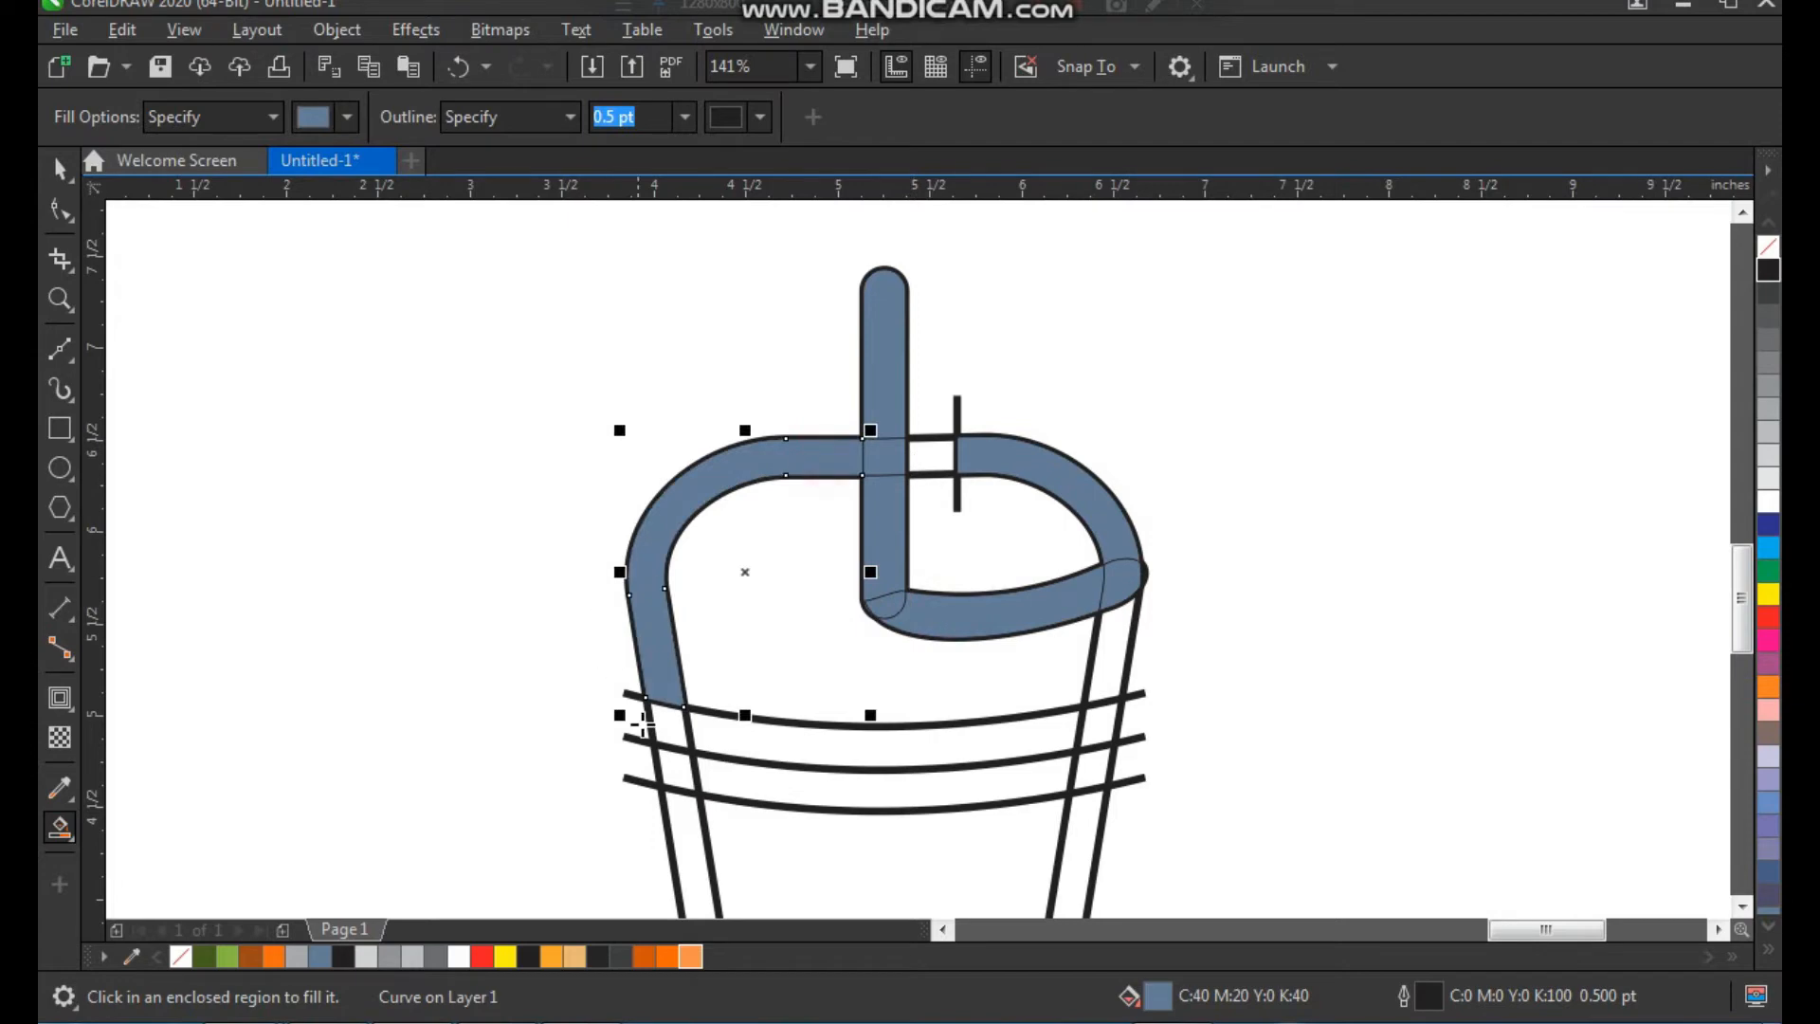
# Smart Fill the full band between the upper two arcs and the right border section between the lower two arcs
pyautogui.scroll(-1, 637, 679)
pyautogui.press('F2')
pyautogui.moveTo(593, 598); pyautogui.dragTo(927, 815)
pyautogui.click(594, 533)
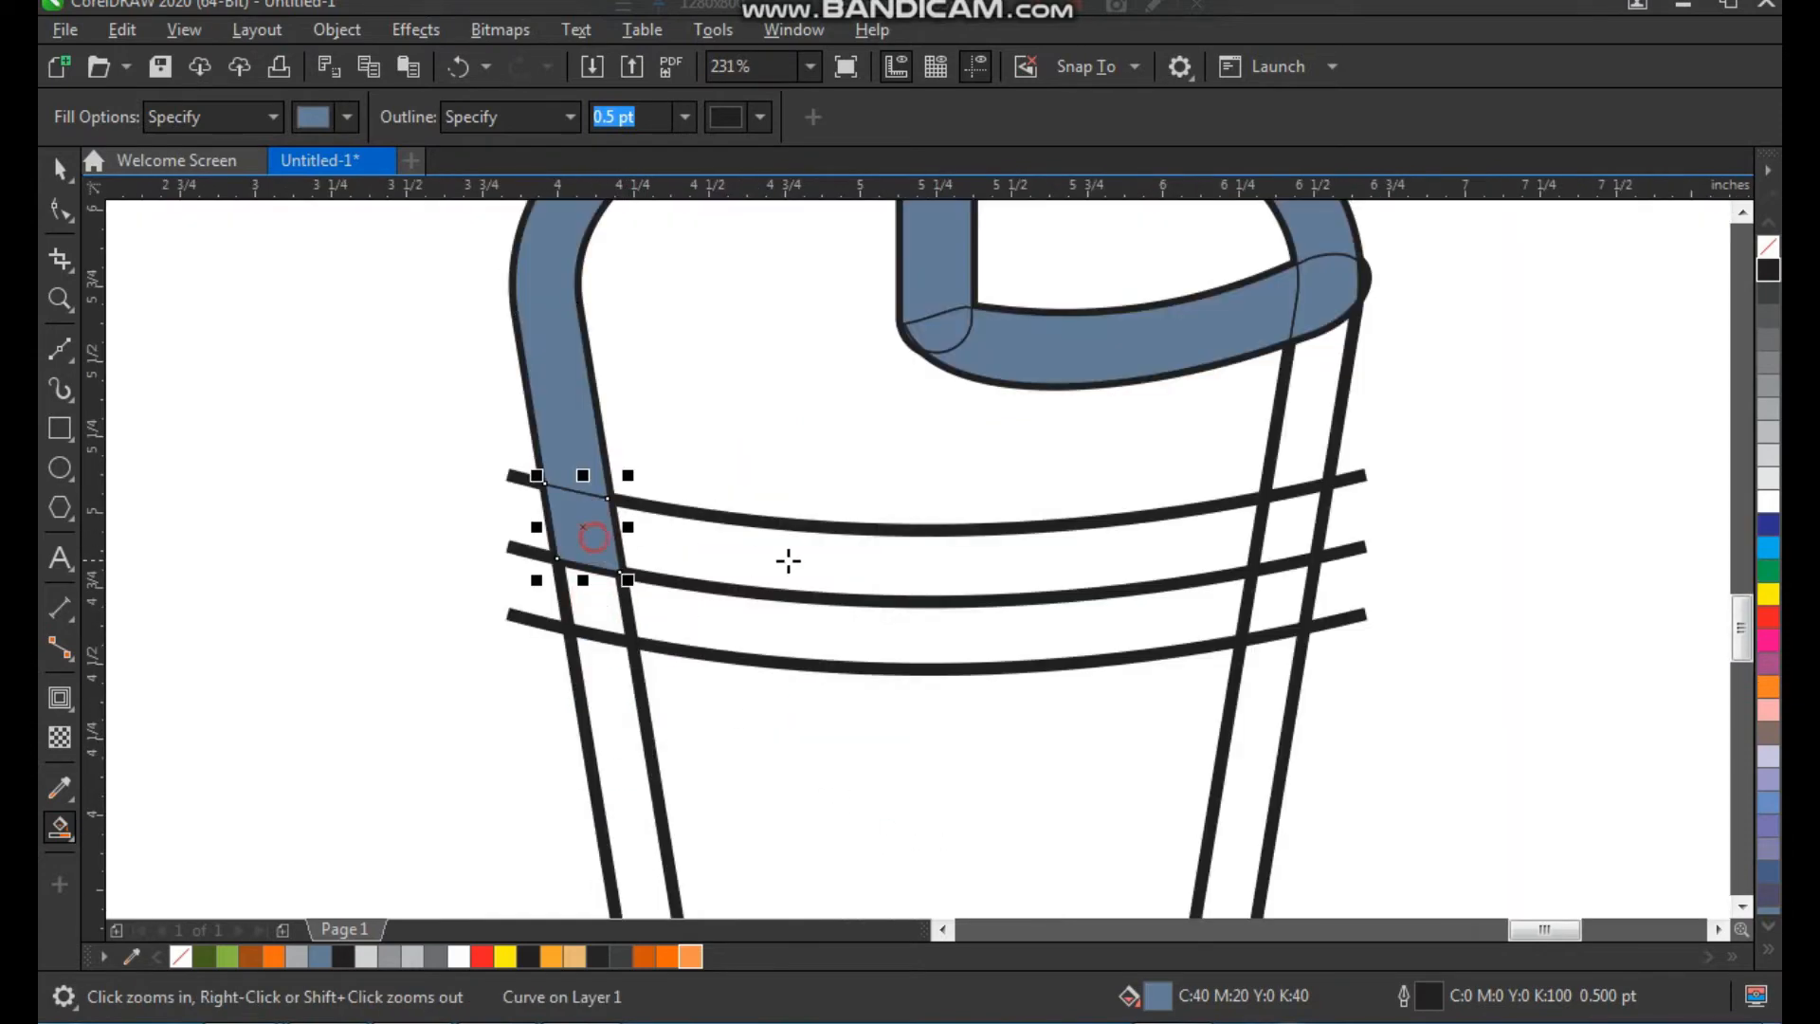
pyautogui.click(816, 557)
pyautogui.click(1295, 534)
pyautogui.click(1271, 609)
# Smart Fill the U-shaped border section below the lowest arc with the same blue-gray
pyautogui.scroll(-2, 894, 614)
pyautogui.moveTo(718, 516); pyautogui.dragTo(1180, 919)
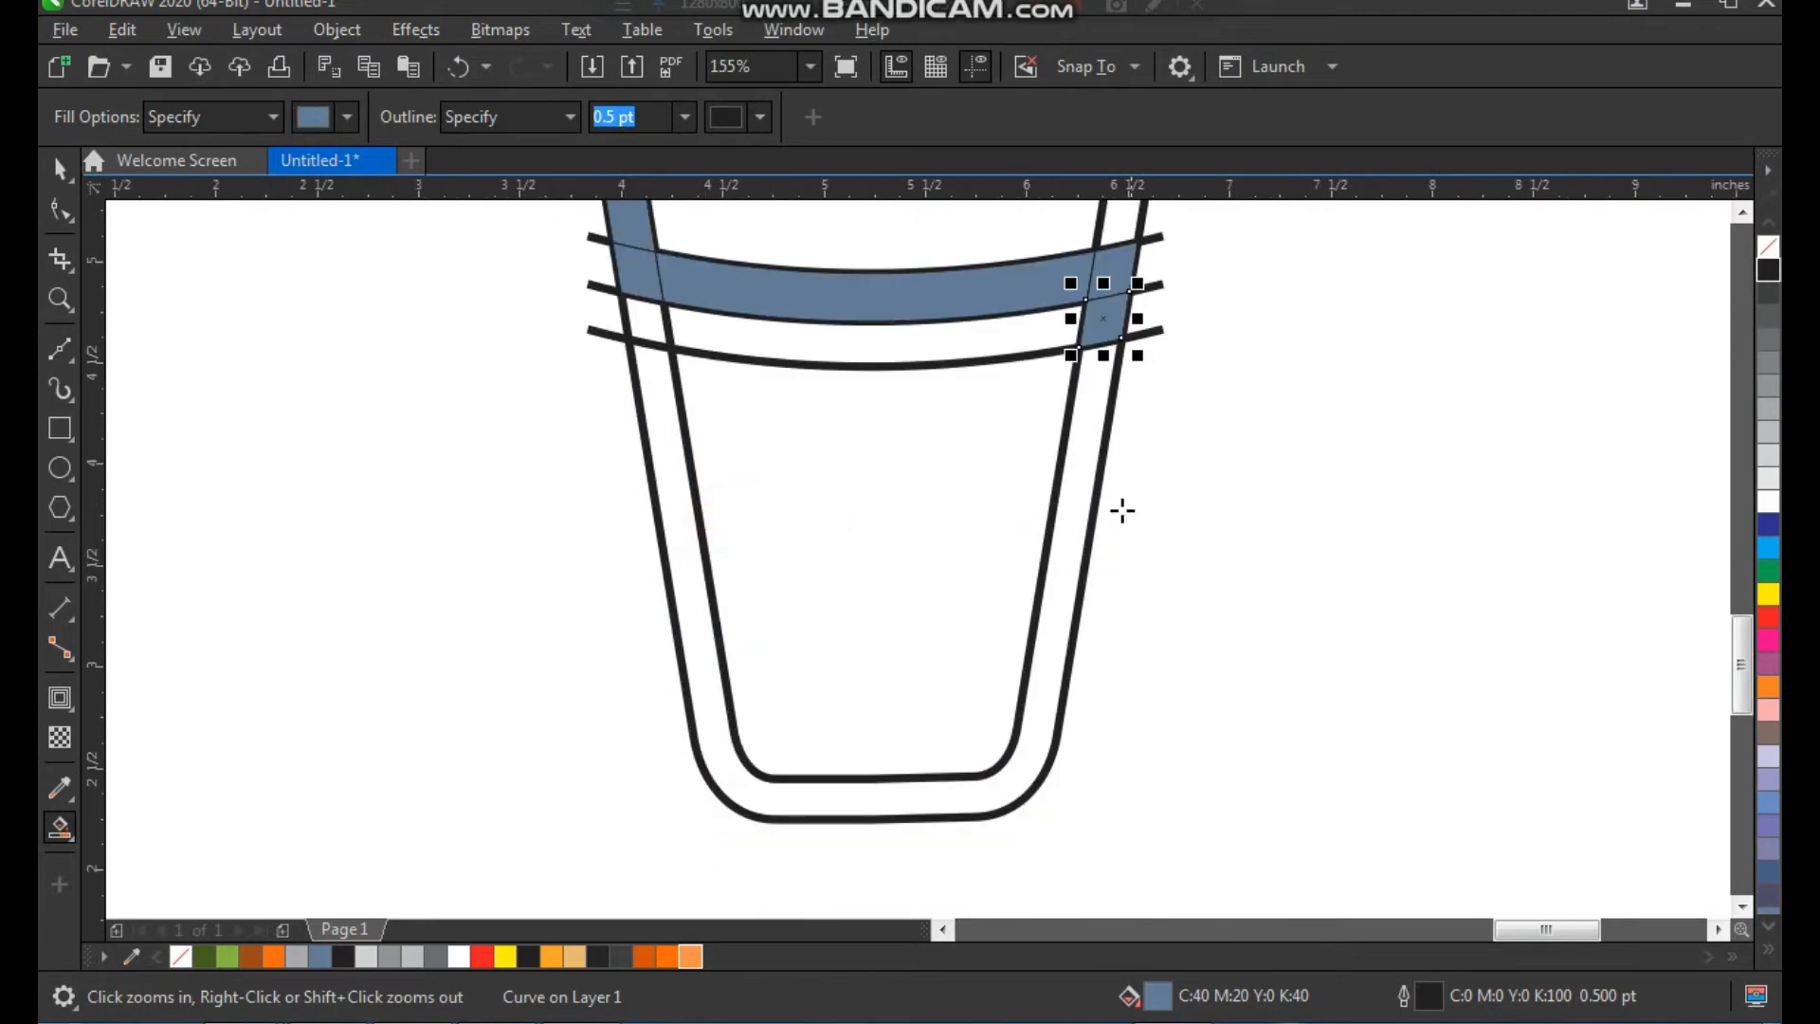
pyautogui.click(1088, 474)
pyautogui.scroll(-1, 743, 503)
pyautogui.press('F2')
pyautogui.moveTo(689, 319); pyautogui.dragTo(1035, 697)
pyautogui.press('space')
pyautogui.click(1185, 535)
# Select all the blue-gray filled pieces and move them to the left, clear of the original line drawing
pyautogui.scroll(-1, 838, 555)
pyautogui.press('F2')
pyautogui.moveTo(603, 684); pyautogui.dragTo(1155, 279)
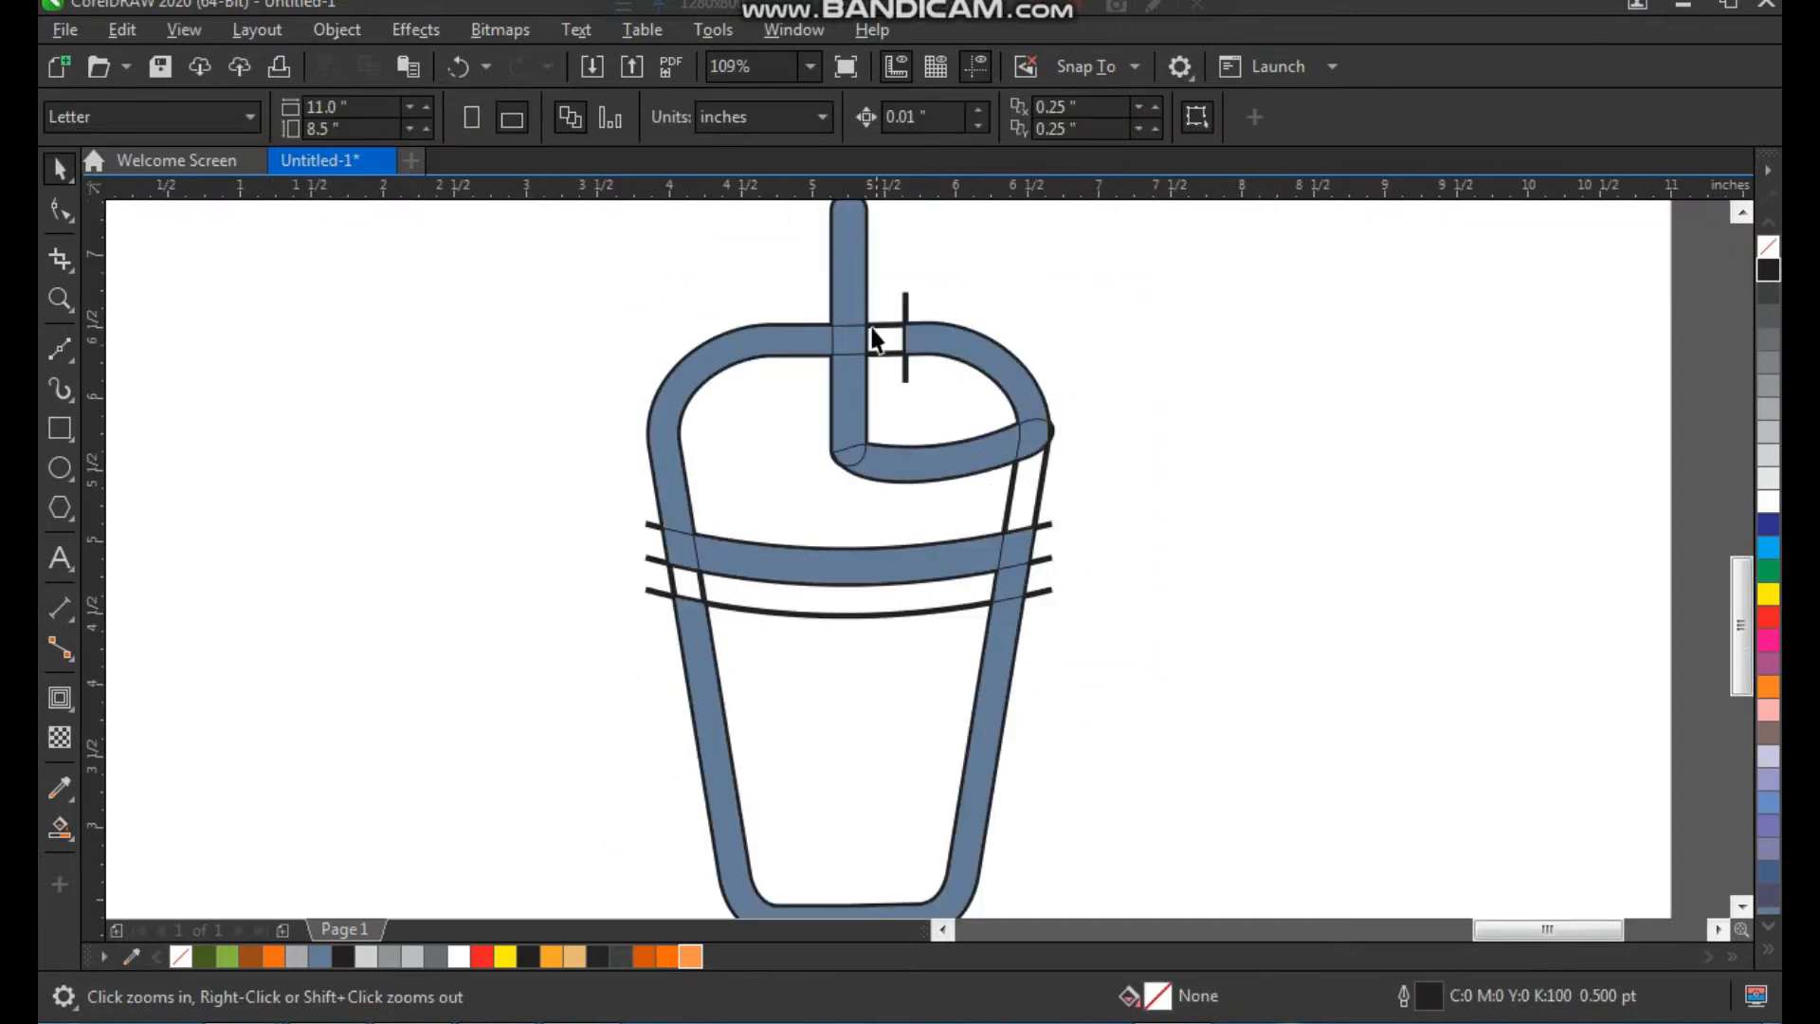
pyautogui.click(834, 288)
pyautogui.keyDown('shift'); pyautogui.click(850, 409); pyautogui.keyUp('shift')
pyautogui.keyDown('shift'); pyautogui.click(856, 457); pyautogui.keyUp('shift')
pyautogui.keyDown('shift'); pyautogui.click(947, 459); pyautogui.keyUp('shift')
pyautogui.keyDown('shift'); pyautogui.click(1008, 377); pyautogui.keyUp('shift')
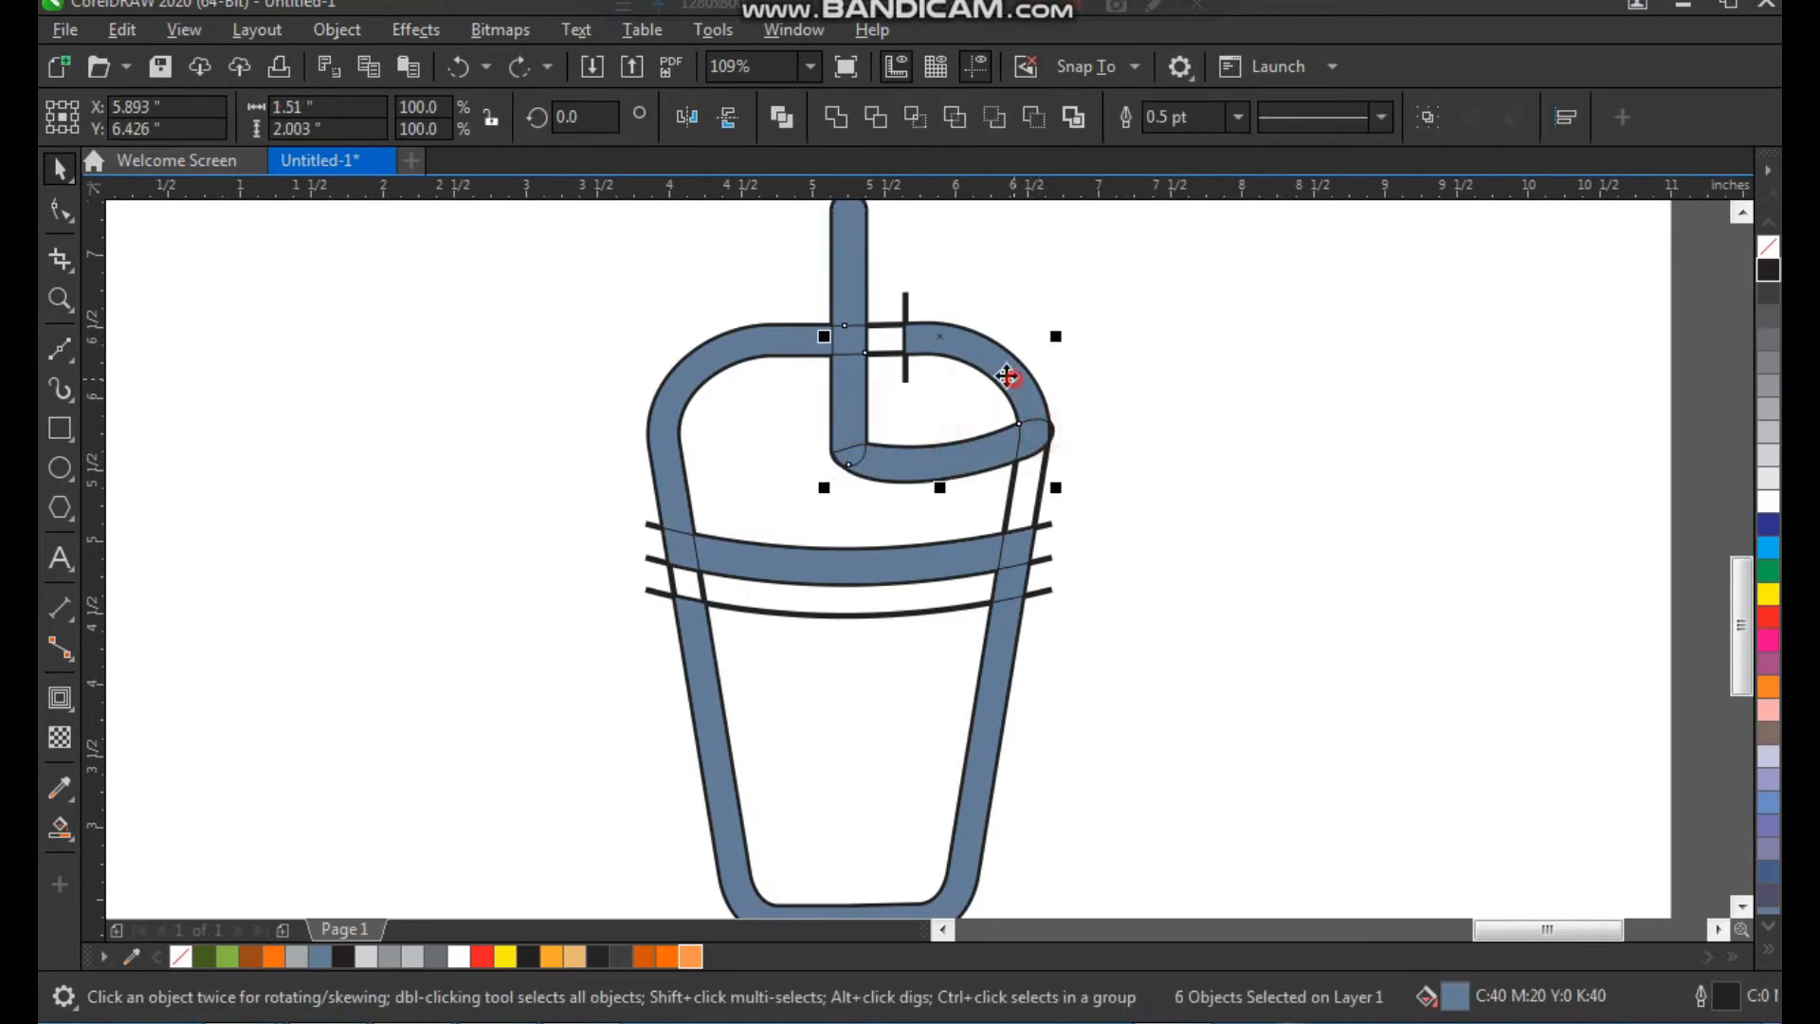
pyautogui.keyDown('shift'); pyautogui.click(778, 343); pyautogui.keyUp('shift')
pyautogui.keyDown('shift'); pyautogui.click(830, 564); pyautogui.keyUp('shift')
pyautogui.keyDown('shift'); pyautogui.click(1018, 547); pyautogui.keyUp('shift')
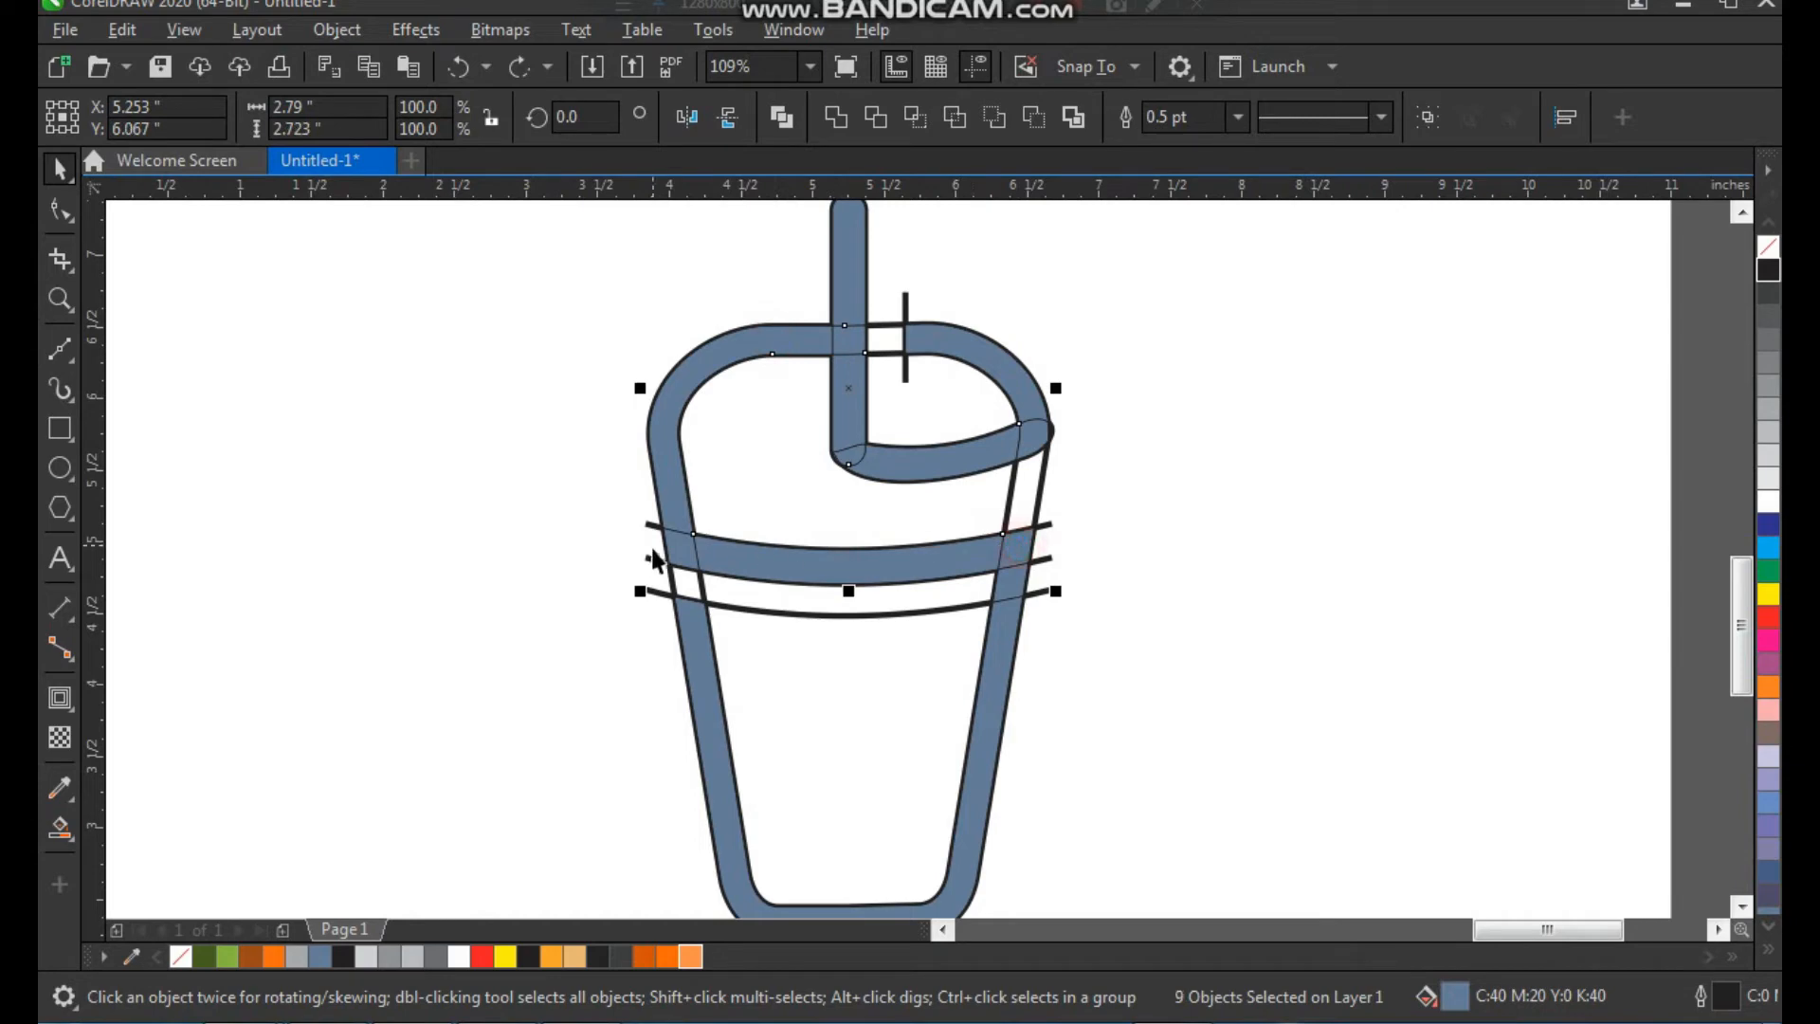
pyautogui.keyDown('shift'); pyautogui.click(697, 593); pyautogui.keyUp('shift')
pyautogui.keyDown('shift'); pyautogui.click(964, 609); pyautogui.keyUp('shift')
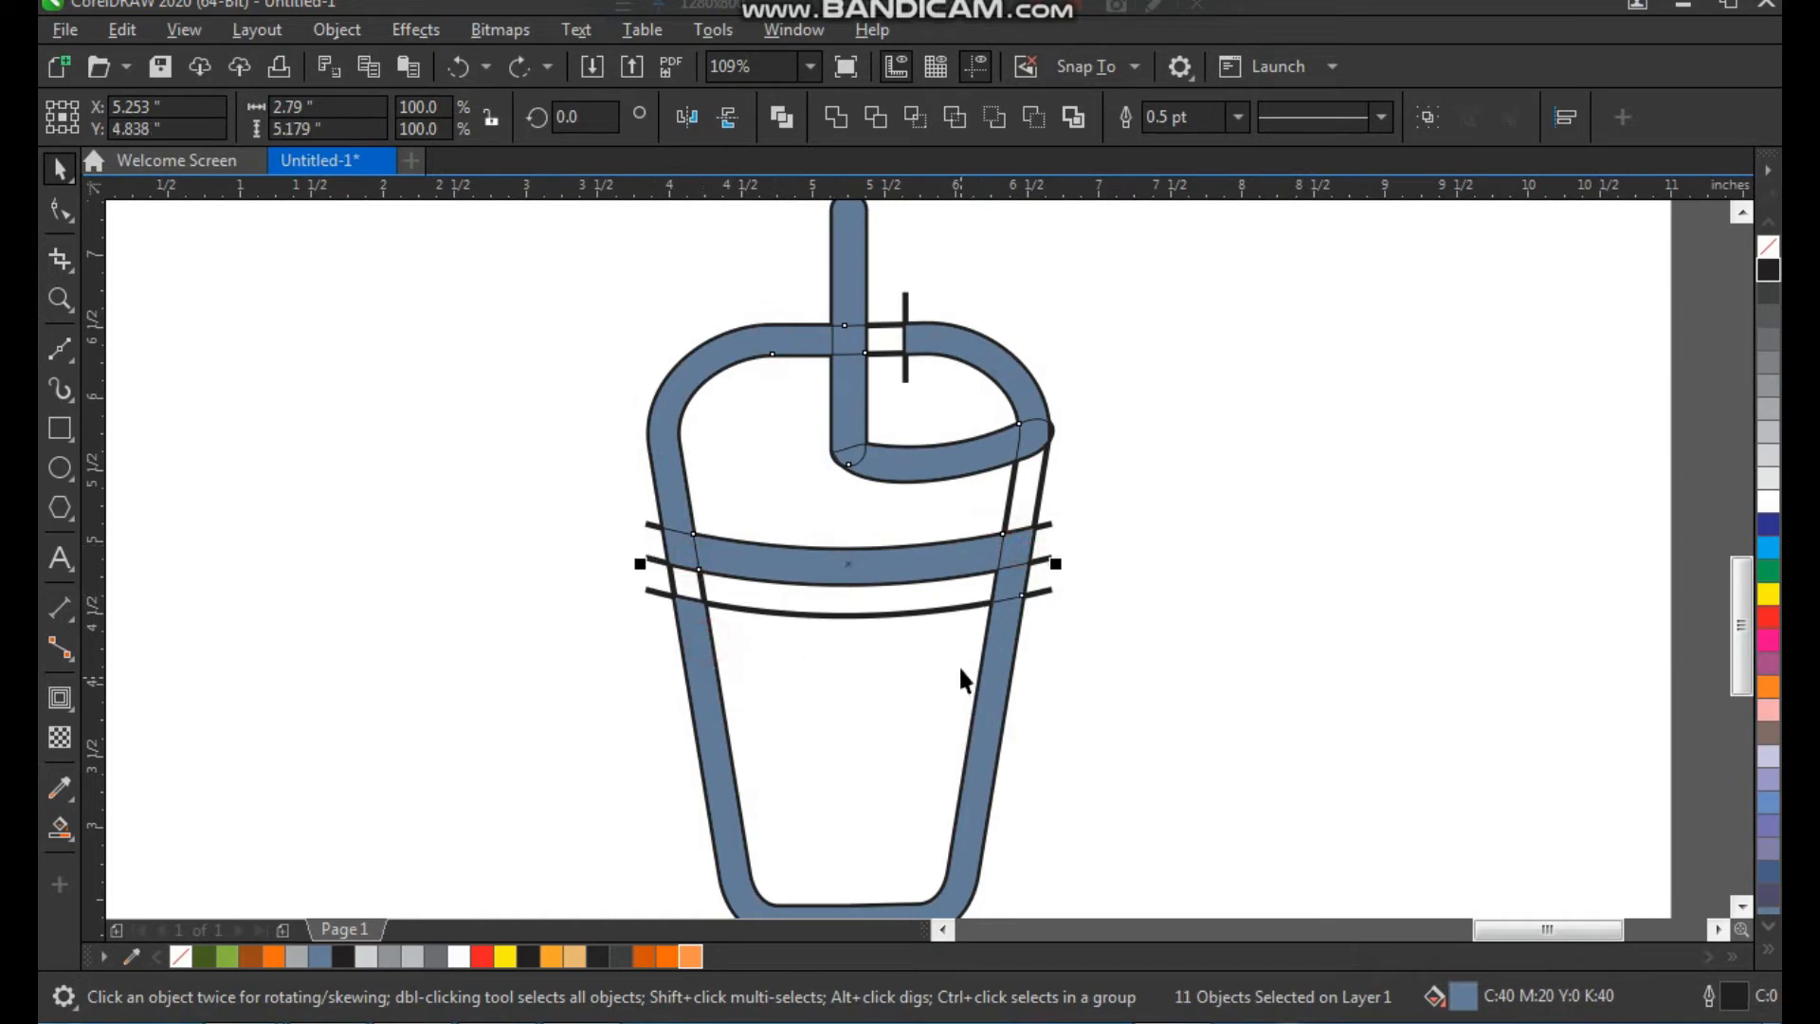
pyautogui.press('Delete')
pyautogui.hotkey('ctrl', 'z')
pyautogui.scroll(-4, 957, 618)
pyautogui.moveTo(968, 590); pyautogui.dragTo(735, 589)
# Delete the original line drawing and move the filled pieces back to the middle of the page
pyautogui.moveTo(888, 569); pyautogui.dragTo(1004, 772)
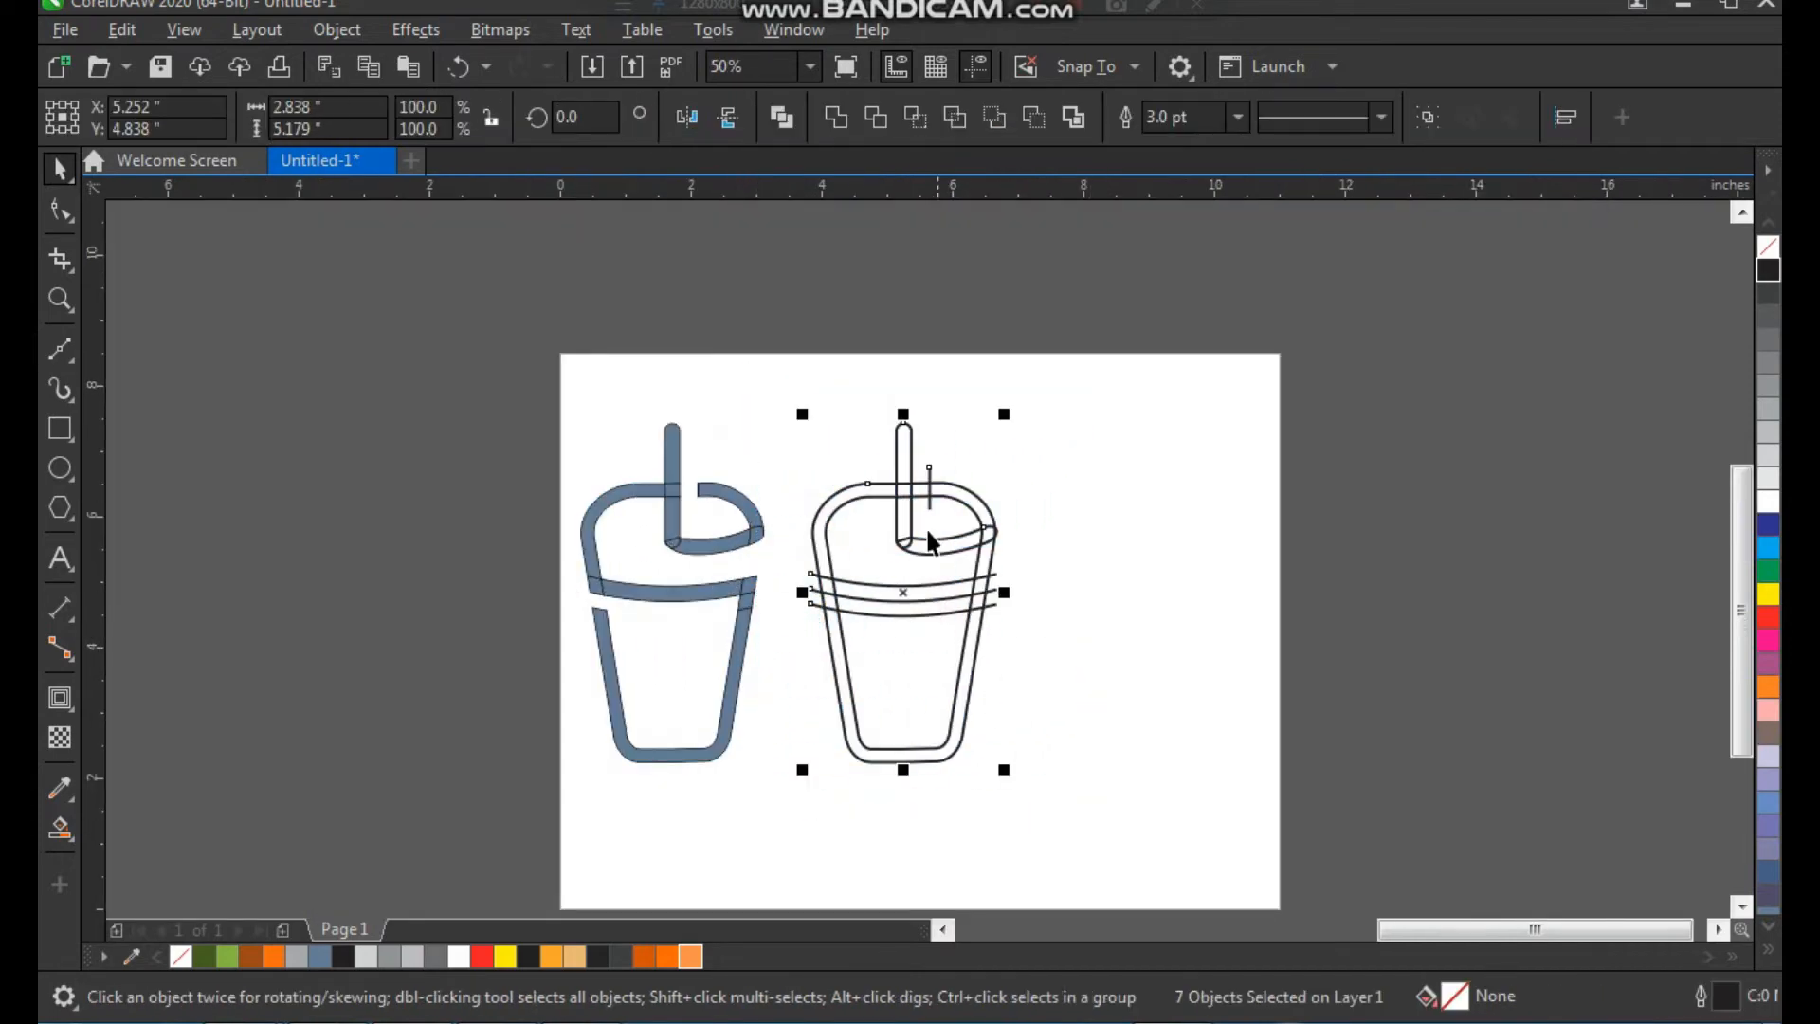
pyautogui.press('Delete')
pyautogui.moveTo(866, 366); pyautogui.dragTo(528, 821)
pyautogui.moveTo(749, 606); pyautogui.dragTo(986, 653)
pyautogui.hotkey('shift', 'F2')
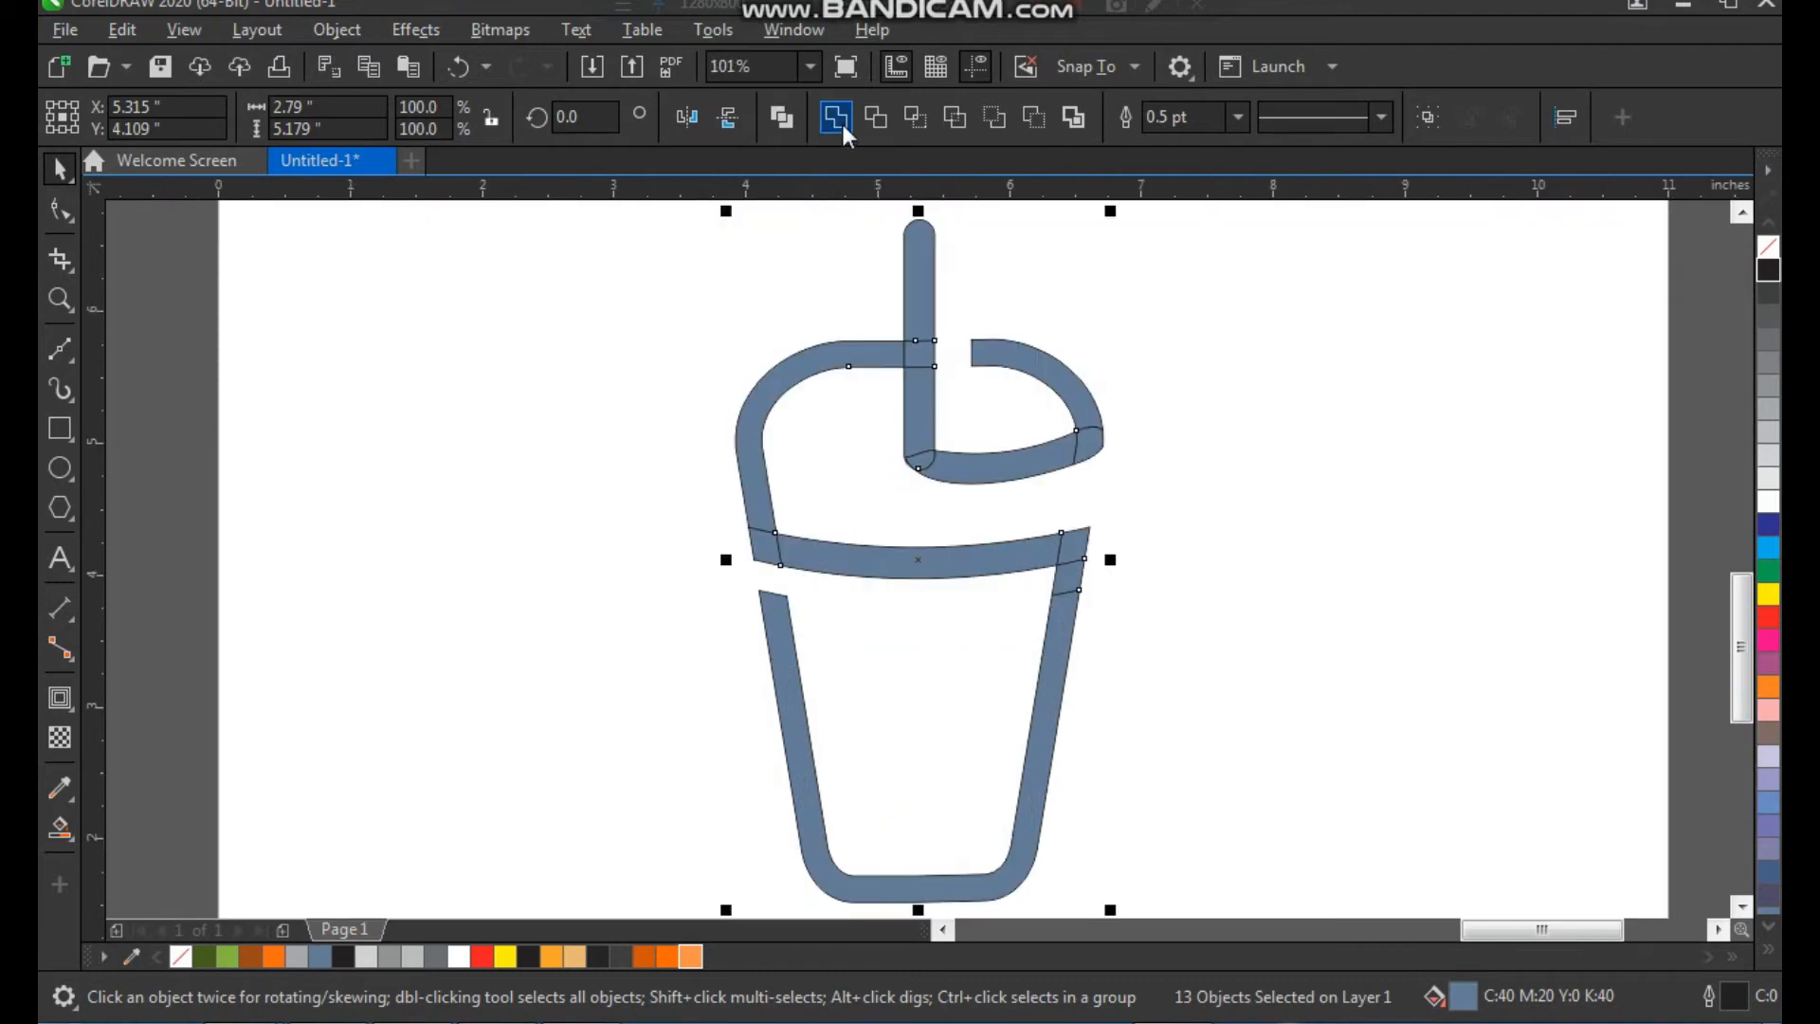
# Try to weld all the filled pieces into one shape
pyautogui.click(842, 127)
pyautogui.click(1198, 410)
pyautogui.click(954, 483)
pyautogui.hotkey('ctrl', 'z')
# Weld the bar's lower section, the small pieces at its rounded tip and the curved band into one shape
pyautogui.click(1031, 509)
pyautogui.click(921, 462)
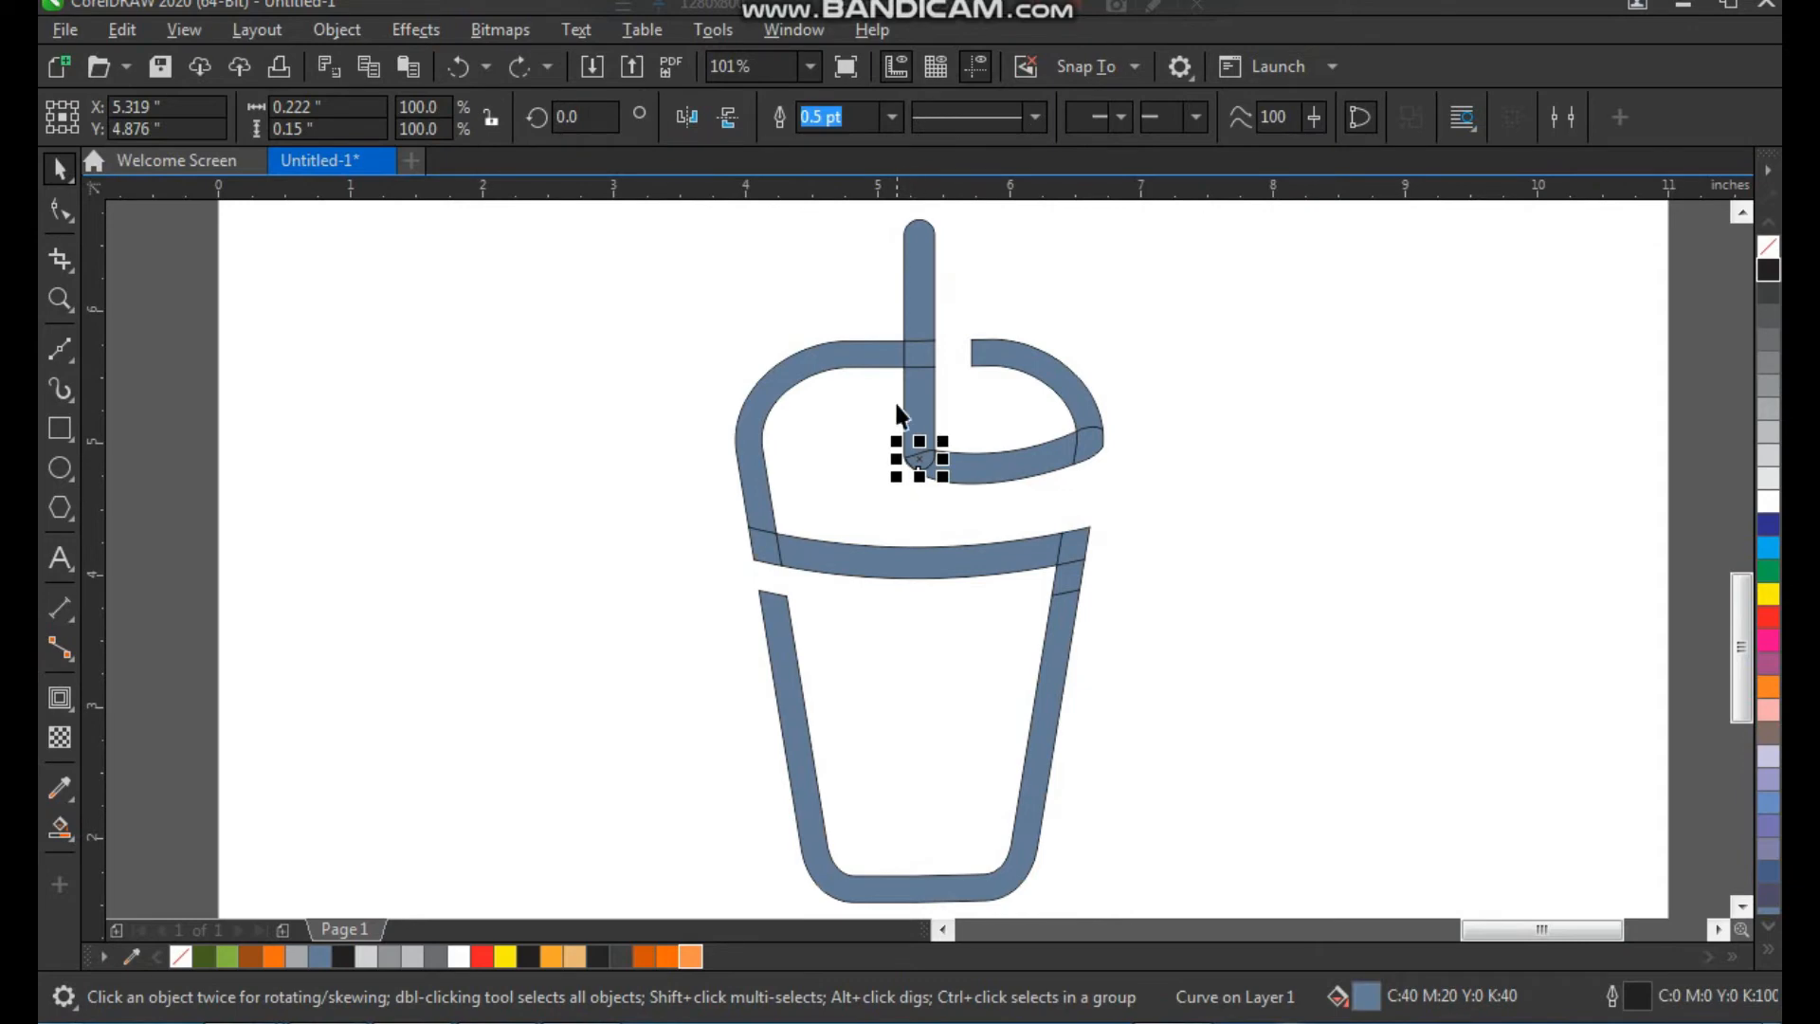
pyautogui.scroll(5, 905, 426)
pyautogui.click(905, 621)
pyautogui.moveTo(740, 571); pyautogui.dragTo(759, 638)
pyautogui.hotkey('ctrl', 'z')
pyautogui.moveTo(711, 435); pyautogui.dragTo(769, 524)
pyautogui.click(835, 116)
pyautogui.click(926, 316)
pyautogui.click(731, 475)
pyautogui.keyDown('shift'); pyautogui.click(853, 541); pyautogui.keyUp('shift')
pyautogui.click(843, 123)
pyautogui.click(949, 364)
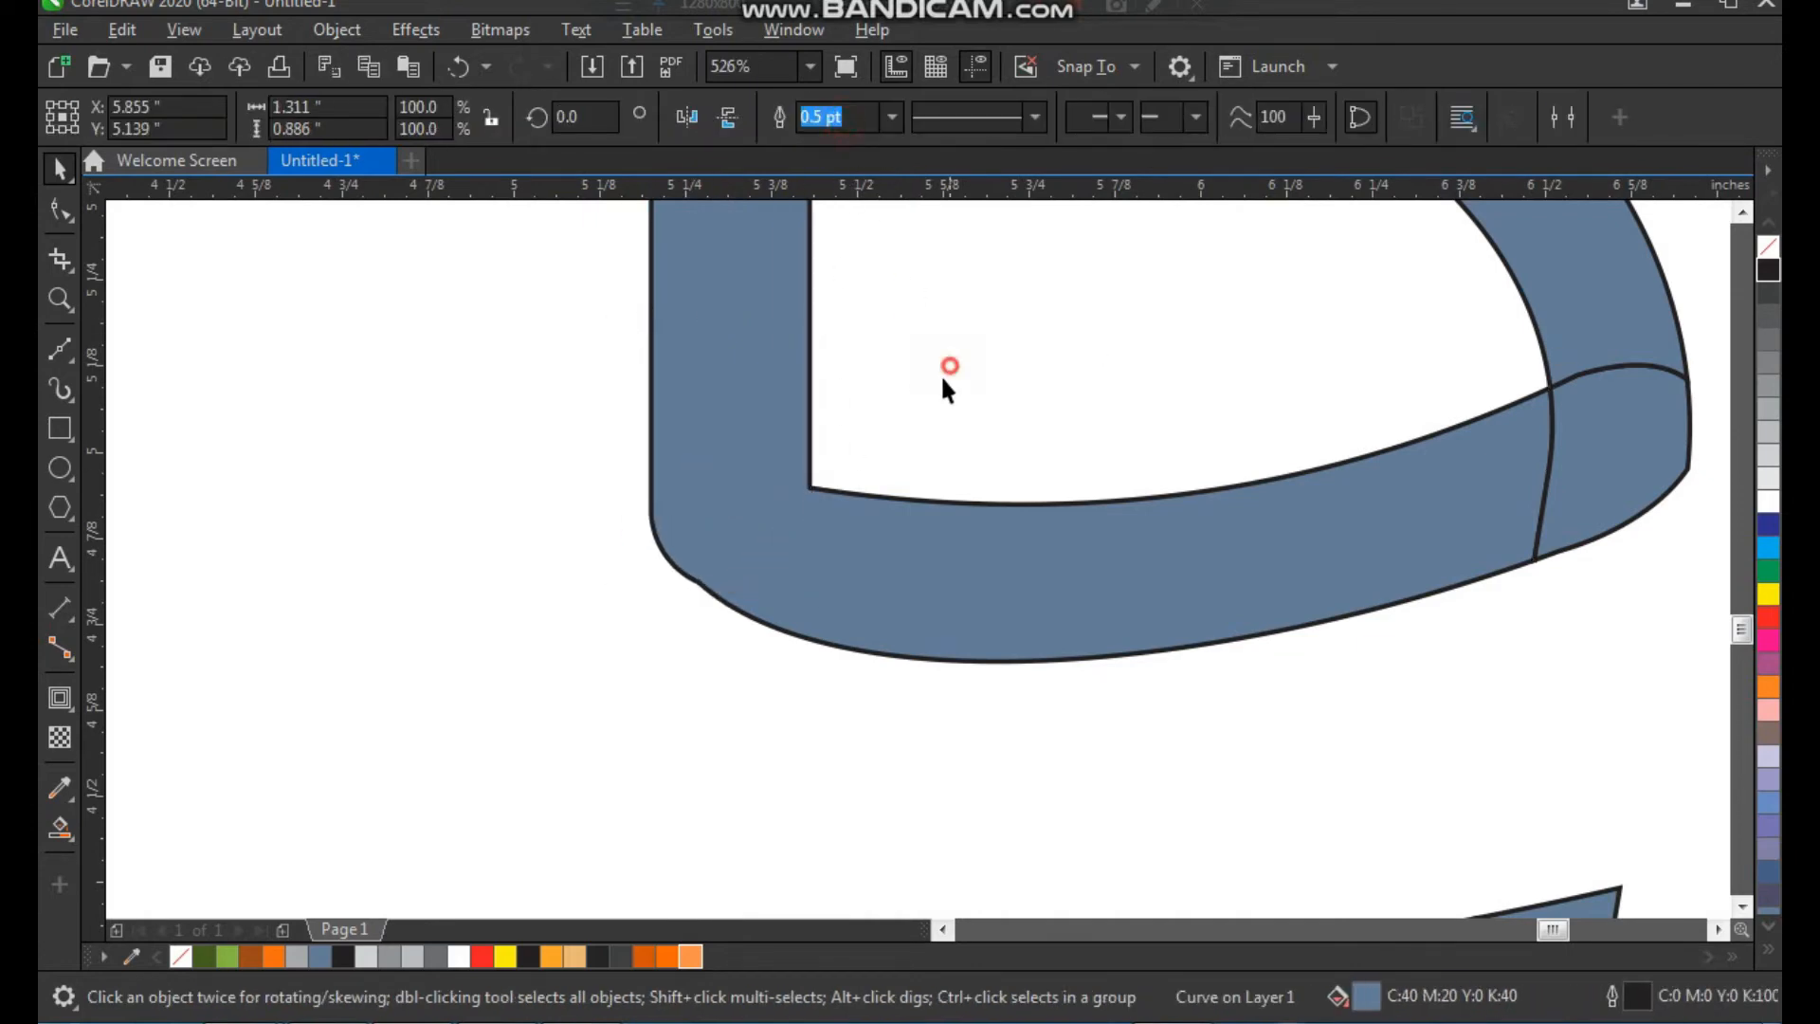
# Delete the extra node on the outer corner where the bar meets the curved band to smooth the bend
pyautogui.scroll(-2, 764, 480)
pyautogui.click(794, 487)
pyautogui.press('F2')
pyautogui.moveTo(714, 415); pyautogui.dragTo(689, 635)
pyautogui.press('F10')
pyautogui.press('Delete')
pyautogui.scroll(-4, 759, 631)
pyautogui.press('space')
pyautogui.click(1062, 481)
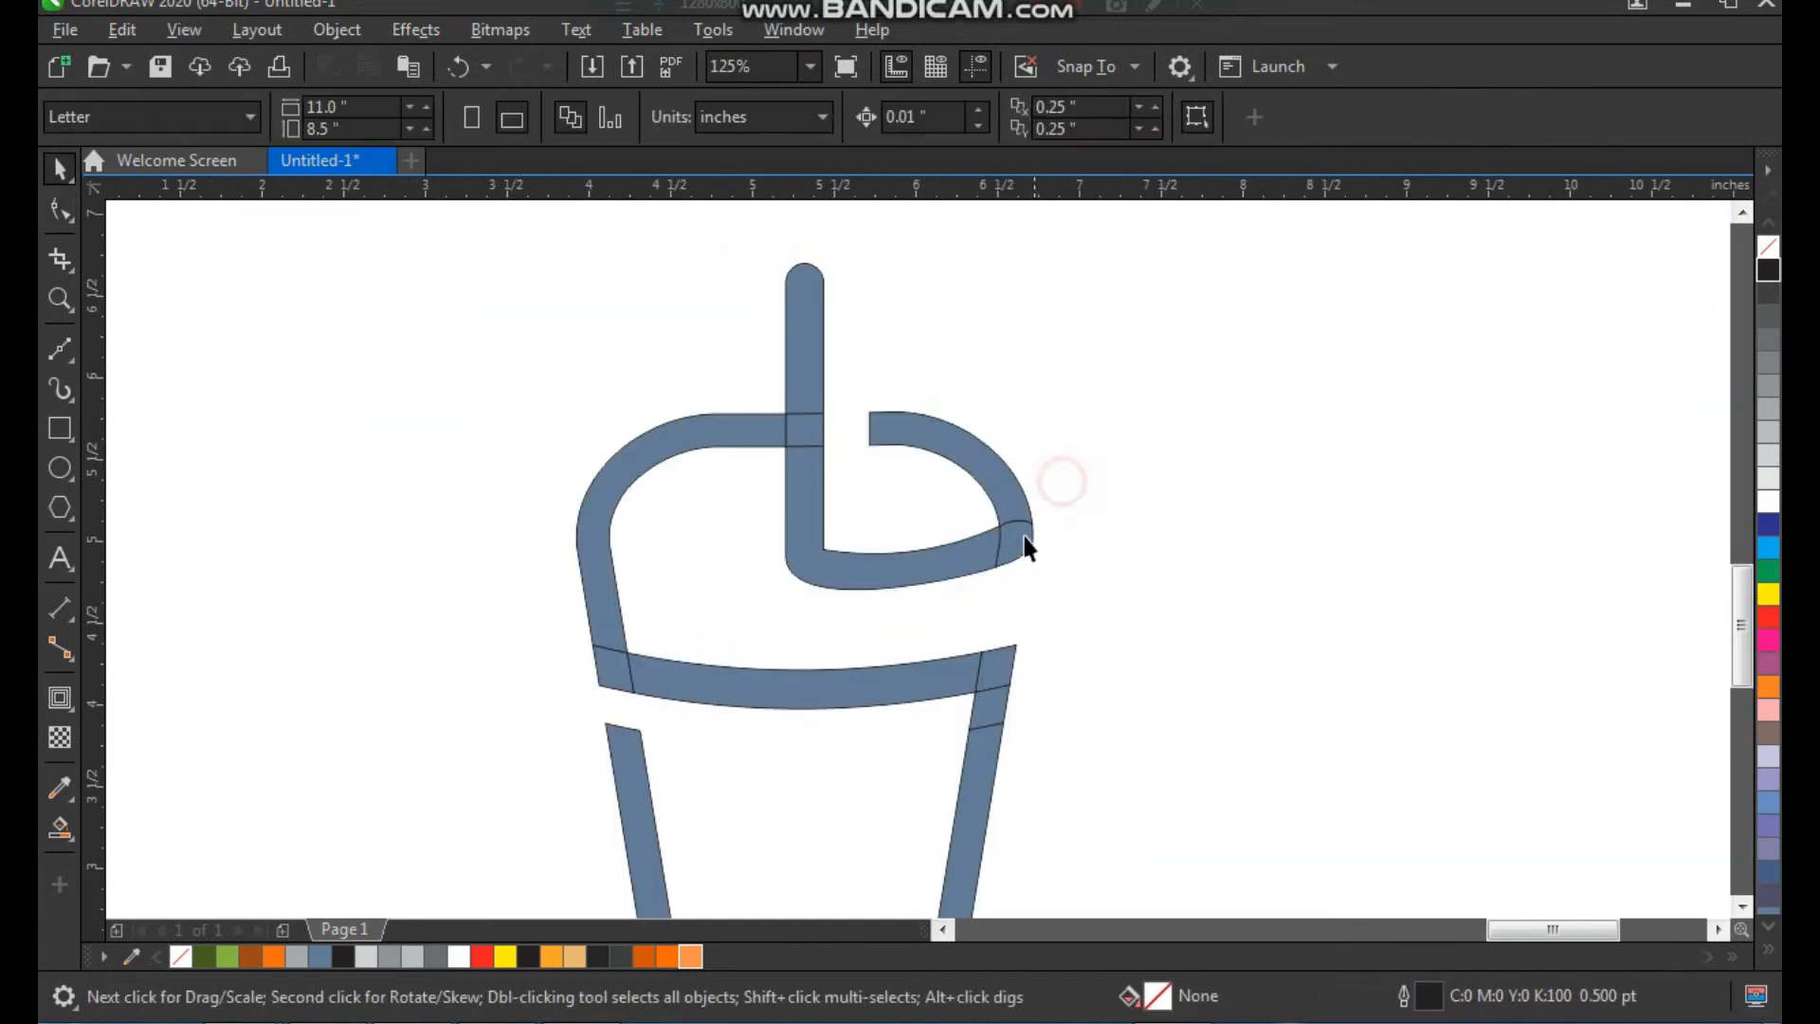
# Weld all the remaining filled pieces of the cup into a single shape
pyautogui.click(1010, 552)
pyautogui.keyDown('shift'); pyautogui.click(987, 470); pyautogui.keyUp('shift')
pyautogui.keyDown('shift'); pyautogui.click(945, 573); pyautogui.keyUp('shift')
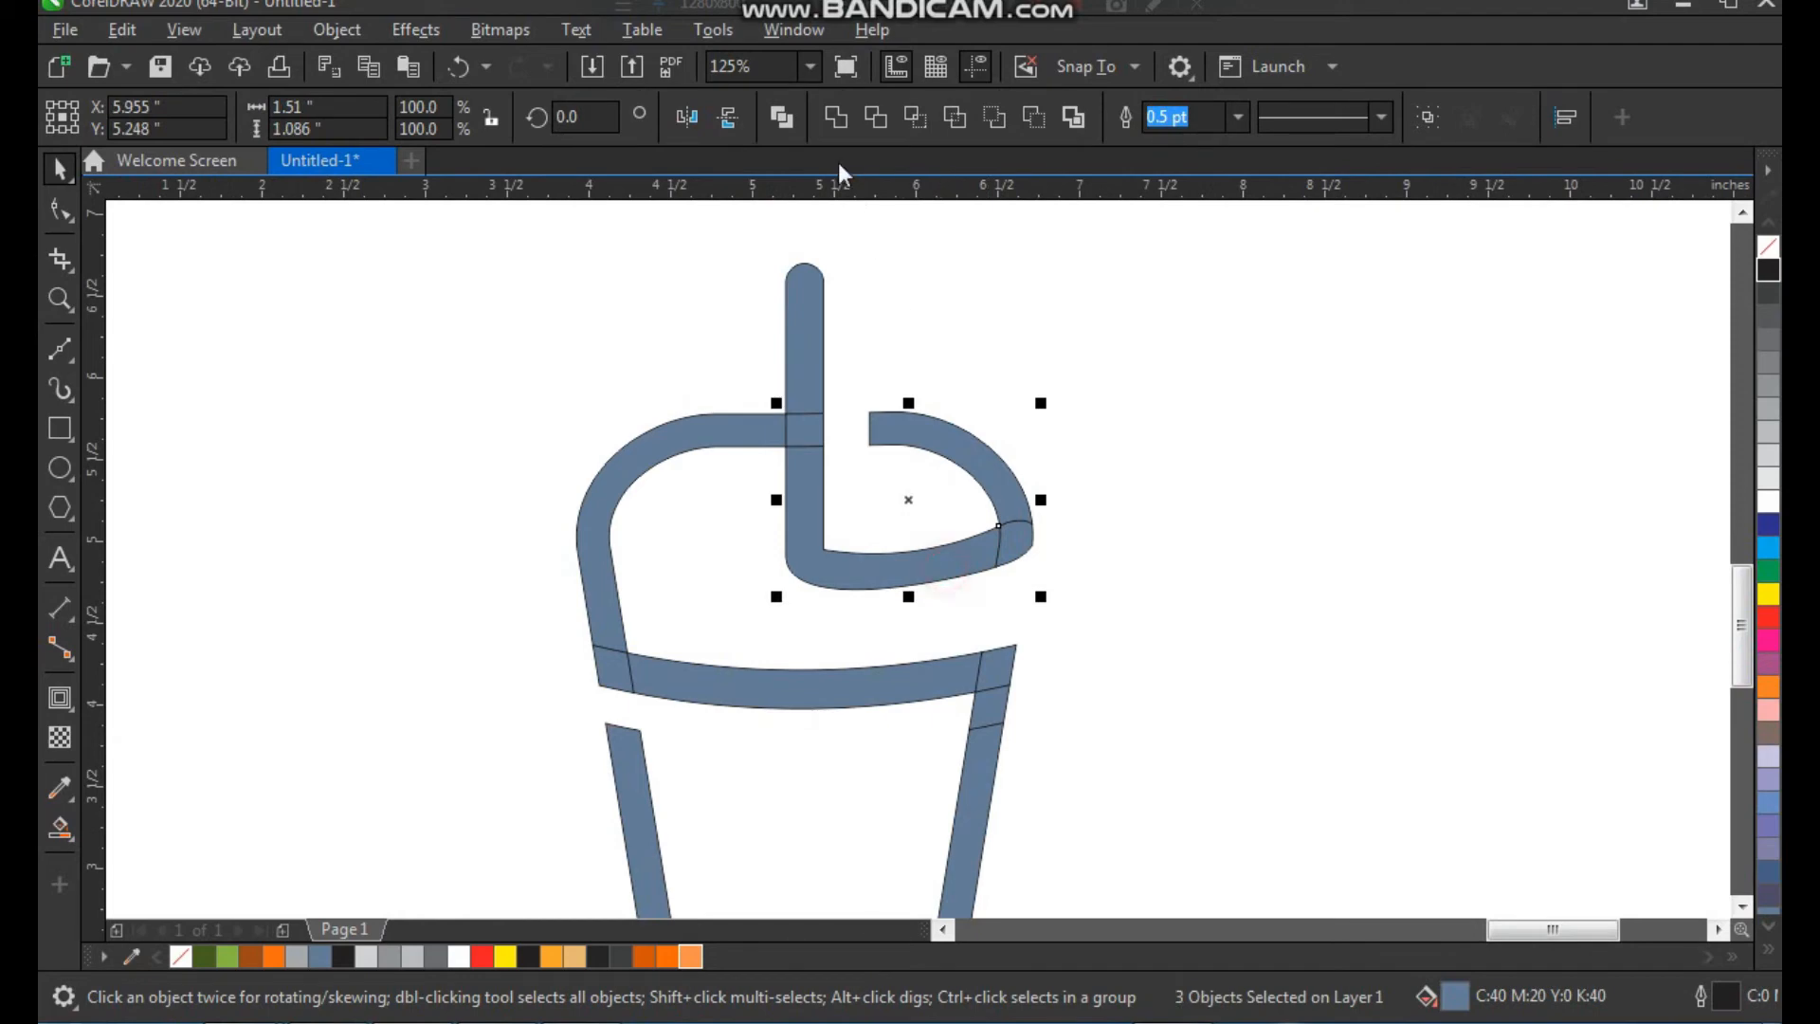
pyautogui.scroll(-2, 1042, 360)
pyautogui.moveTo(718, 804); pyautogui.dragTo(720, 806)
pyautogui.hotkey('shift', 'F2')
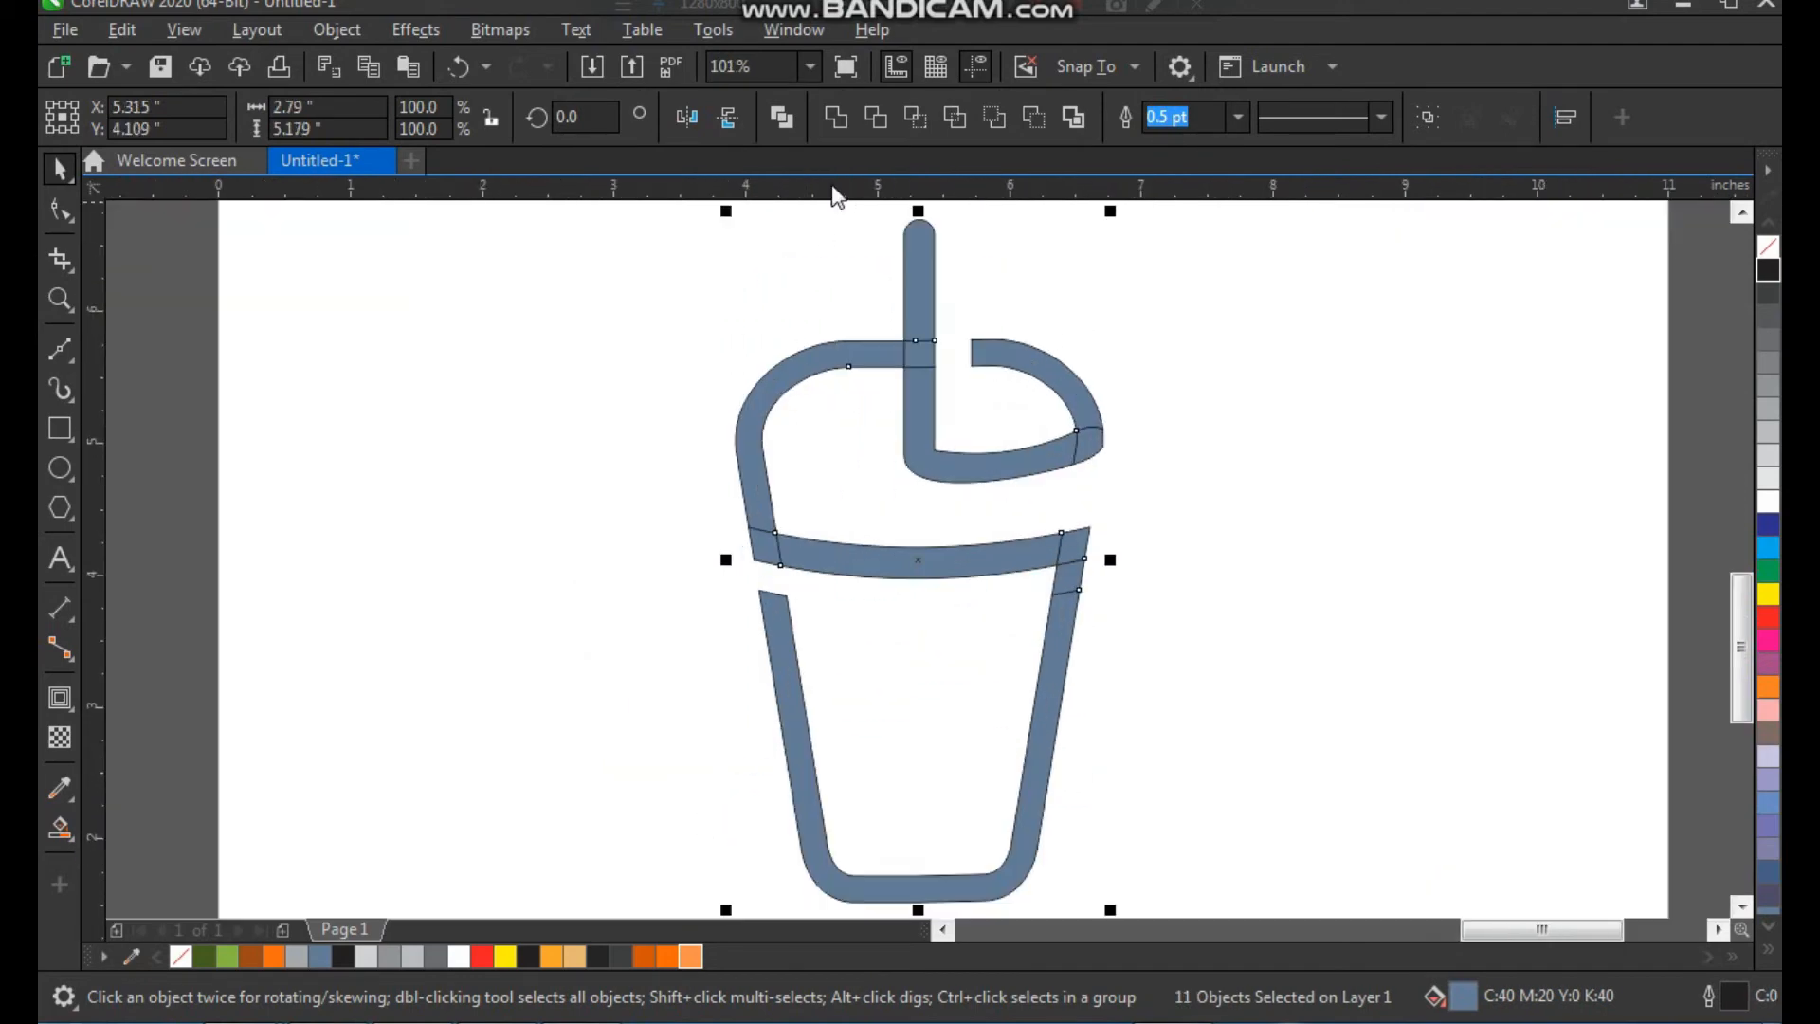
pyautogui.click(838, 123)
pyautogui.click(1153, 345)
pyautogui.moveTo(1061, 571); pyautogui.dragTo(1049, 571)
pyautogui.hotkey('ctrl', 'z')
pyautogui.click(1175, 525)
# Fill the welded cup shape with black (K100) and remove its outline
pyautogui.click(1075, 549)
pyautogui.click(1767, 272)
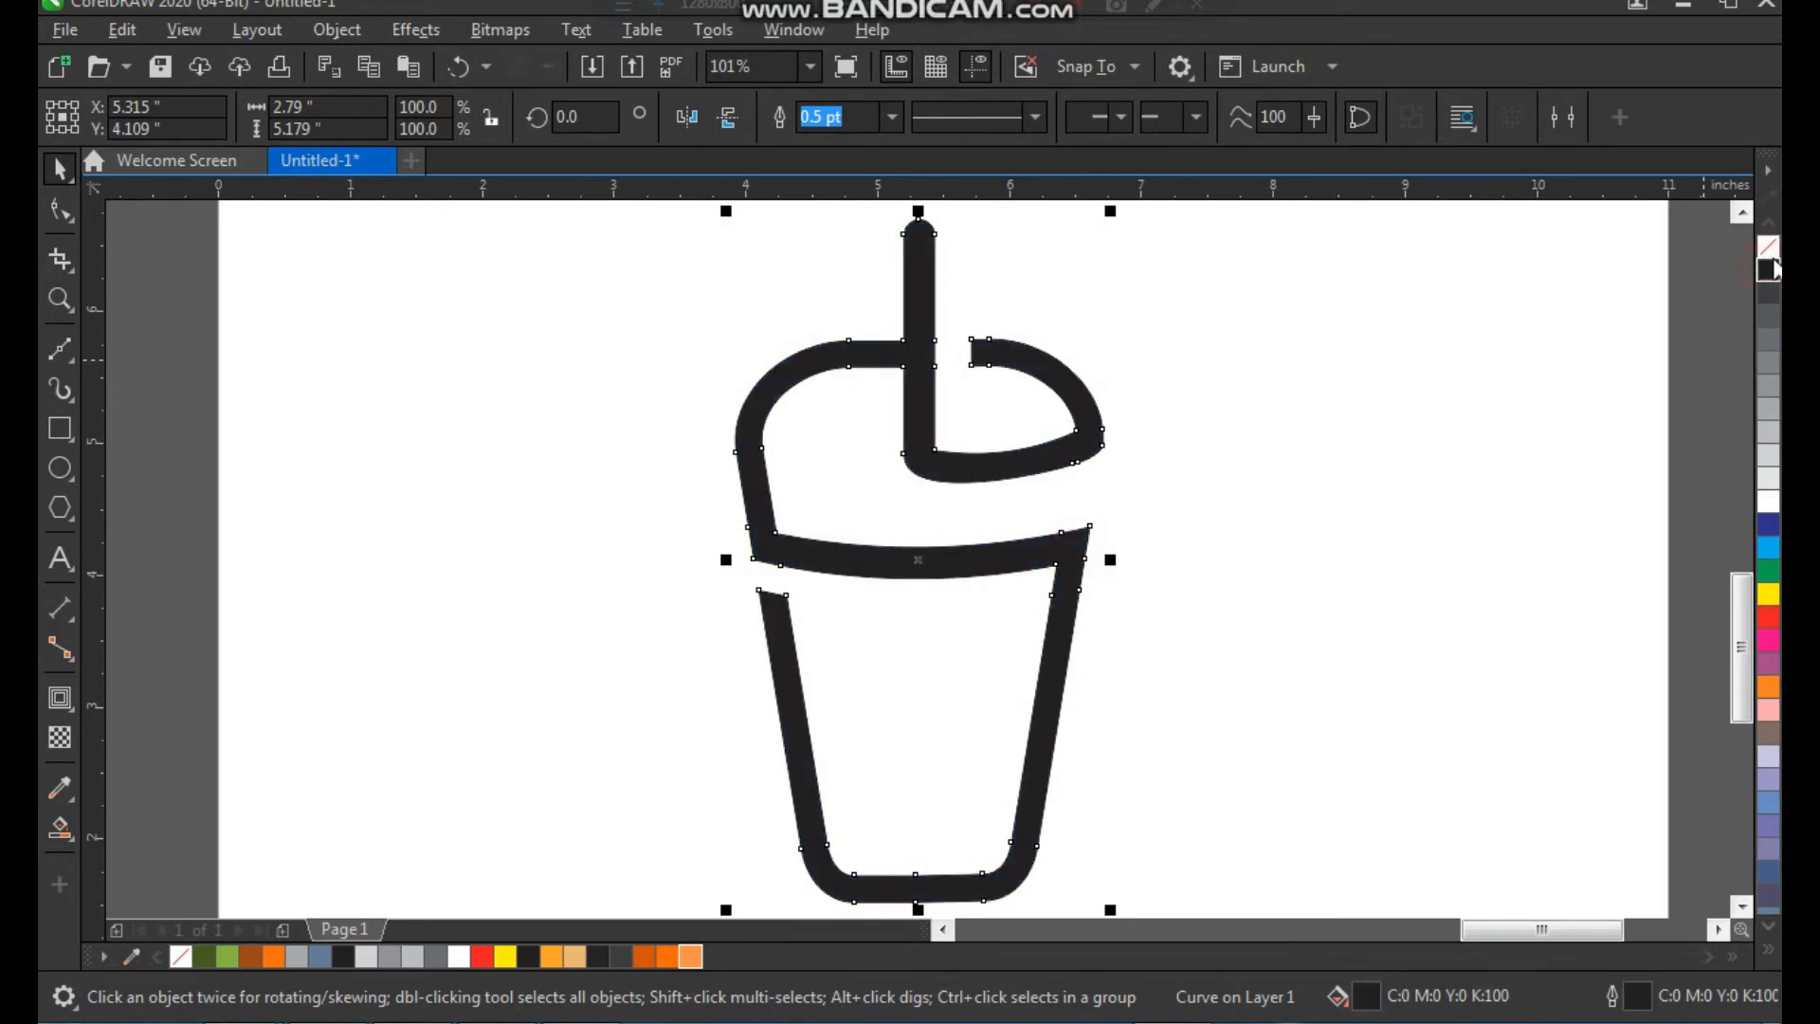
pyautogui.click(1295, 461)
pyautogui.press('F3')
# Draw a rectangle about 0.55 by 1.79 inches over the left inner side of the cup's lower part
pyautogui.press('F2')
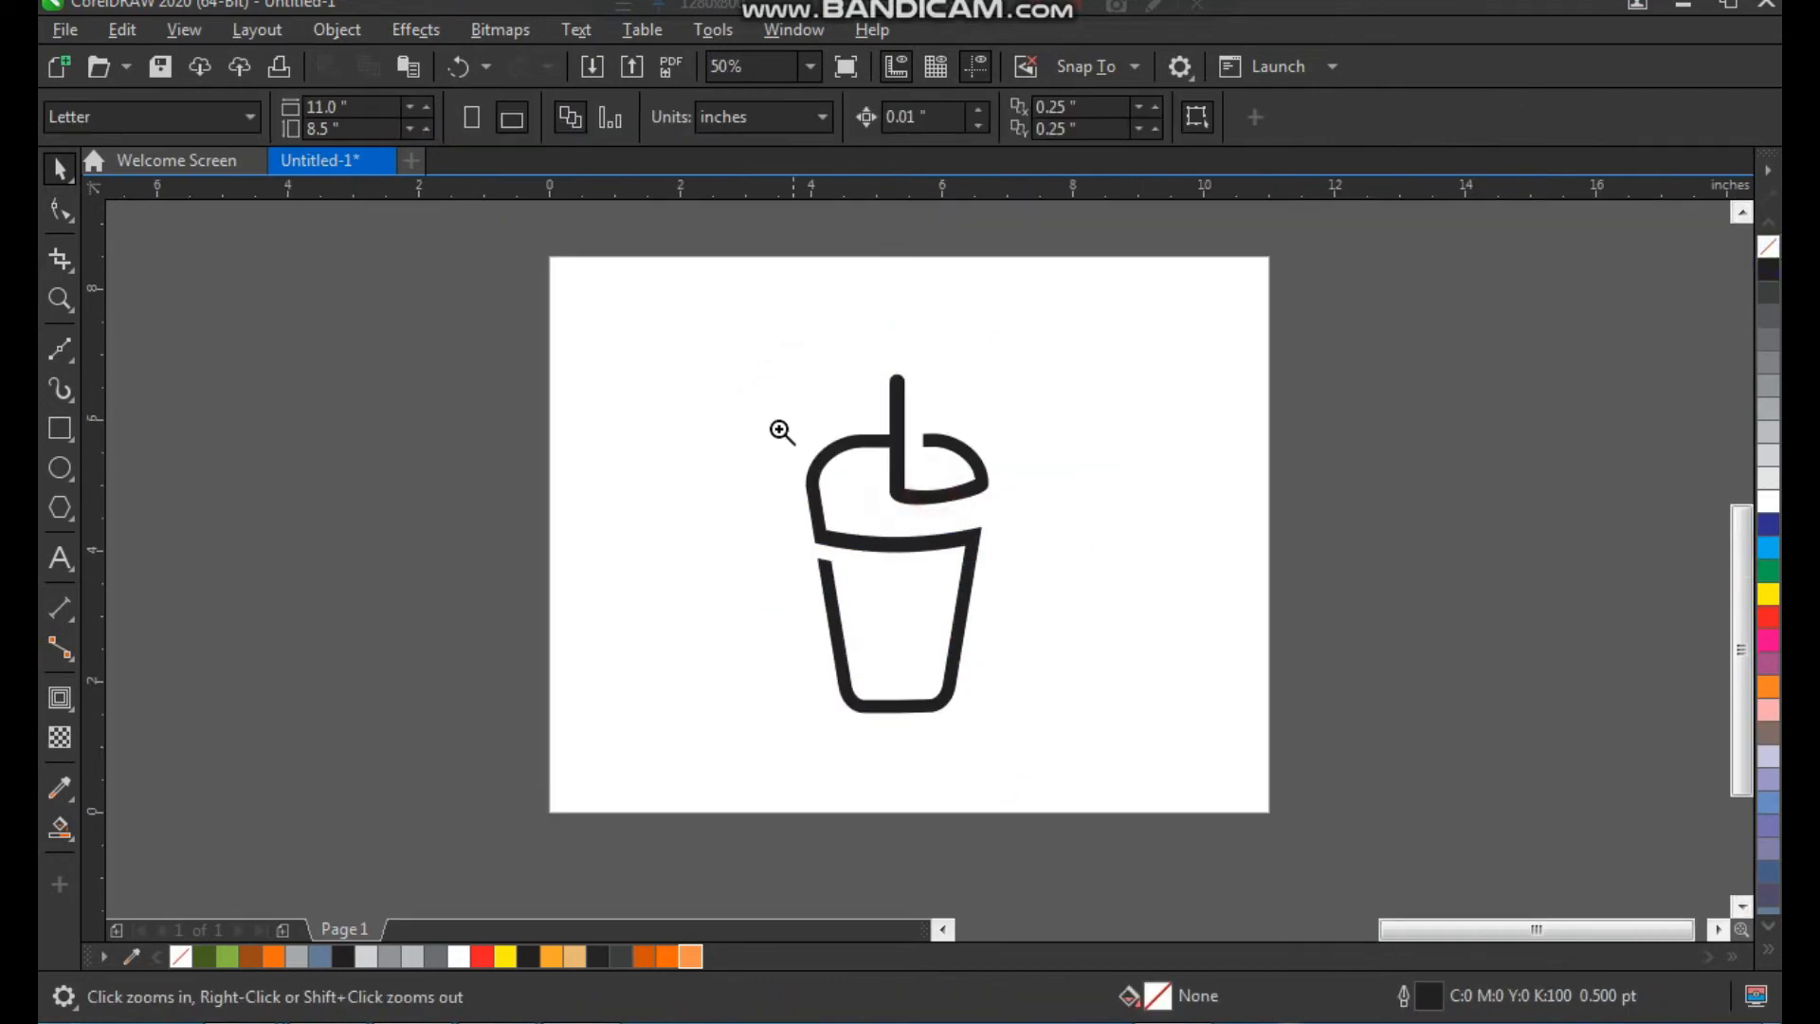
pyautogui.moveTo(780, 430); pyautogui.dragTo(1128, 742)
pyautogui.press('F2')
pyautogui.moveTo(1098, 458); pyautogui.dragTo(598, 843)
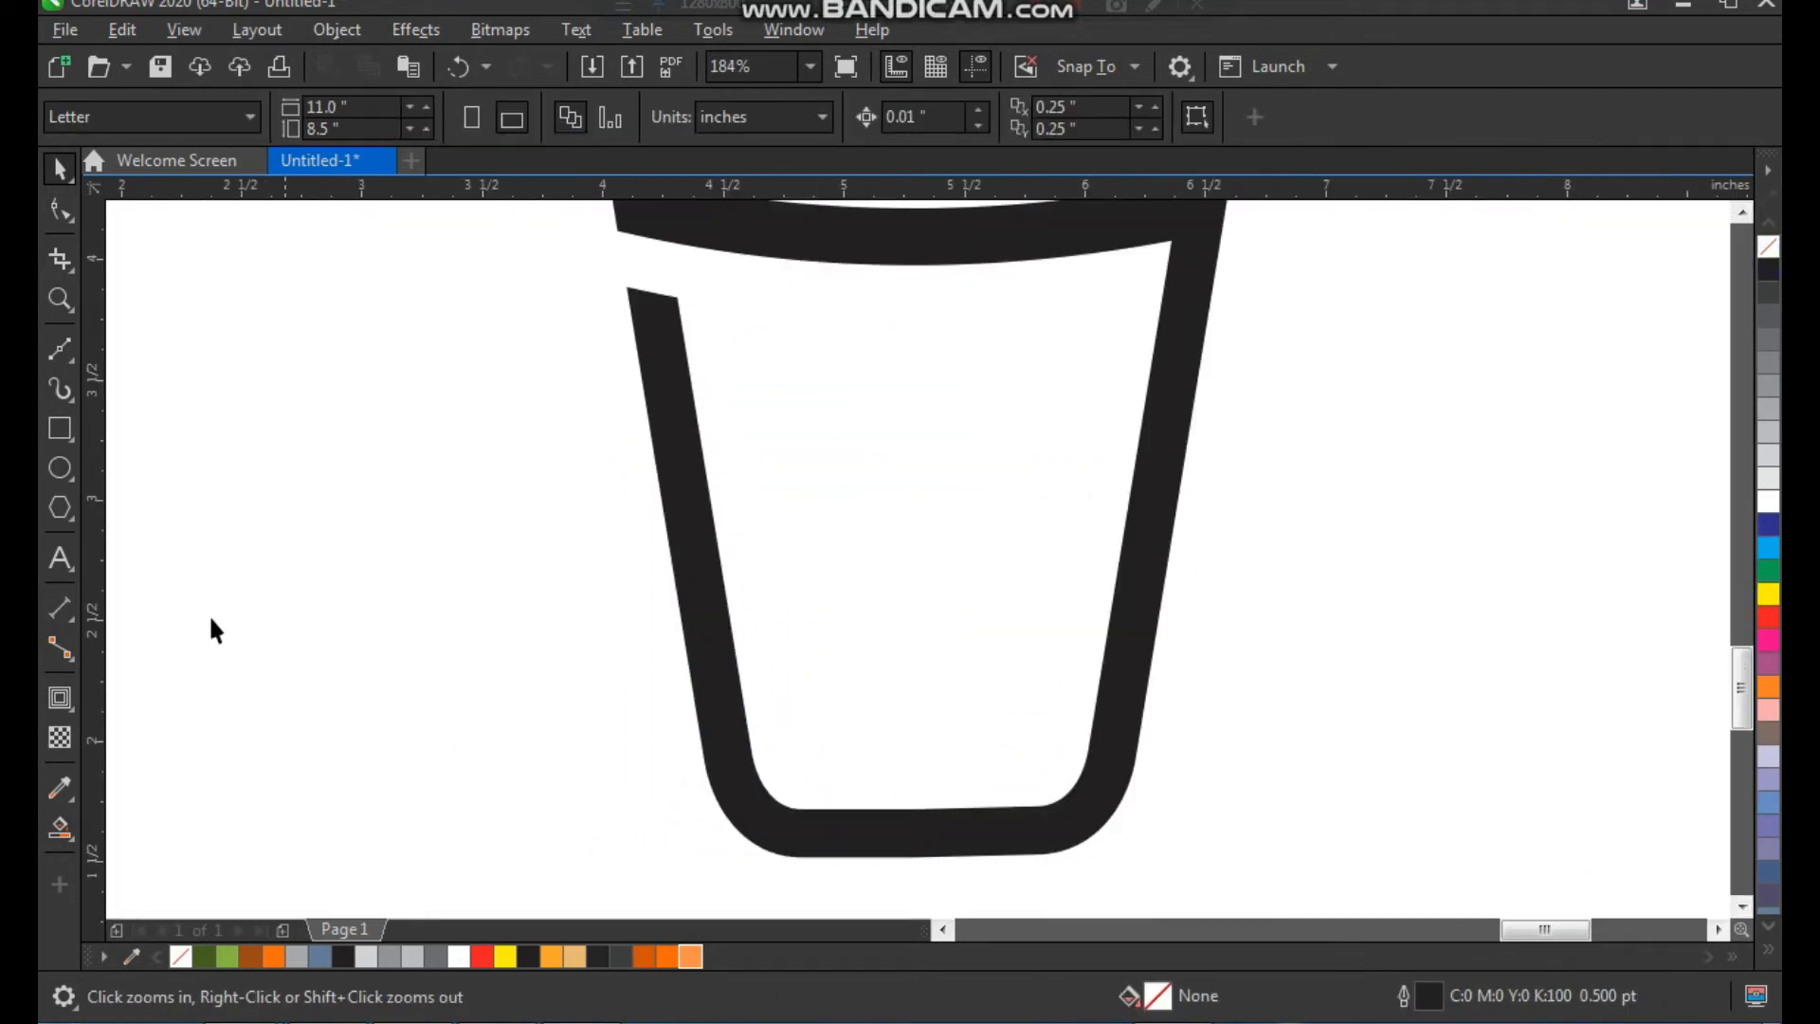
pyautogui.click(63, 432)
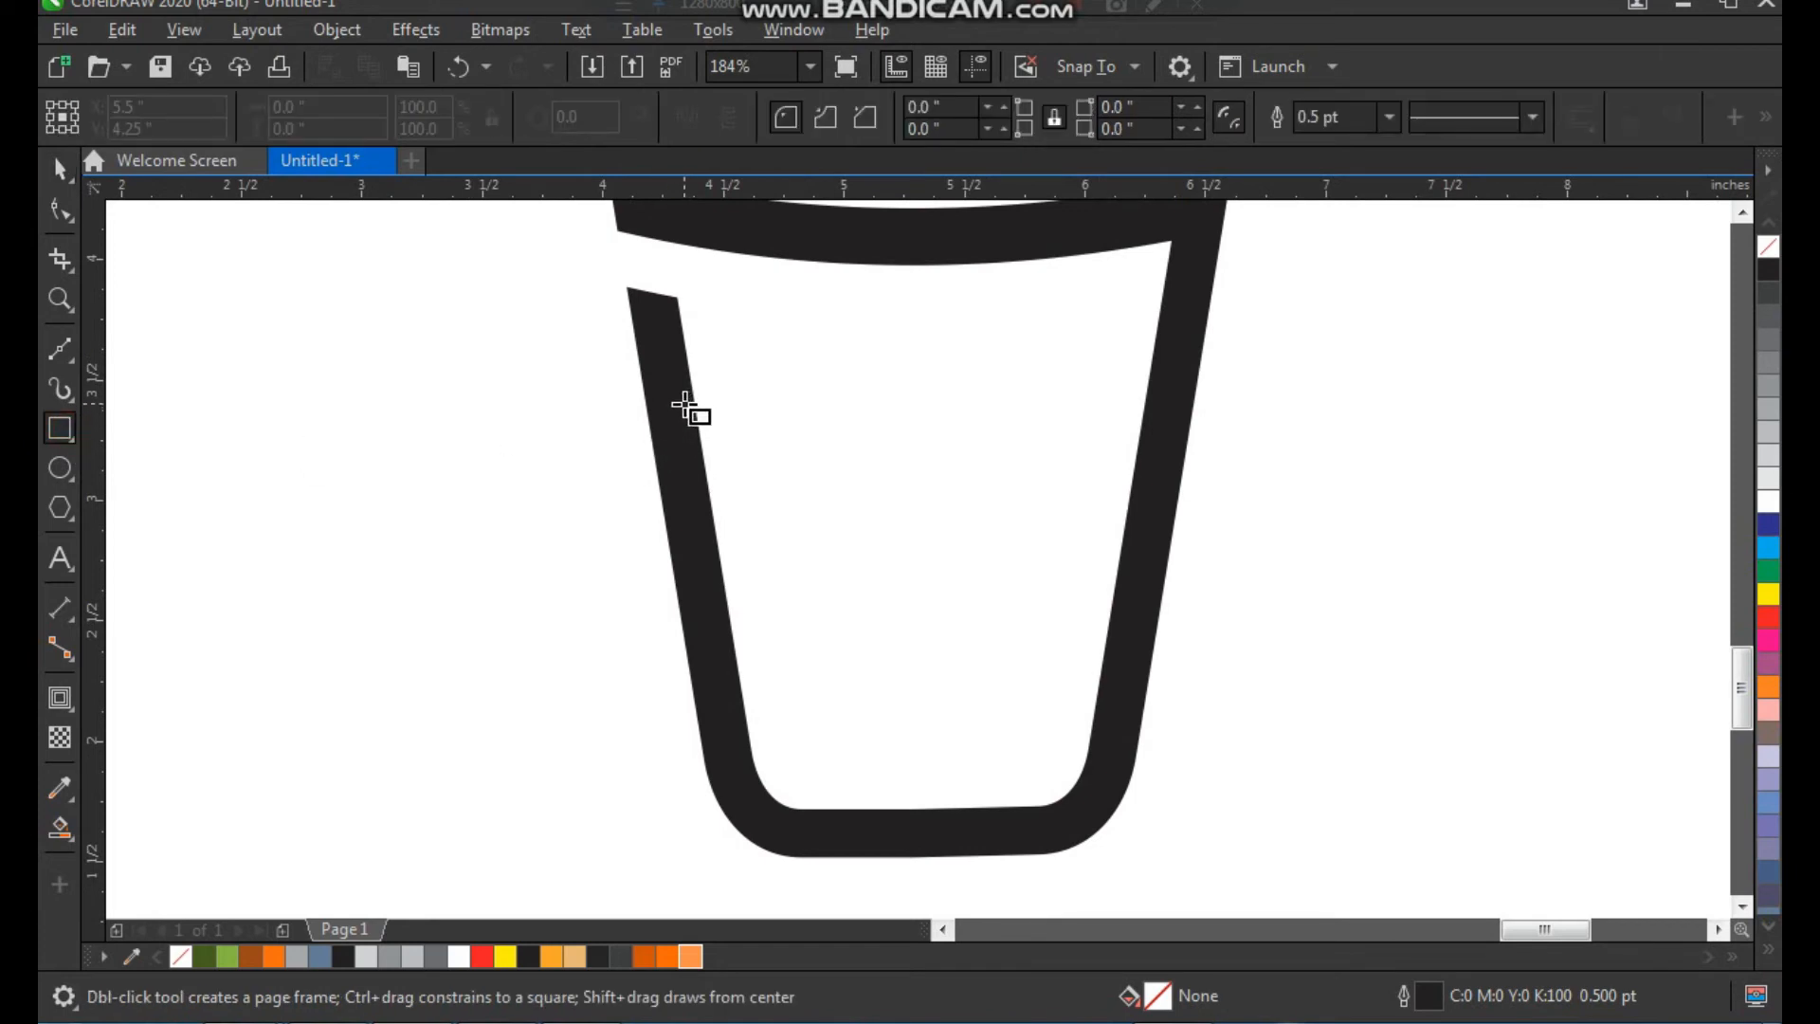
pyautogui.press('F2')
pyautogui.moveTo(671, 350); pyautogui.dragTo(1383, 920)
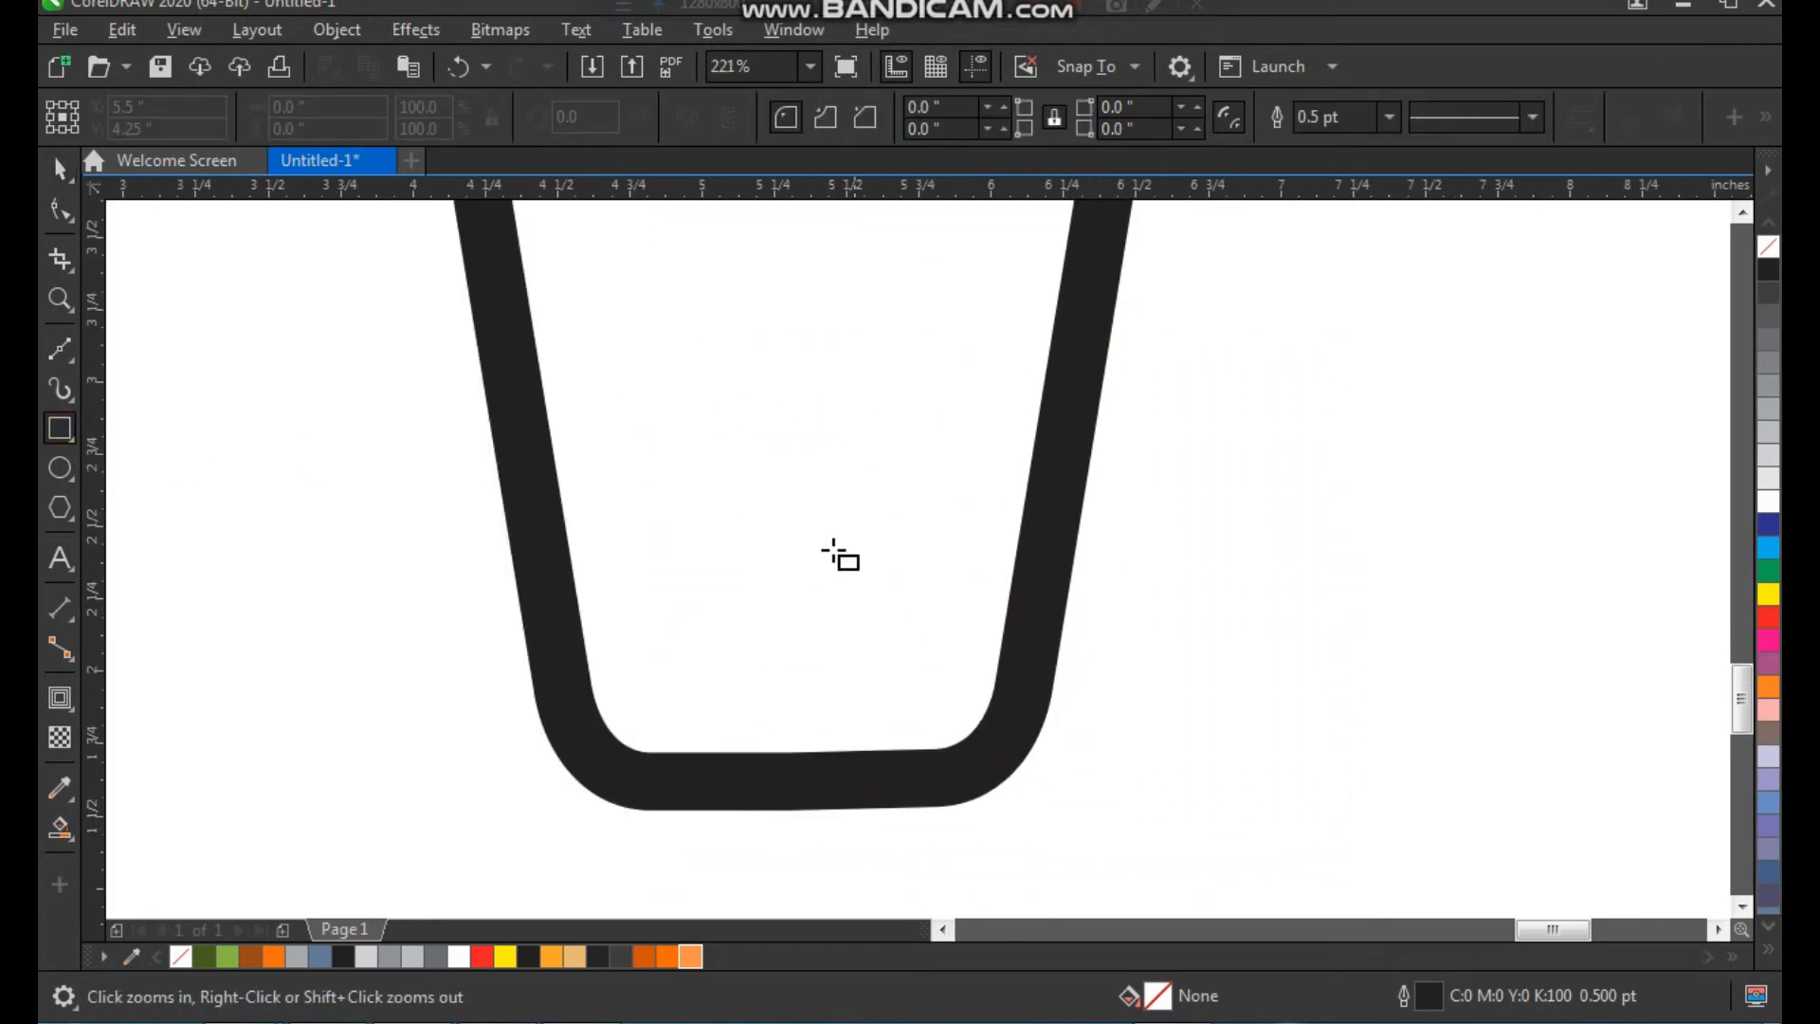
pyautogui.moveTo(520, 279); pyautogui.dragTo(678, 797)
pyautogui.press('space')
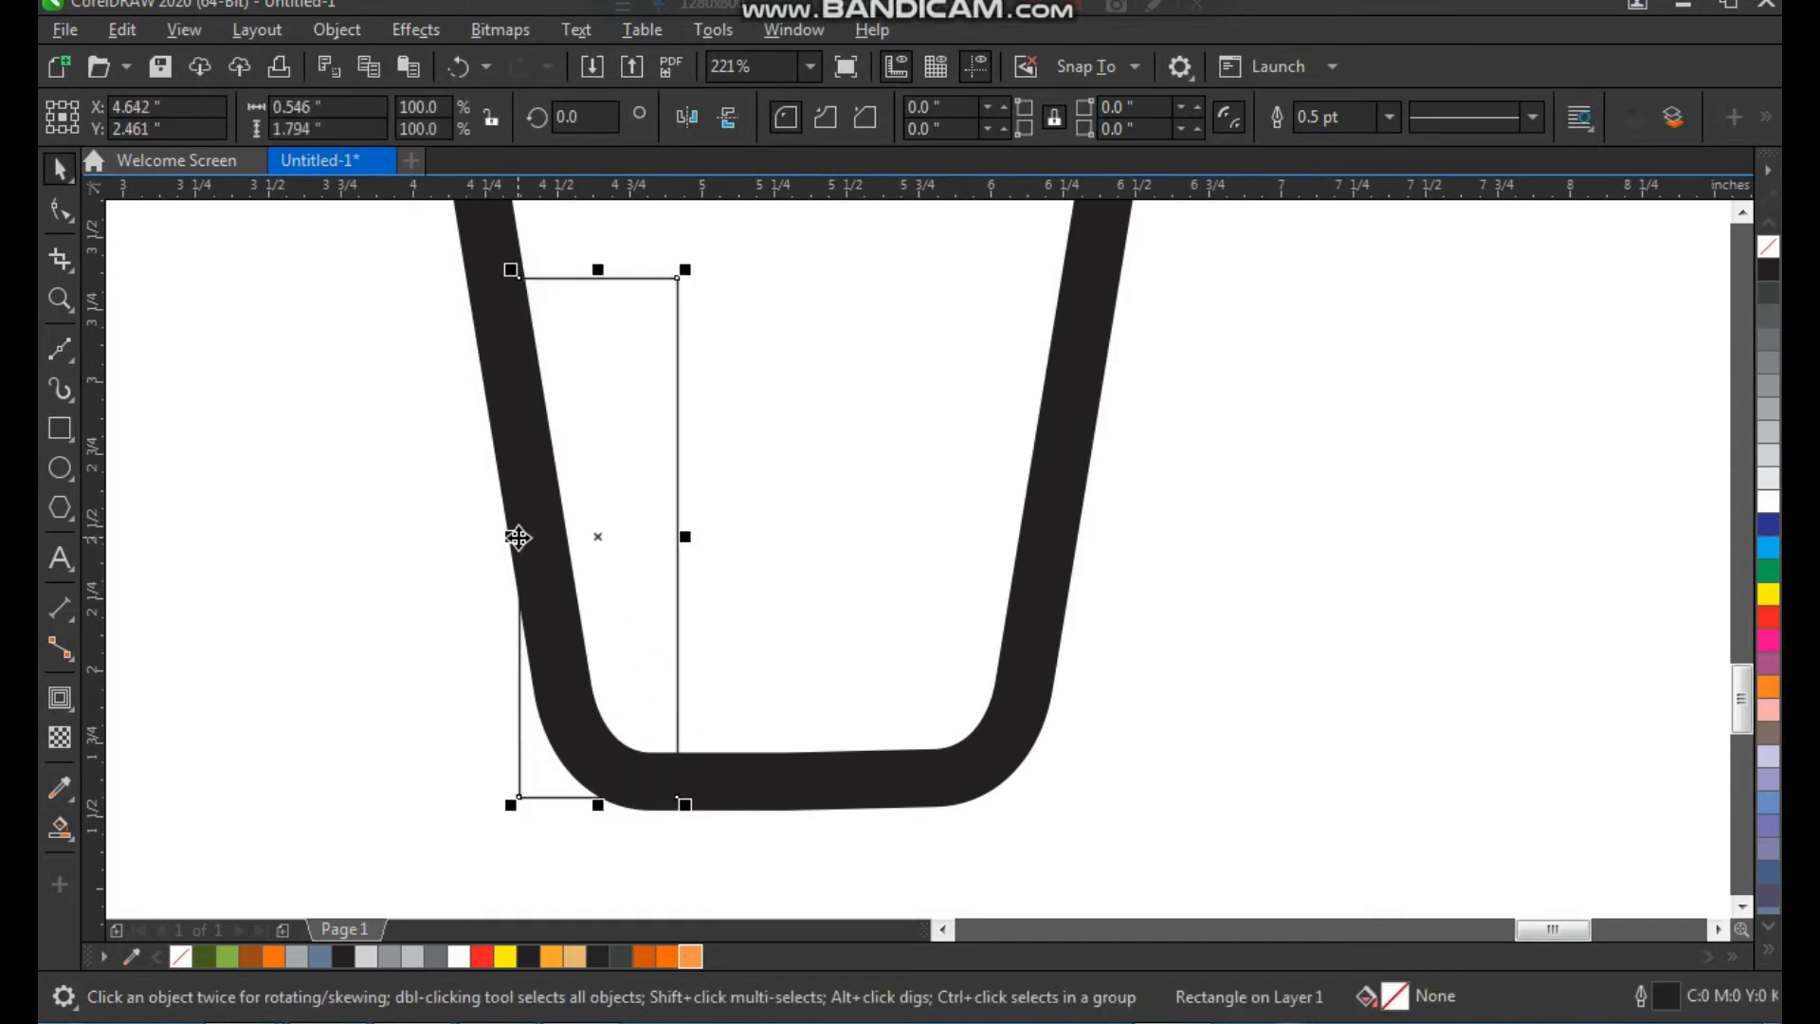
# Make two mirrored copies of the rectangle side by side to its right, spanning the inside of the cup
pyautogui.moveTo(509, 535); pyautogui.dragTo(707, 536)
pyautogui.rightClick(707, 536)
pyautogui.hotkey('ctrl', 'r')
pyautogui.click(1208, 478)
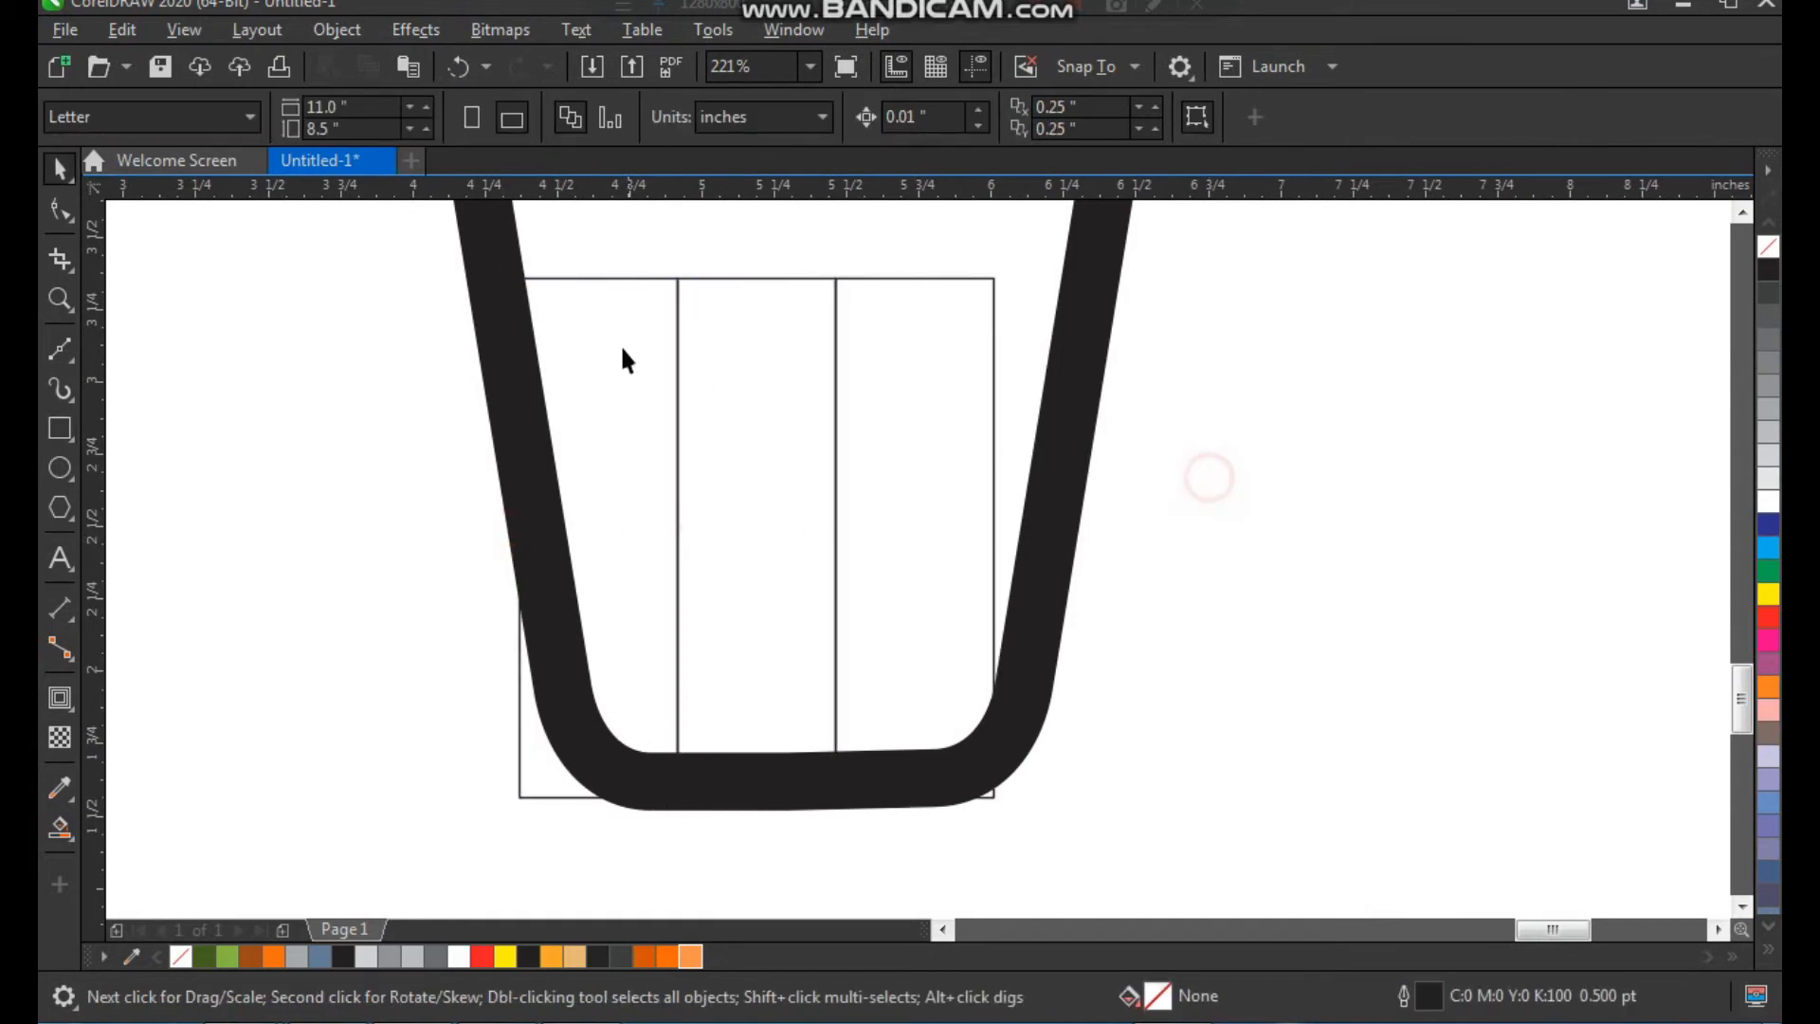
# Fill the three rectangles from left to right with dark orange (#D05202), orange and light orange (#FF9048), and group them
pyautogui.click(618, 348)
pyautogui.click(645, 957)
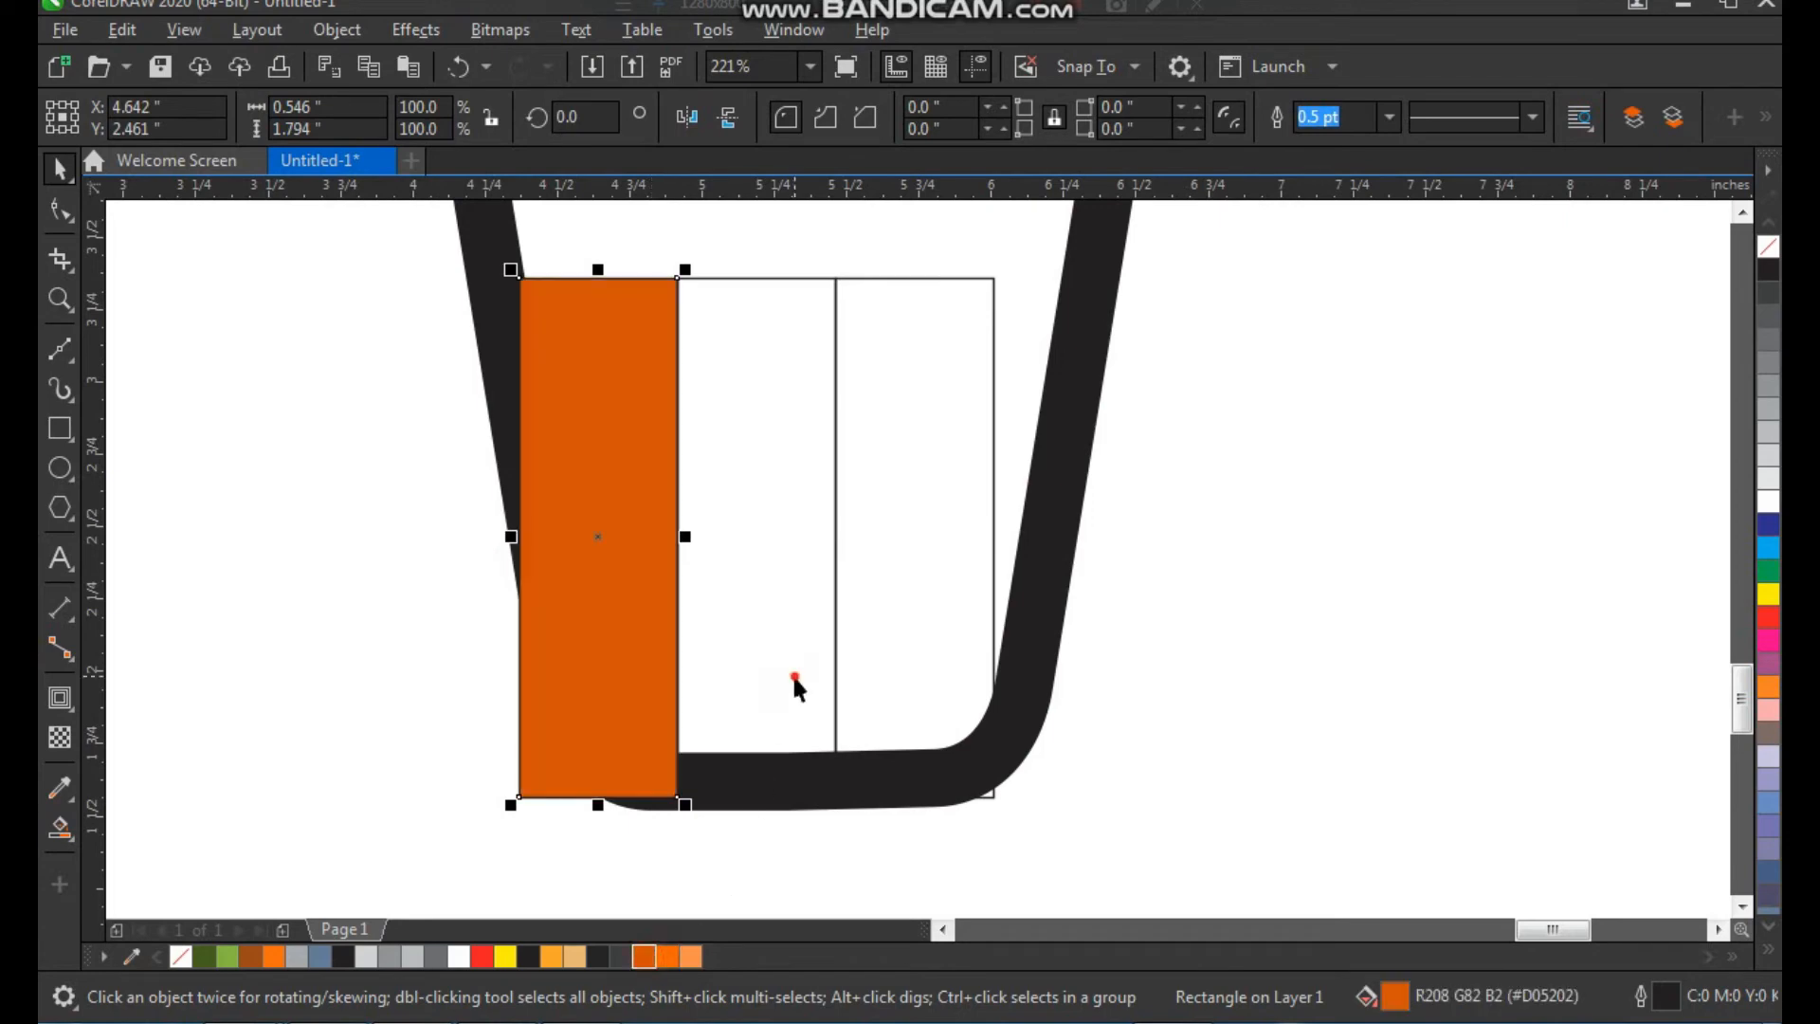
pyautogui.click(792, 673)
pyautogui.click(663, 957)
pyautogui.click(877, 617)
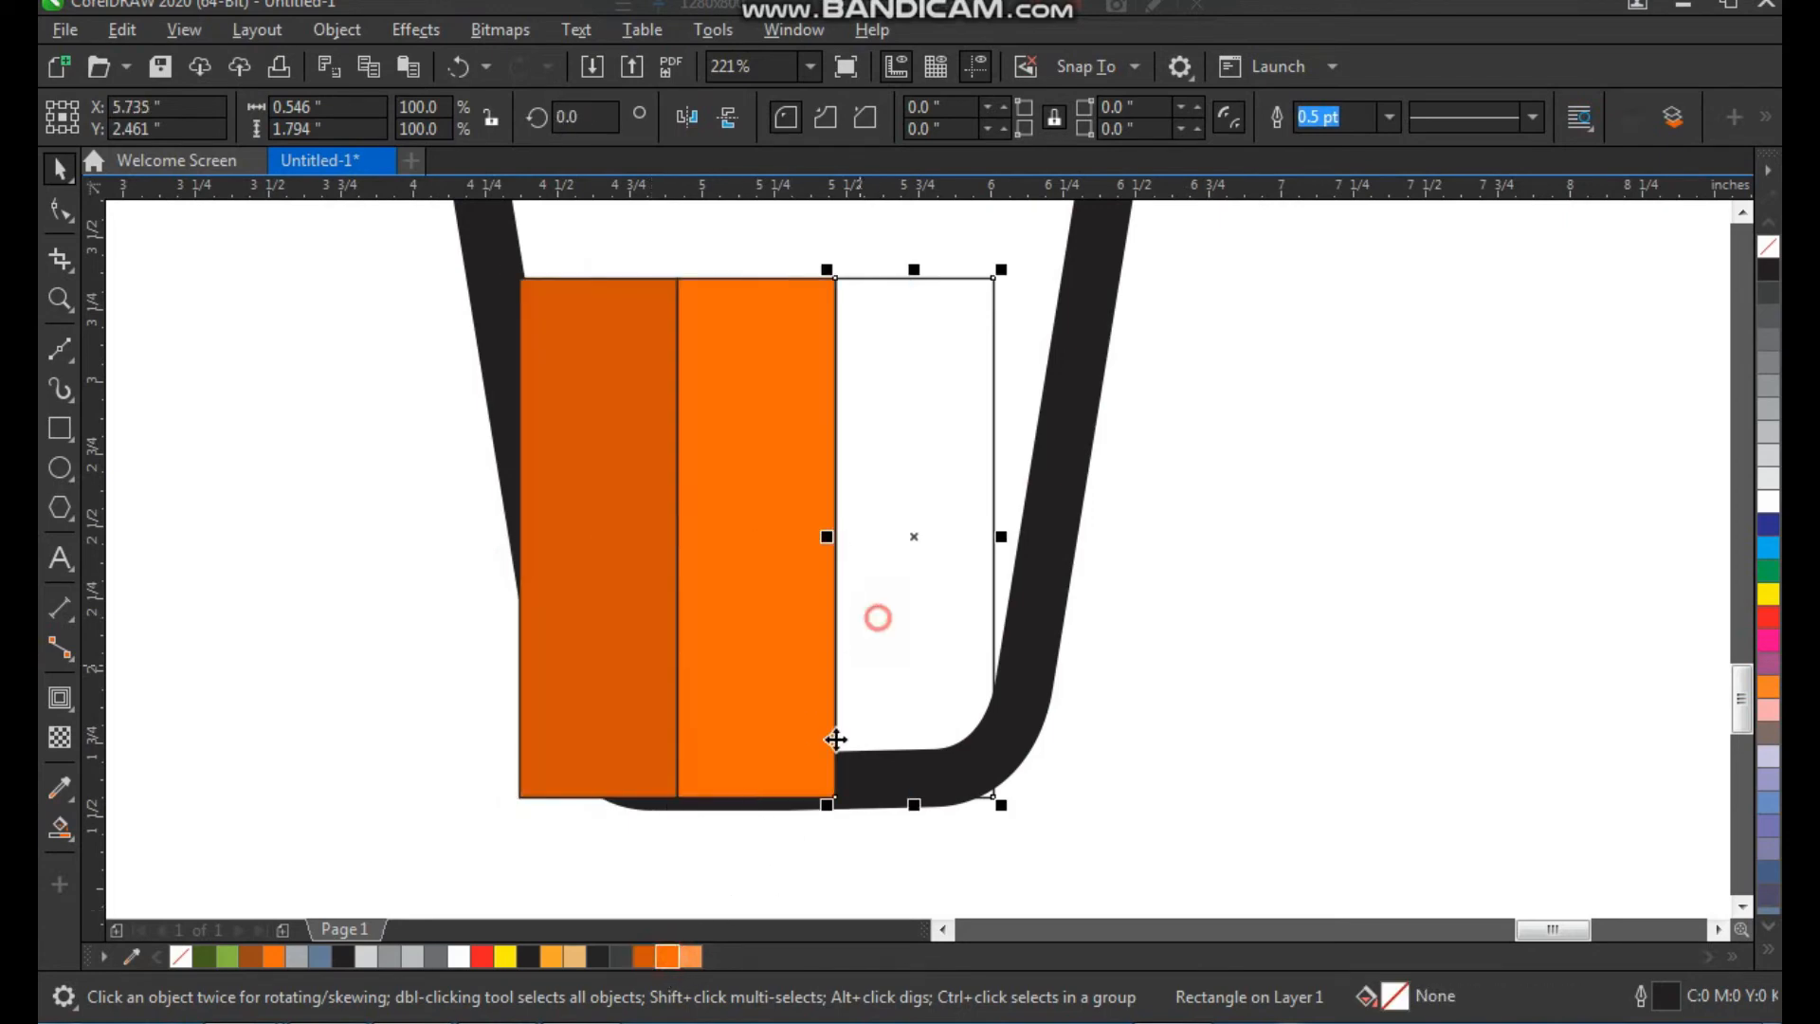
pyautogui.click(690, 957)
pyautogui.keyDown('shift'); pyautogui.click(777, 669); pyautogui.keyUp('shift')
pyautogui.keyDown('shift'); pyautogui.click(621, 666); pyautogui.keyUp('shift')
pyautogui.hotkey('ctrl', 'g')
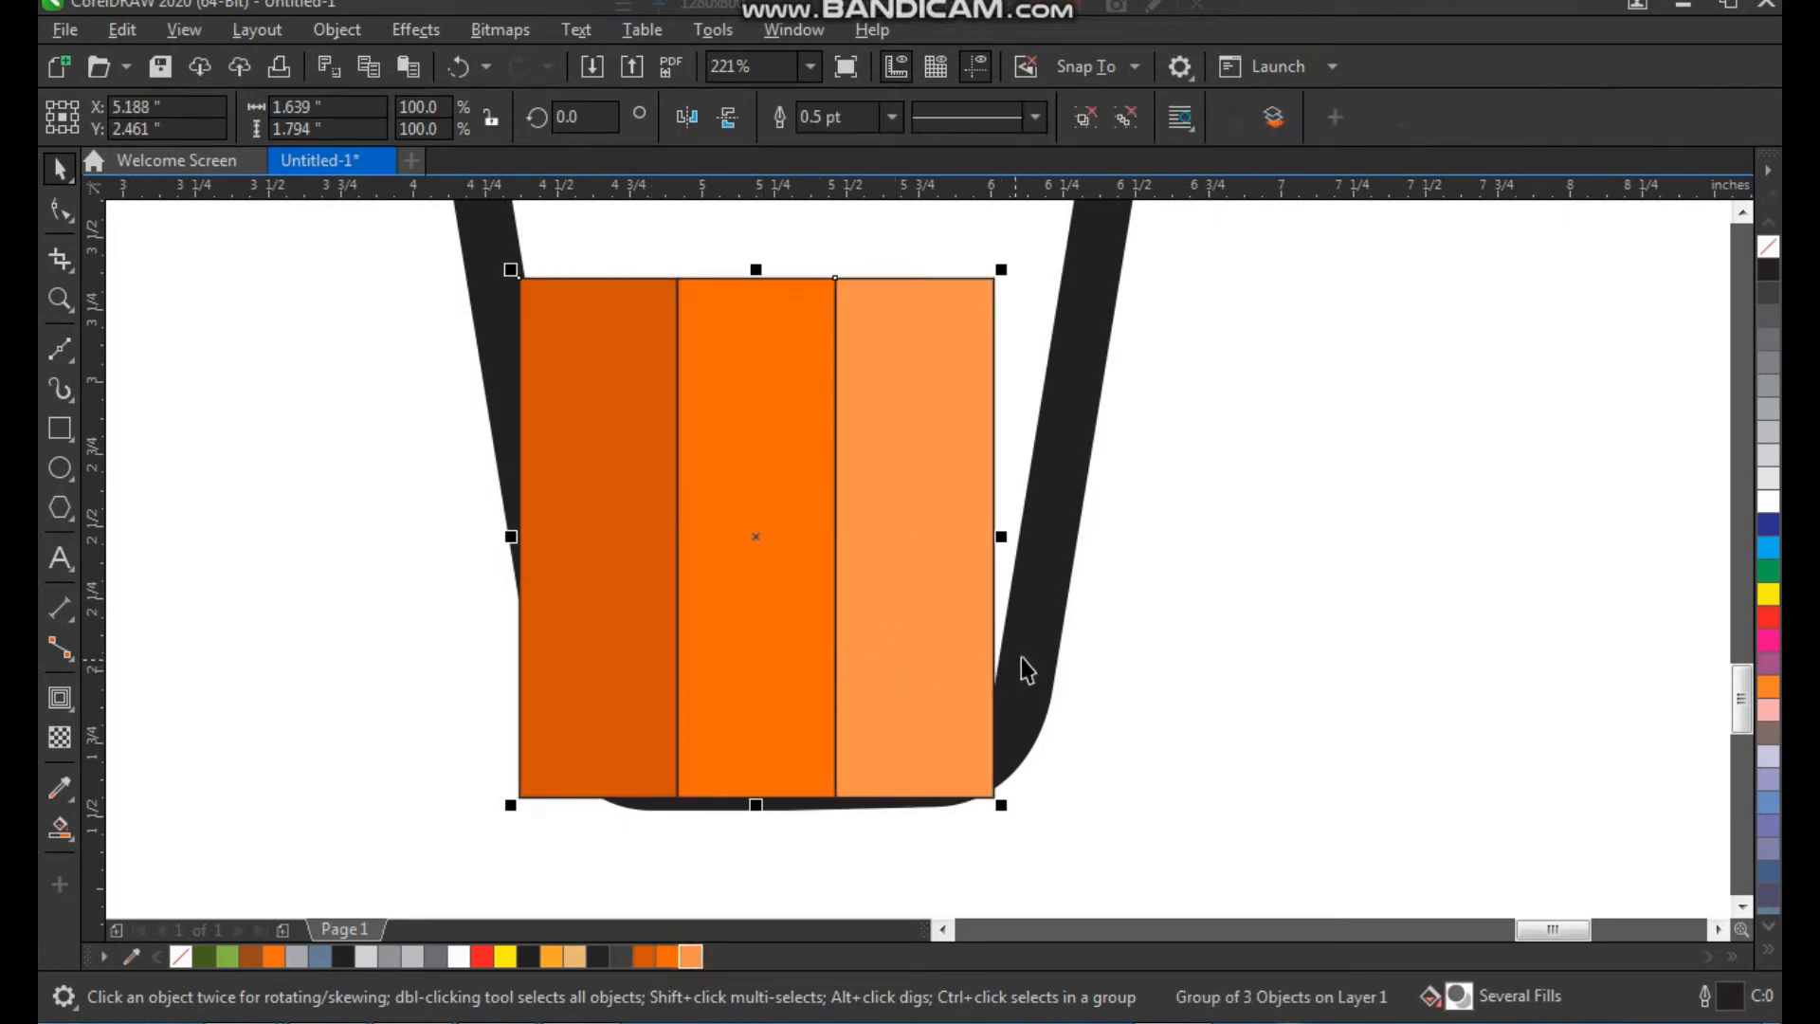
# Centre the striped group horizontally on the cup and shift it slightly up
pyautogui.keyDown('shift'); pyautogui.click(1021, 658); pyautogui.keyUp('shift')
pyautogui.press('c')
pyautogui.click(1173, 623)
pyautogui.moveTo(948, 687)
pyautogui.mouseDown()
pyautogui.moveTo(948, 637)
pyautogui.moveTo(946, 675)
pyautogui.mouseUp()
pyautogui.click(1151, 629)
# Widen the striped group symmetrically to about 1.96 inches so it overlaps both side walls of the cup
pyautogui.scroll(-2, 711, 640)
pyautogui.press('F2')
pyautogui.moveTo(583, 354); pyautogui.dragTo(979, 799)
pyautogui.click(1090, 544)
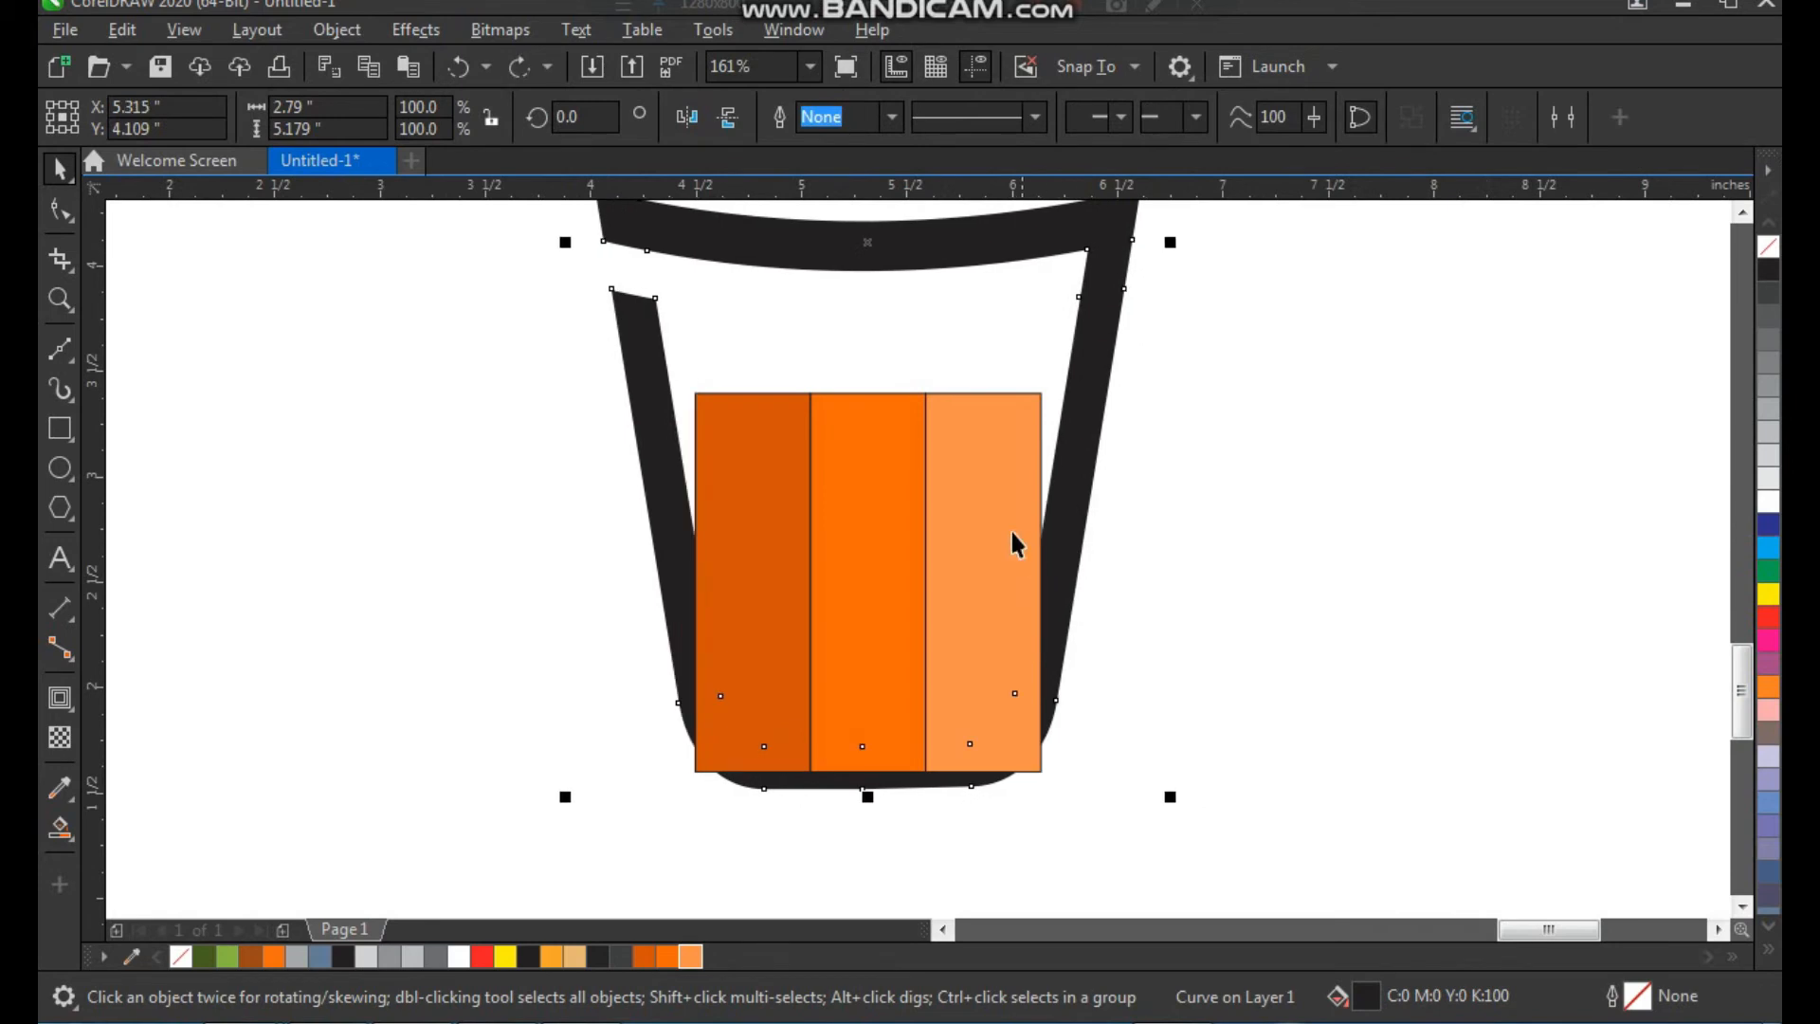
pyautogui.click(987, 503)
pyautogui.moveTo(1050, 580); pyautogui.dragTo(1090, 588)
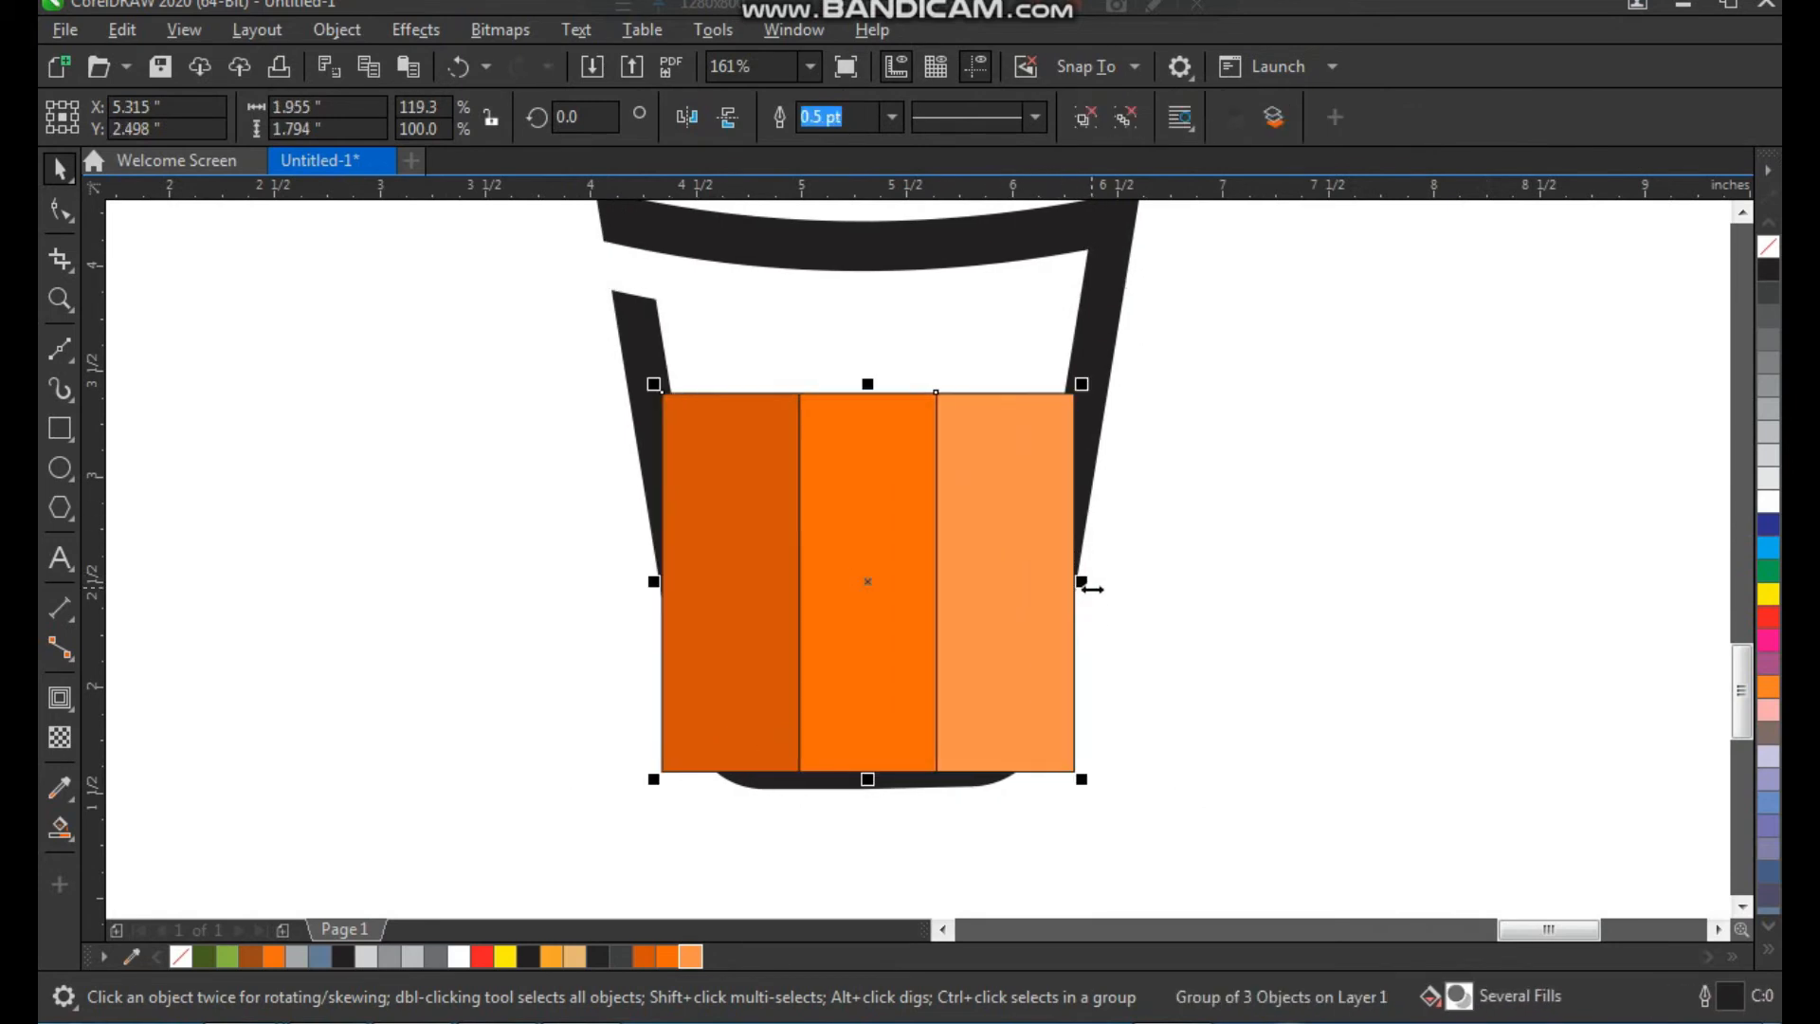
pyautogui.click(1152, 653)
# Trim the striped group with the black cup shape
pyautogui.click(1078, 455)
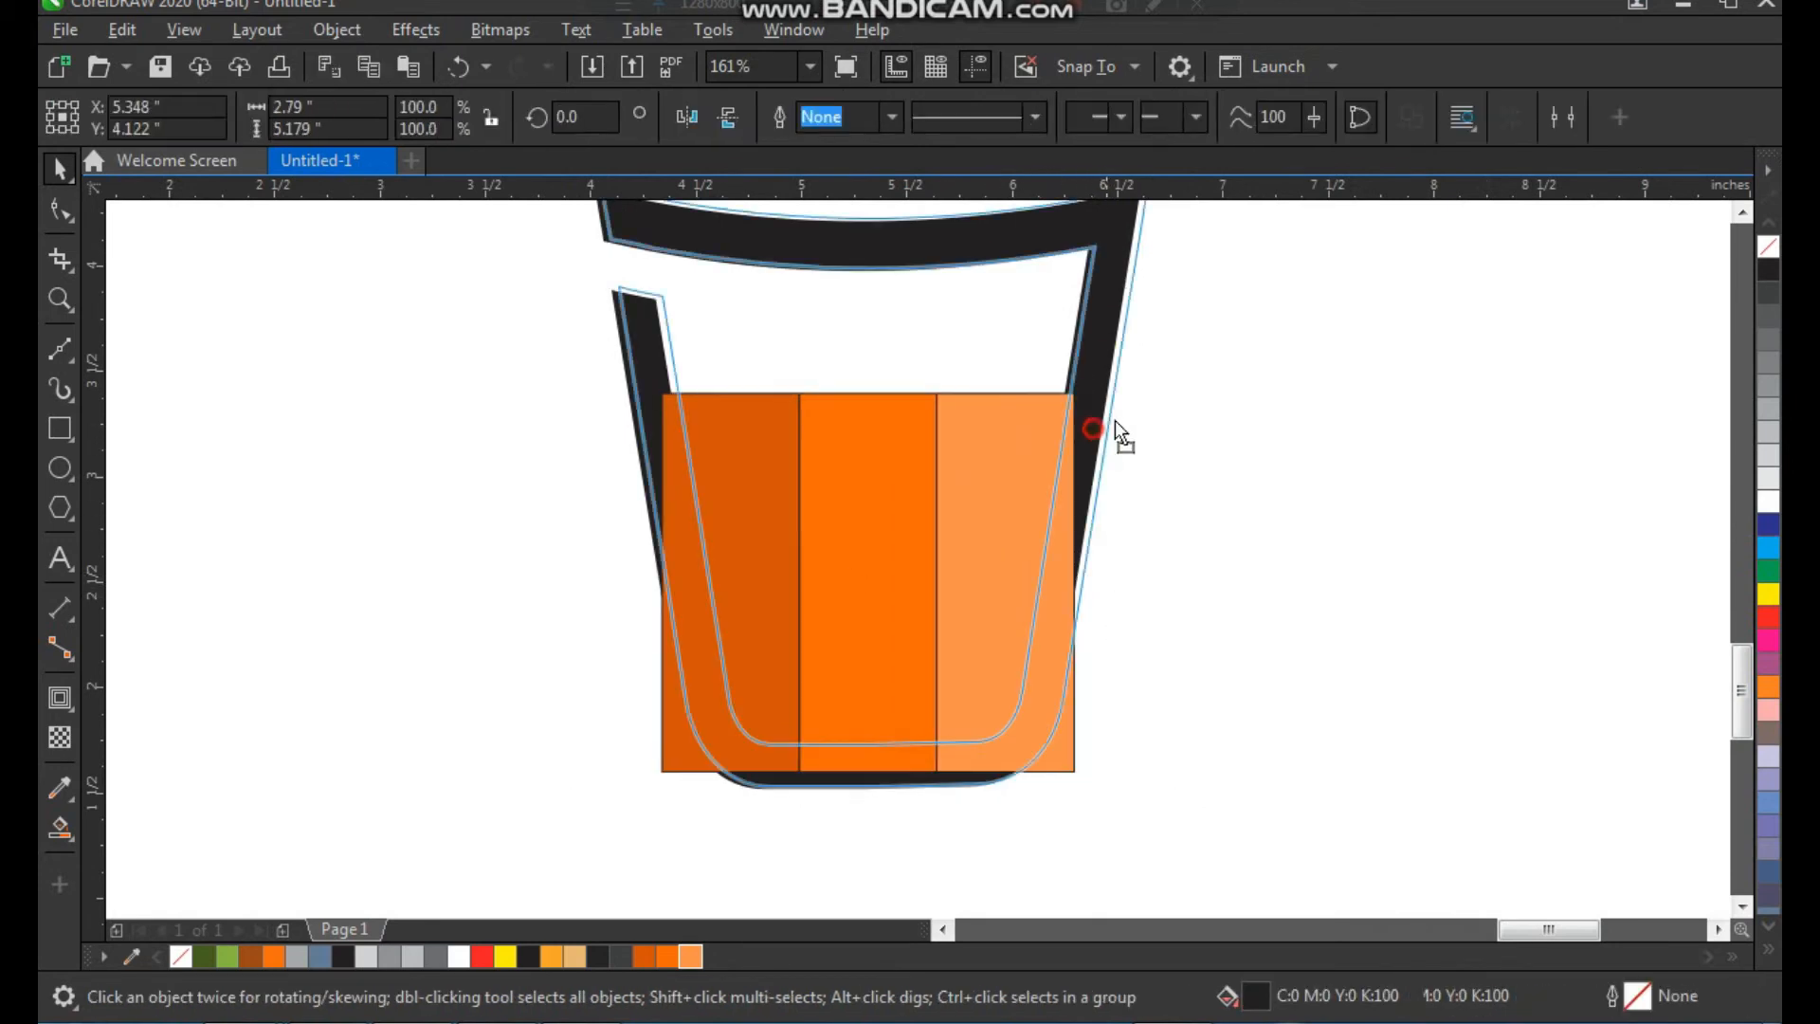
pyautogui.keyDown('shift'); pyautogui.click(1006, 485); pyautogui.keyUp('shift')
pyautogui.click(875, 116)
pyautogui.click(1281, 452)
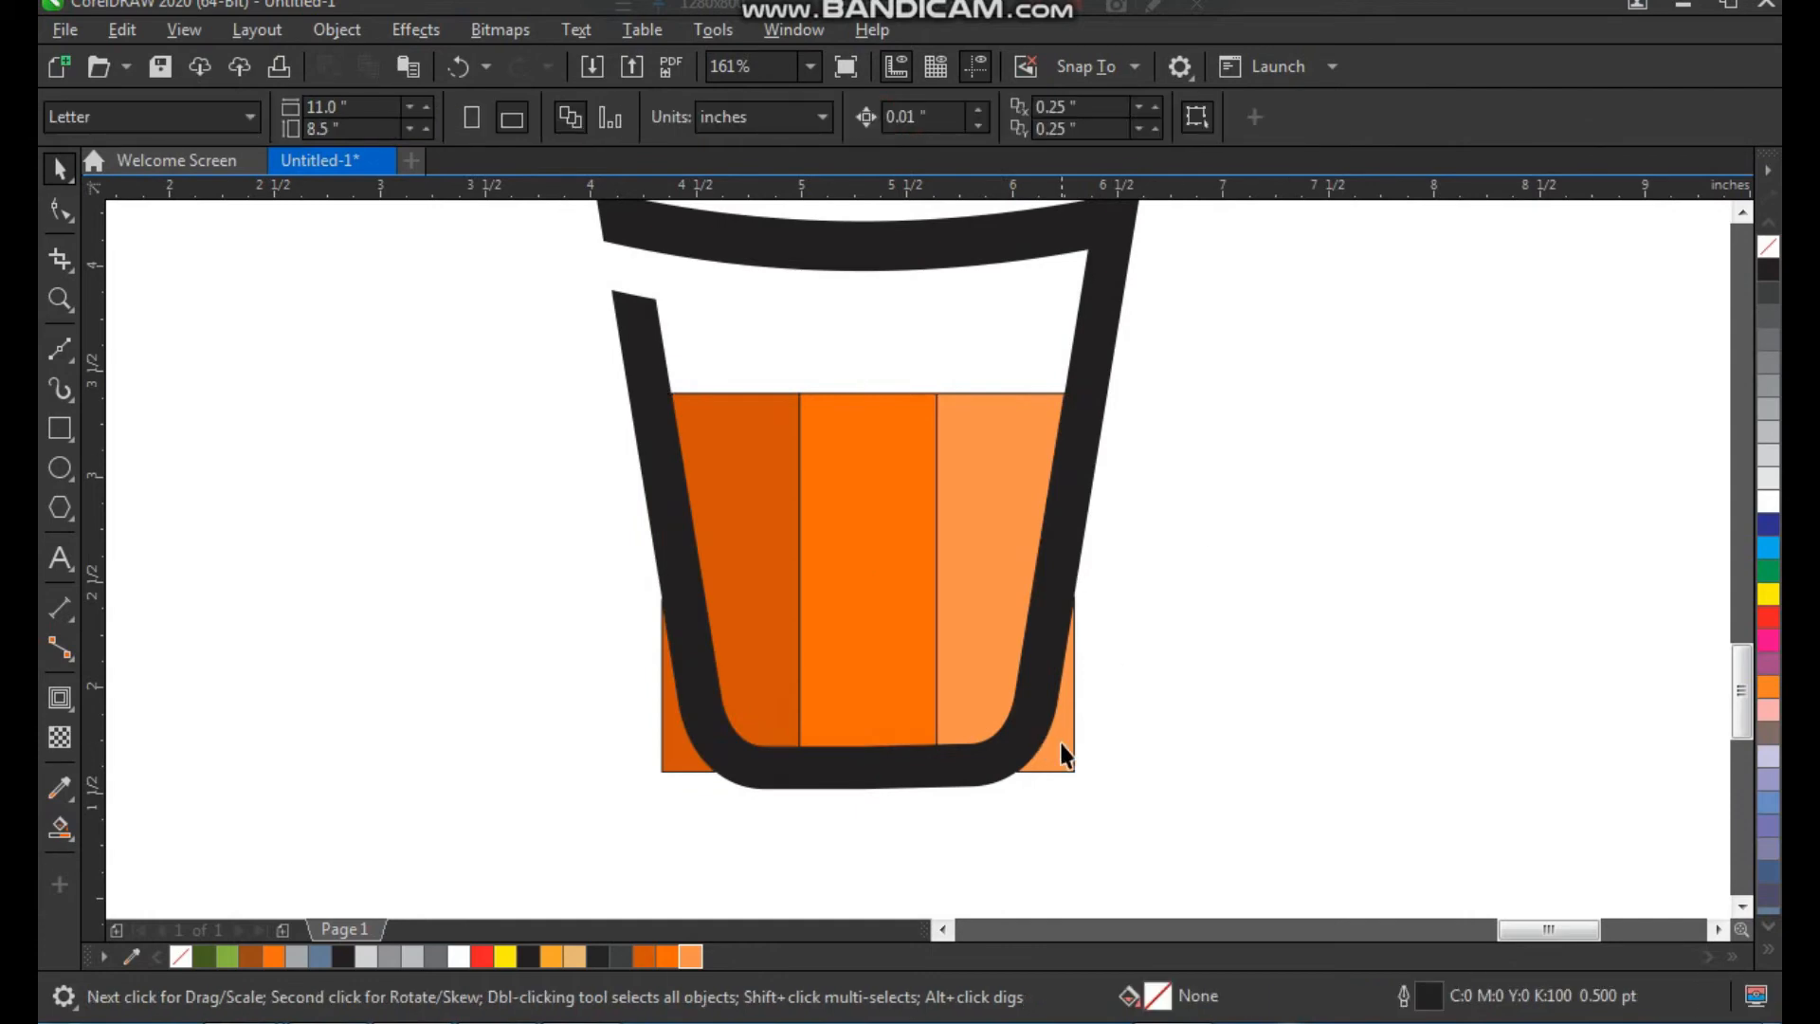
# Ungroup the striped fill and break the light-orange and dark-orange outer stripes apart into separate curves
pyautogui.moveTo(1062, 741); pyautogui.dragTo(1111, 756)
pyautogui.hotkey('ctrl', 'z')
pyautogui.hotkey('ctrl', 'u')
pyautogui.click(1140, 743)
pyautogui.click(1069, 762)
pyautogui.click(336, 30)
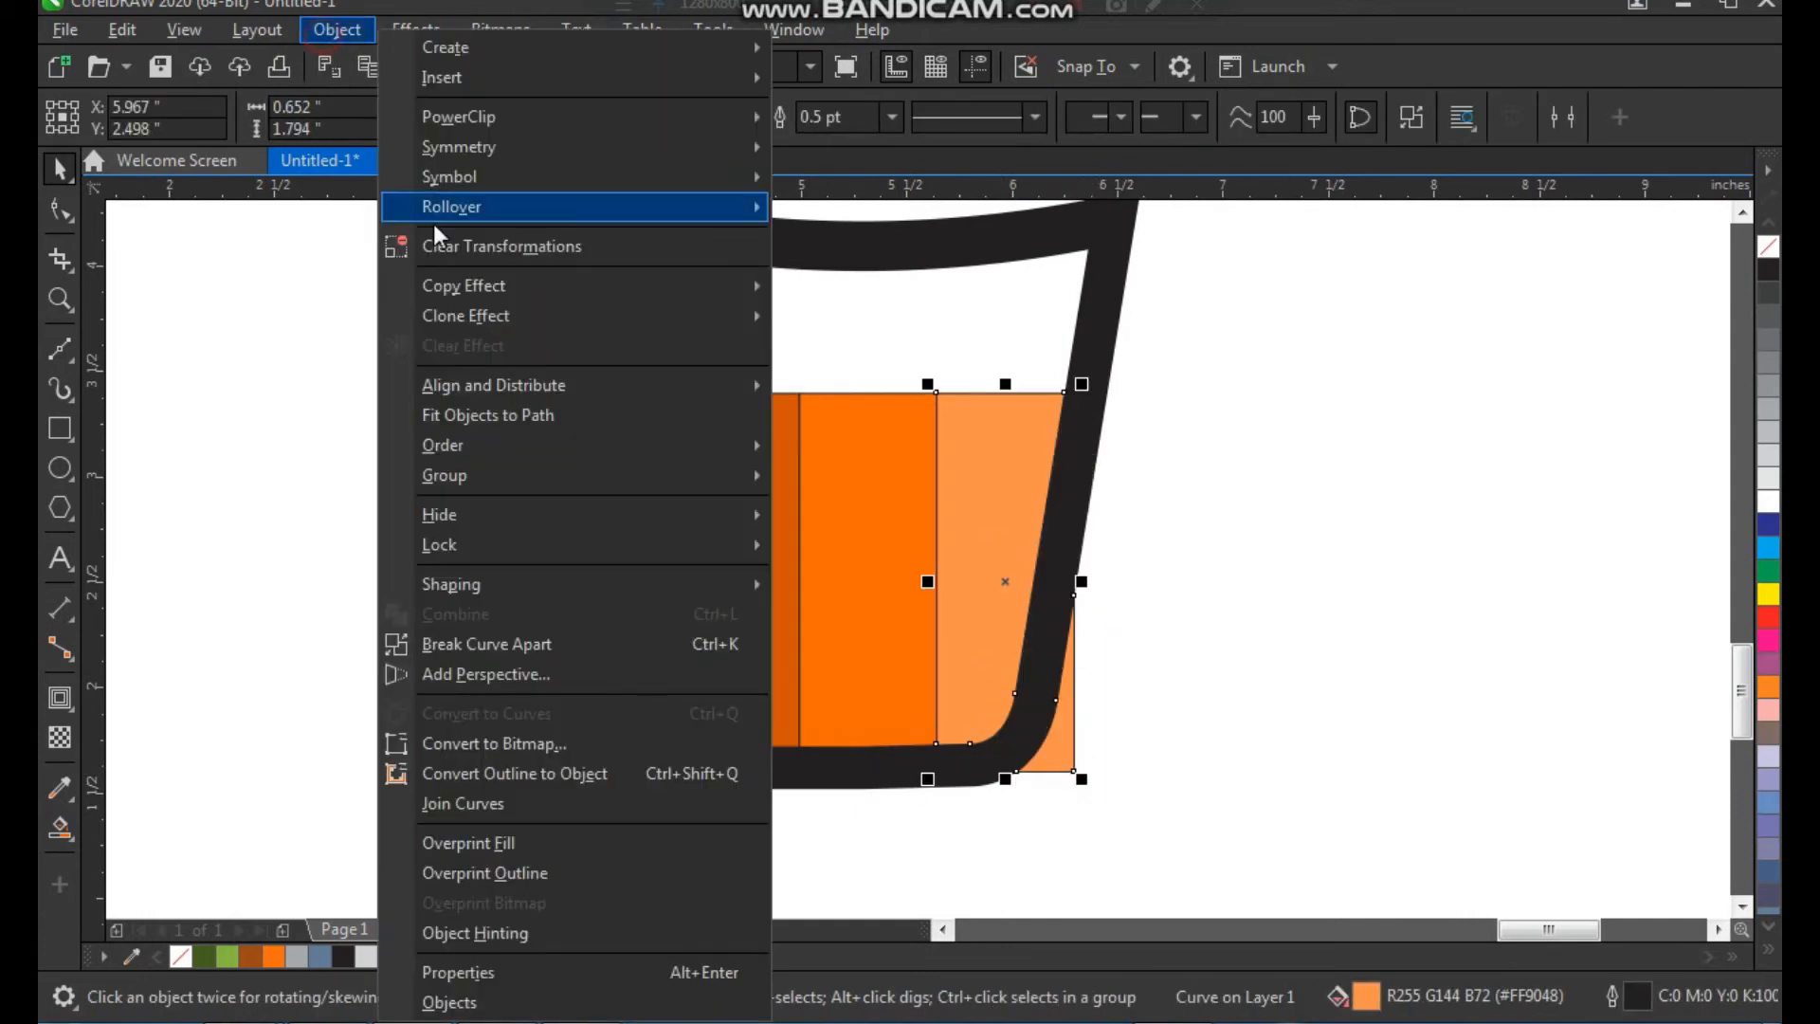
pyautogui.click(591, 635)
pyautogui.click(443, 616)
pyautogui.click(656, 758)
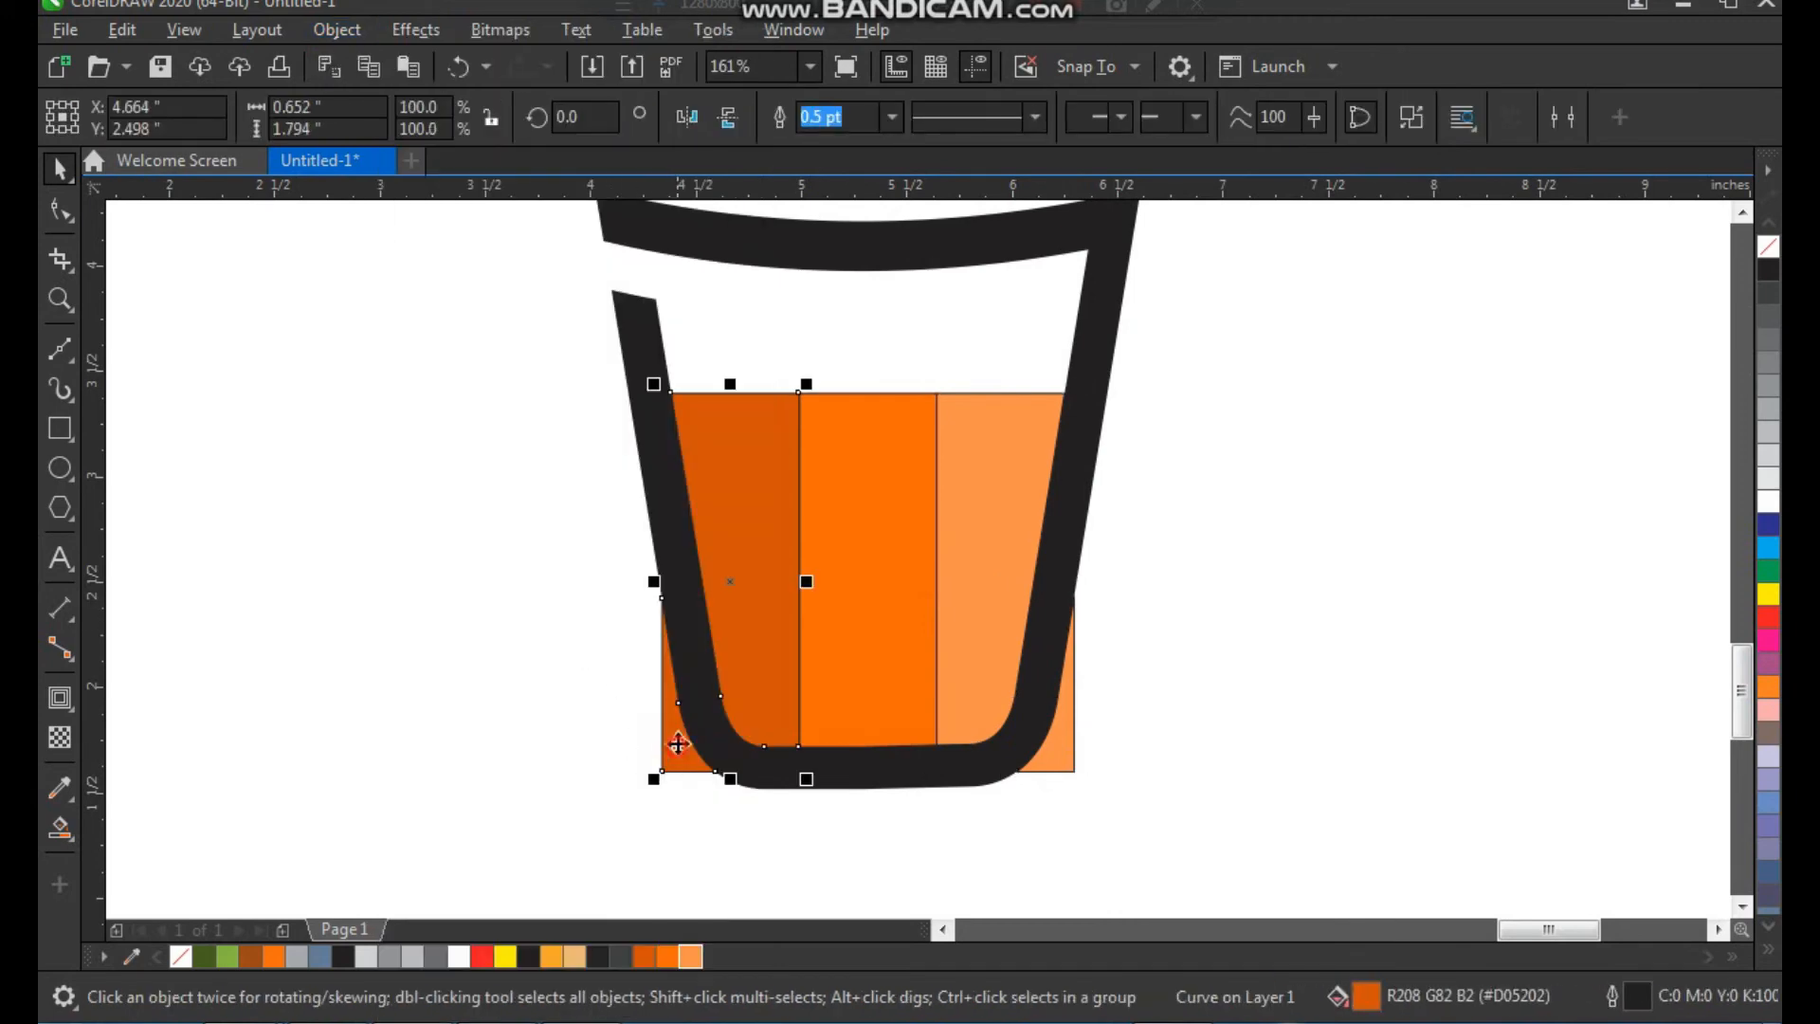
pyautogui.click(336, 30)
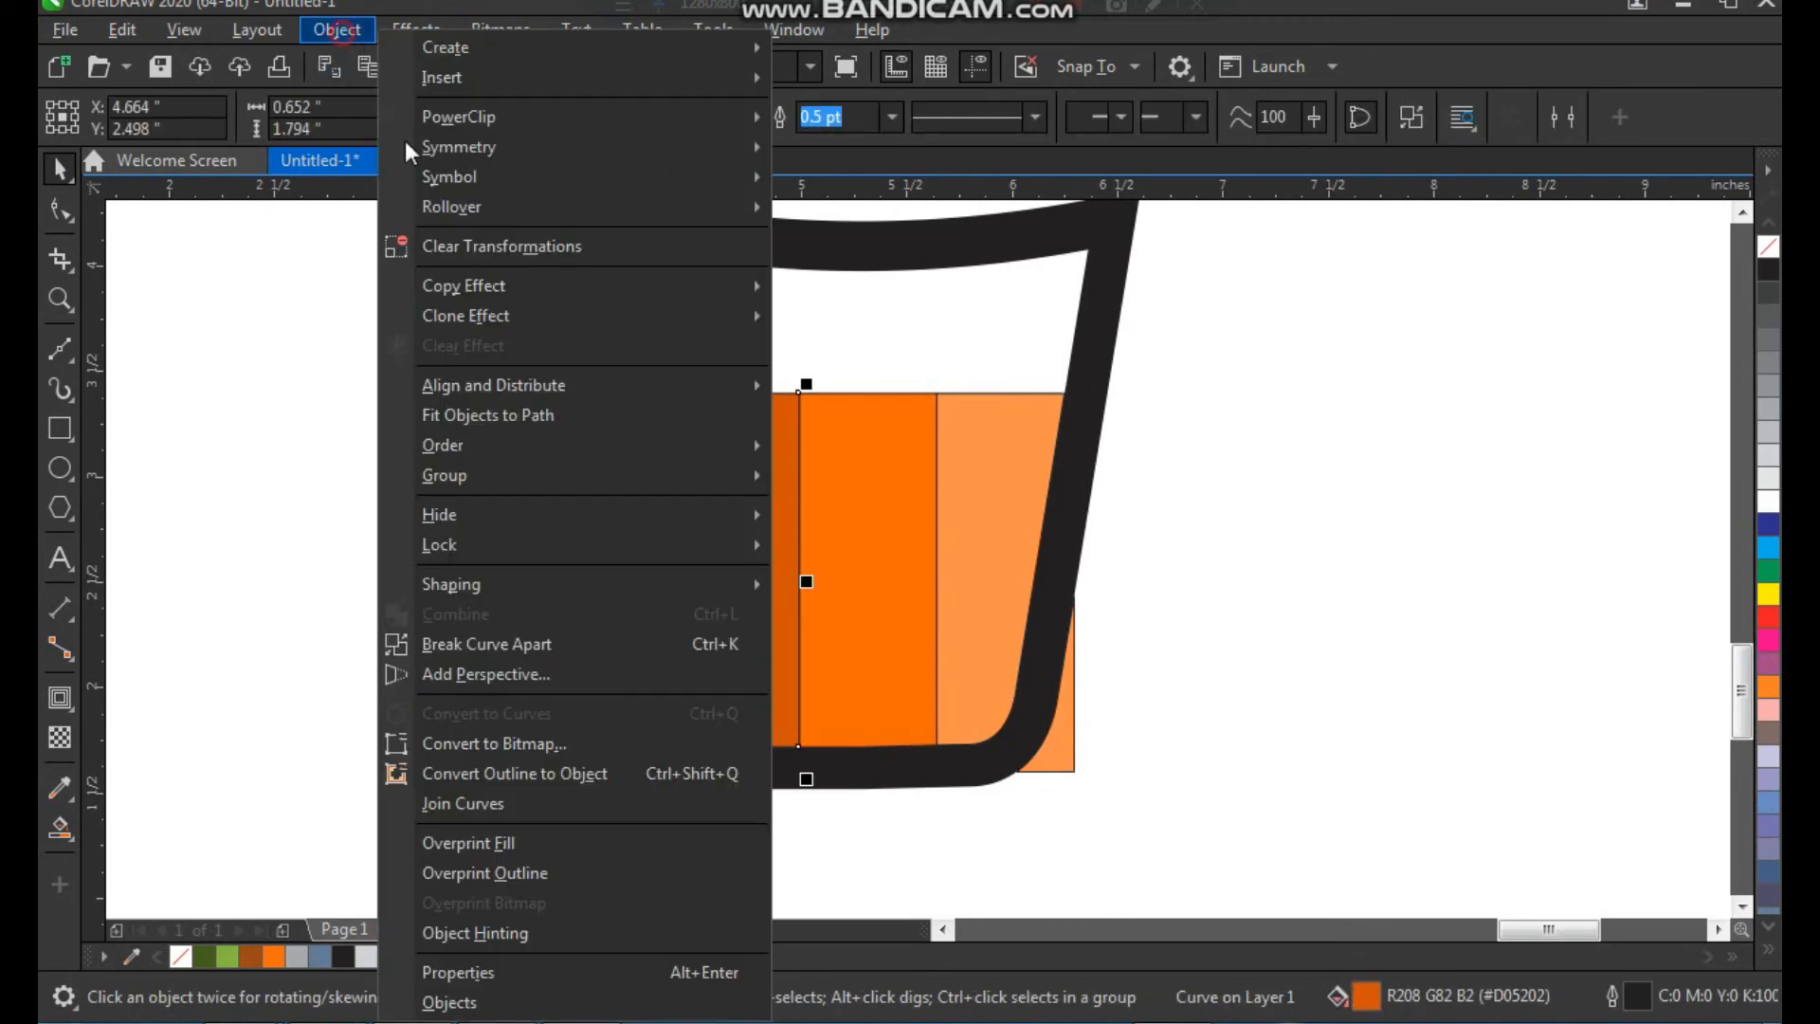
pyautogui.click(629, 652)
# Delete the leftover dark-orange and light-orange pieces lying outside the cup's lower walls
pyautogui.click(674, 756)
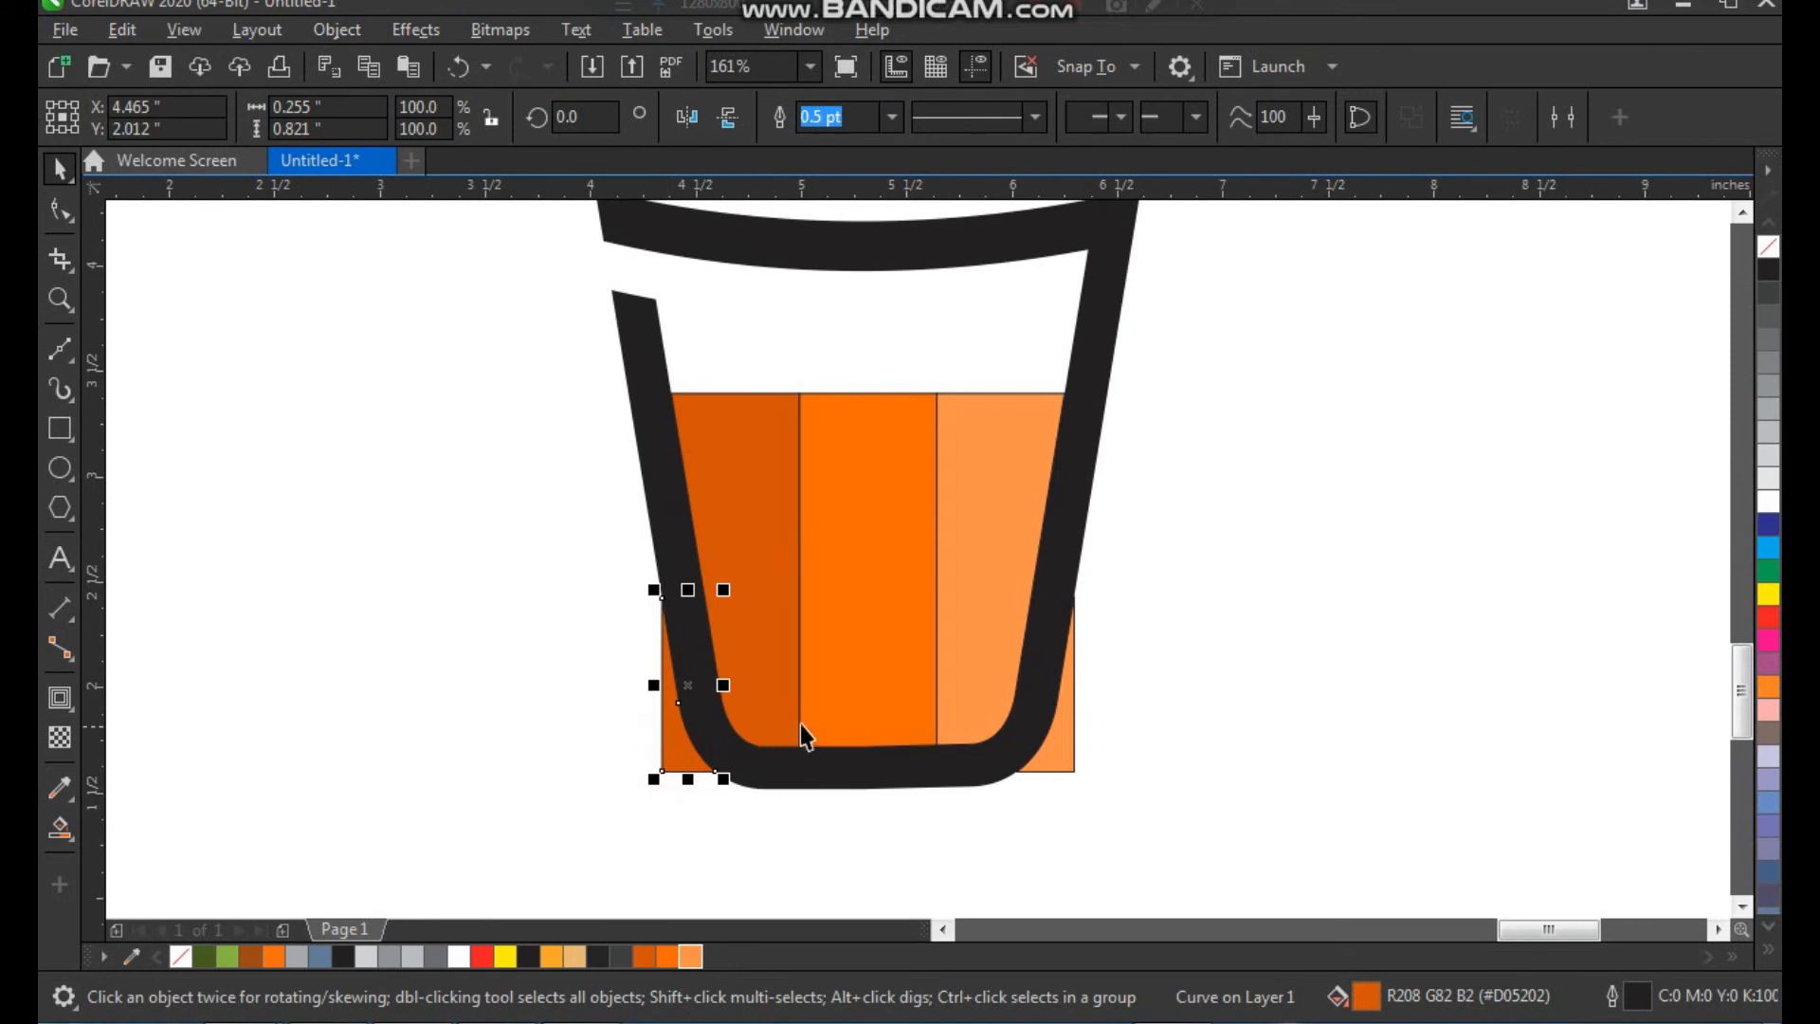
pyautogui.press('Delete')
pyautogui.click(1048, 730)
pyautogui.press('Delete')
# Remove the outlines from the three orange stripes inside the cup and group them
pyautogui.click(952, 445)
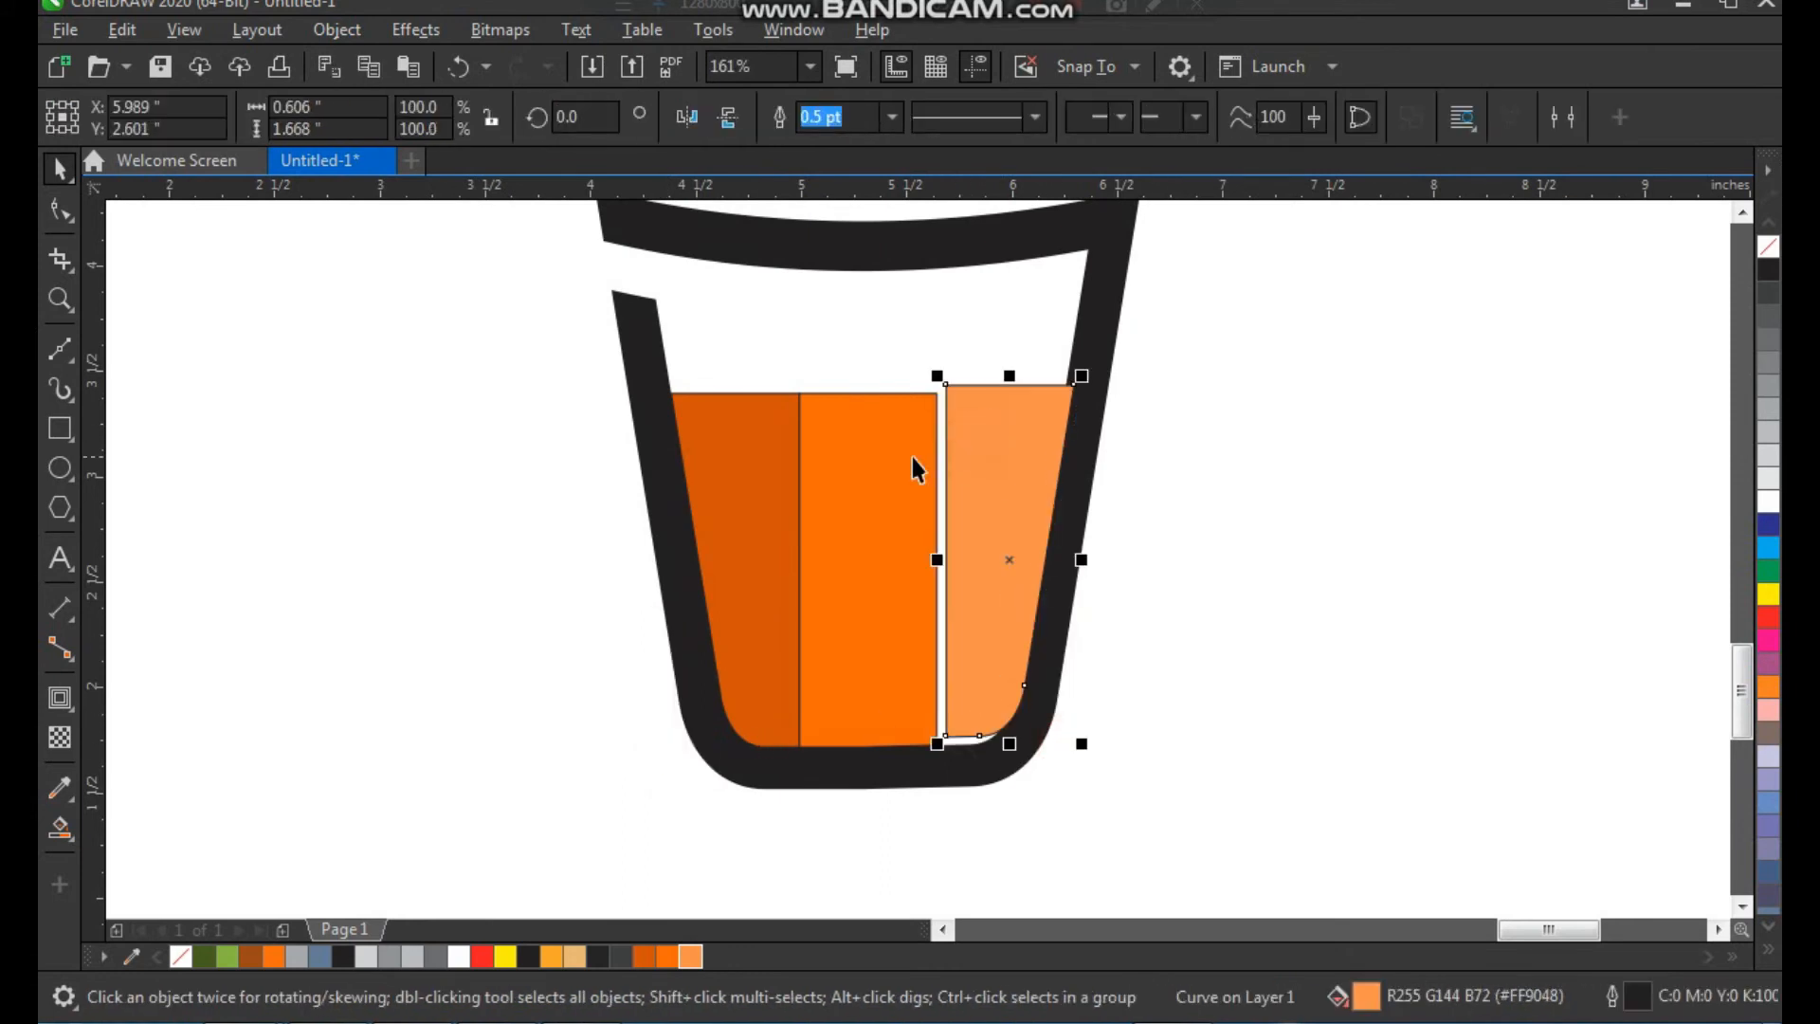
pyautogui.keyDown('shift'); pyautogui.click(870, 459); pyautogui.keyUp('shift')
pyautogui.keyDown('shift'); pyautogui.click(770, 458); pyautogui.keyUp('shift')
pyautogui.rightClick(1768, 250)
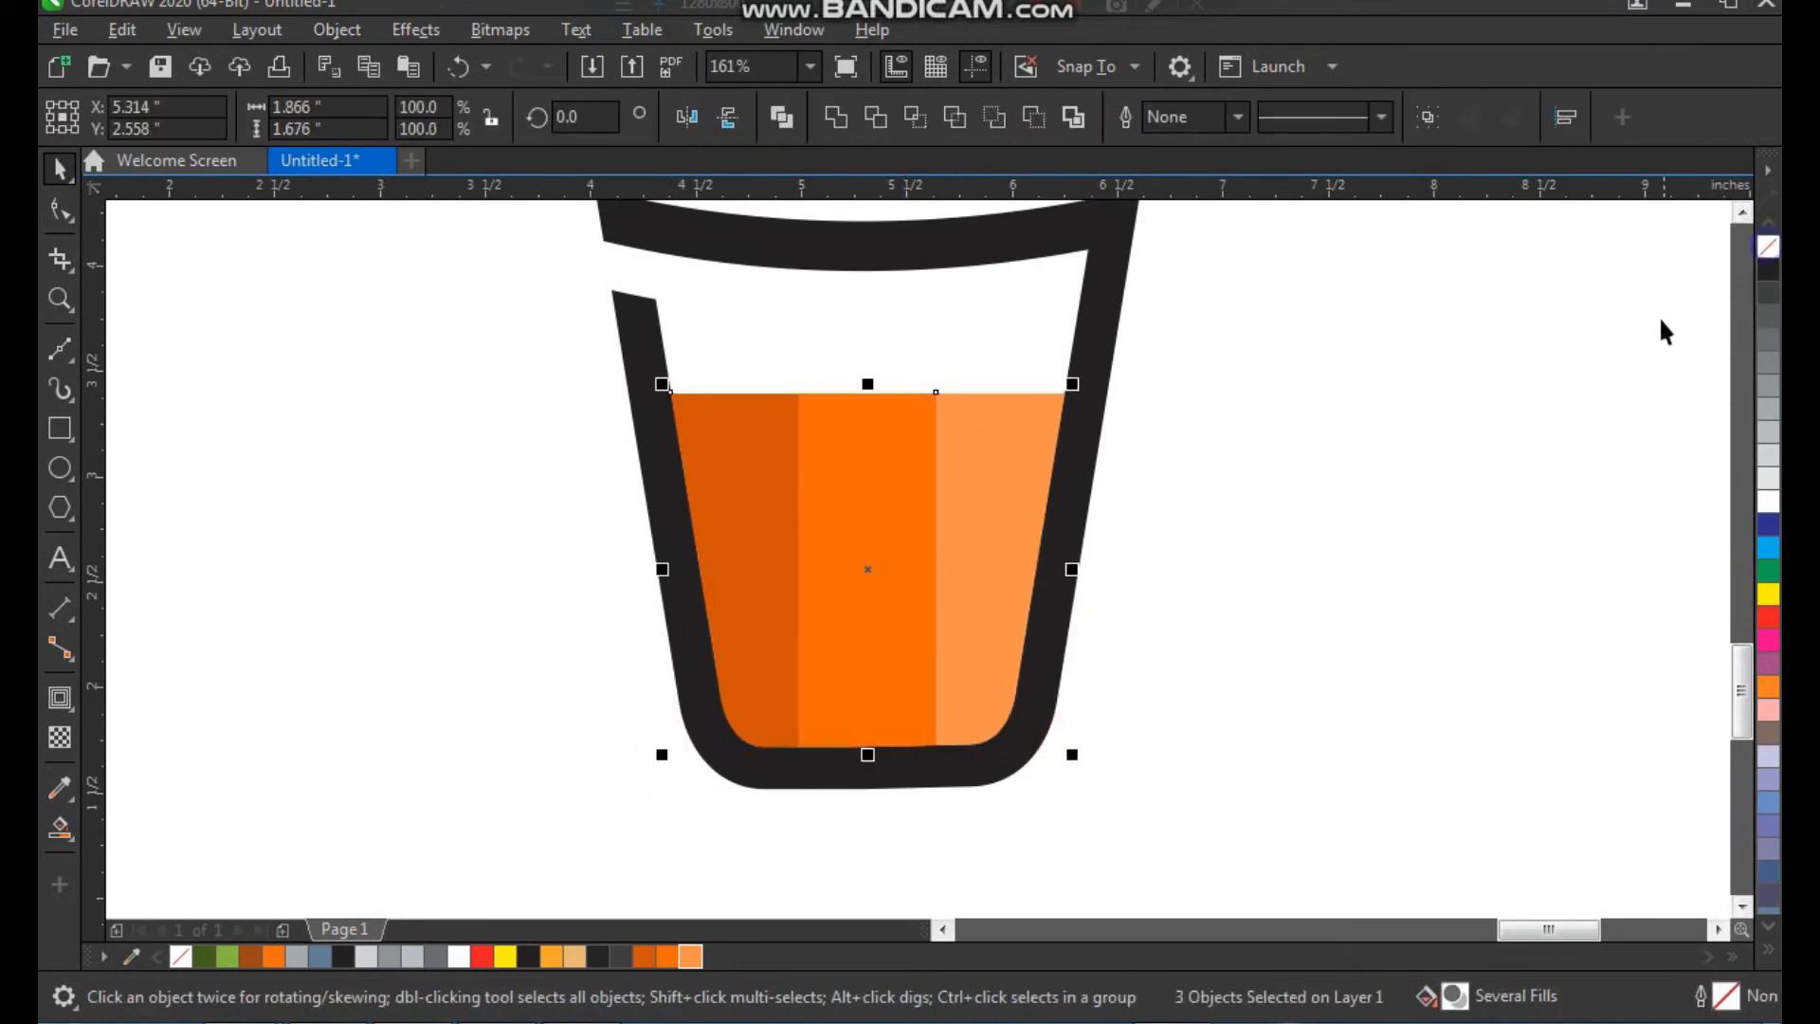
pyautogui.click(1303, 344)
pyautogui.moveTo(624, 836); pyautogui.dragTo(625, 833)
pyautogui.hotkey('ctrl', 'g')
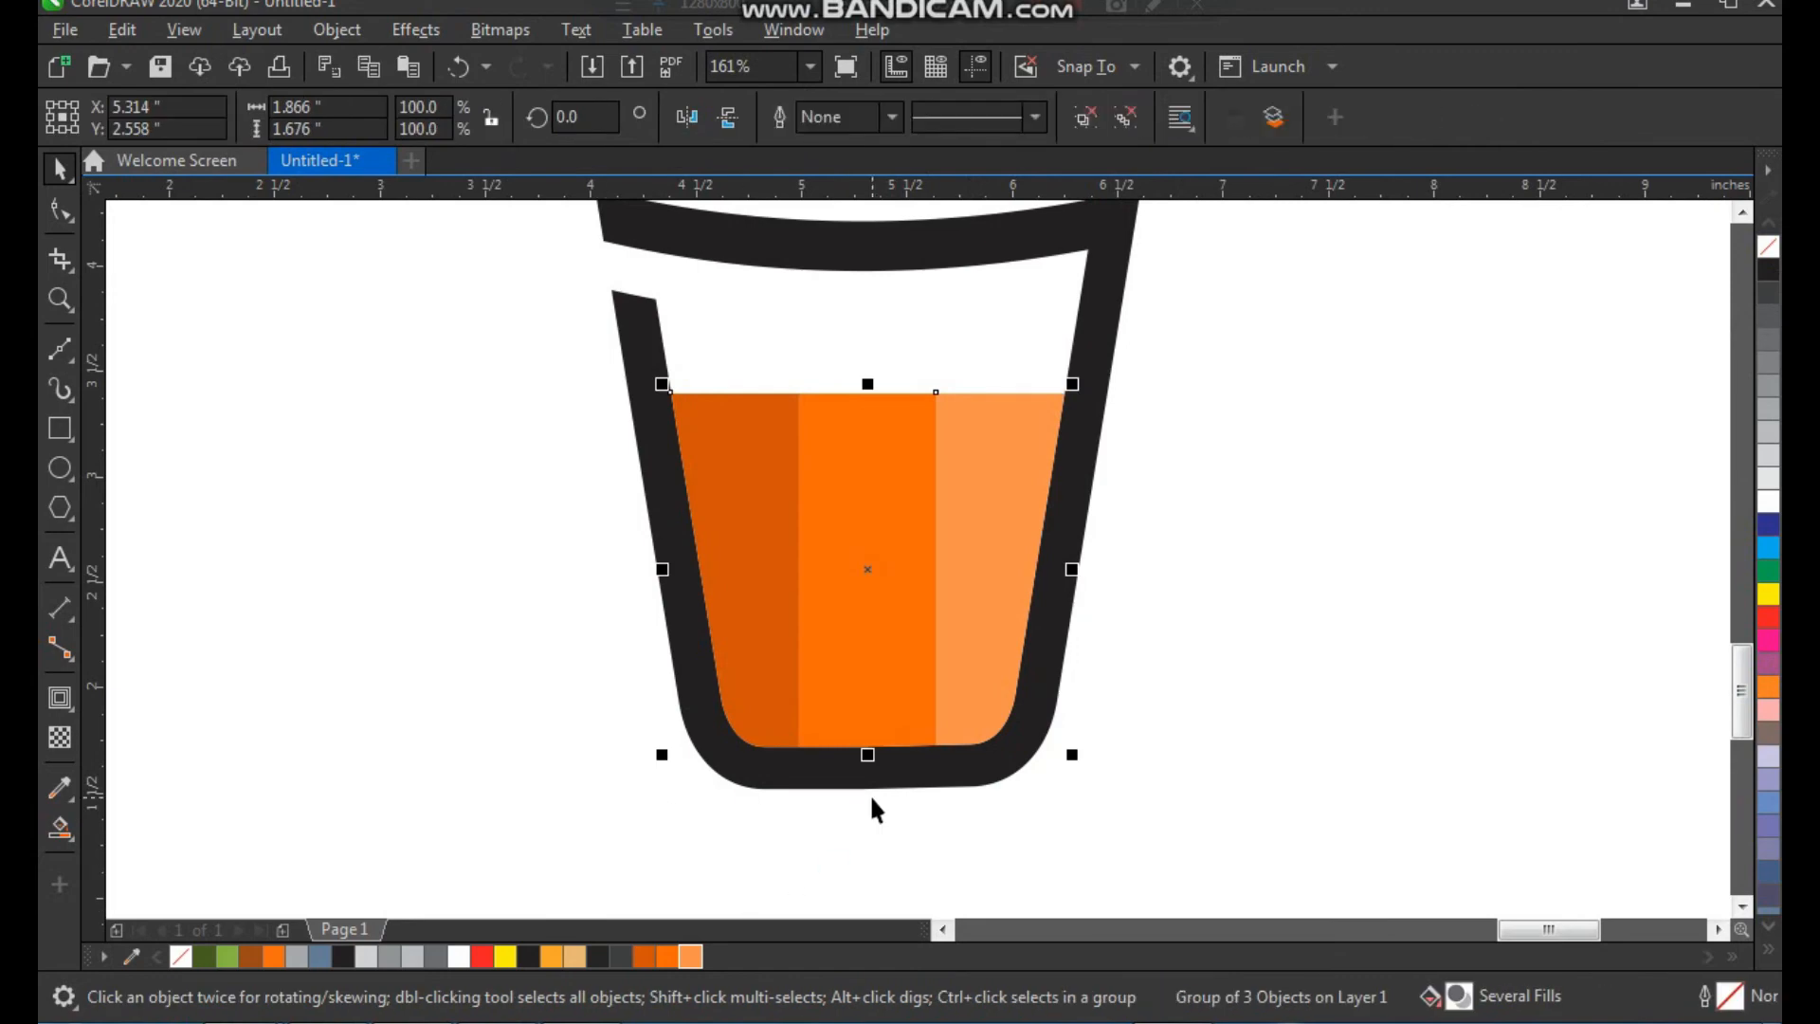
# Draw a closed freehand shape, about 3.06 by 0.57 inches, with a wavy lower edge across the top of the stripes
pyautogui.press('z')
pyautogui.moveTo(558, 287); pyautogui.dragTo(1243, 864)
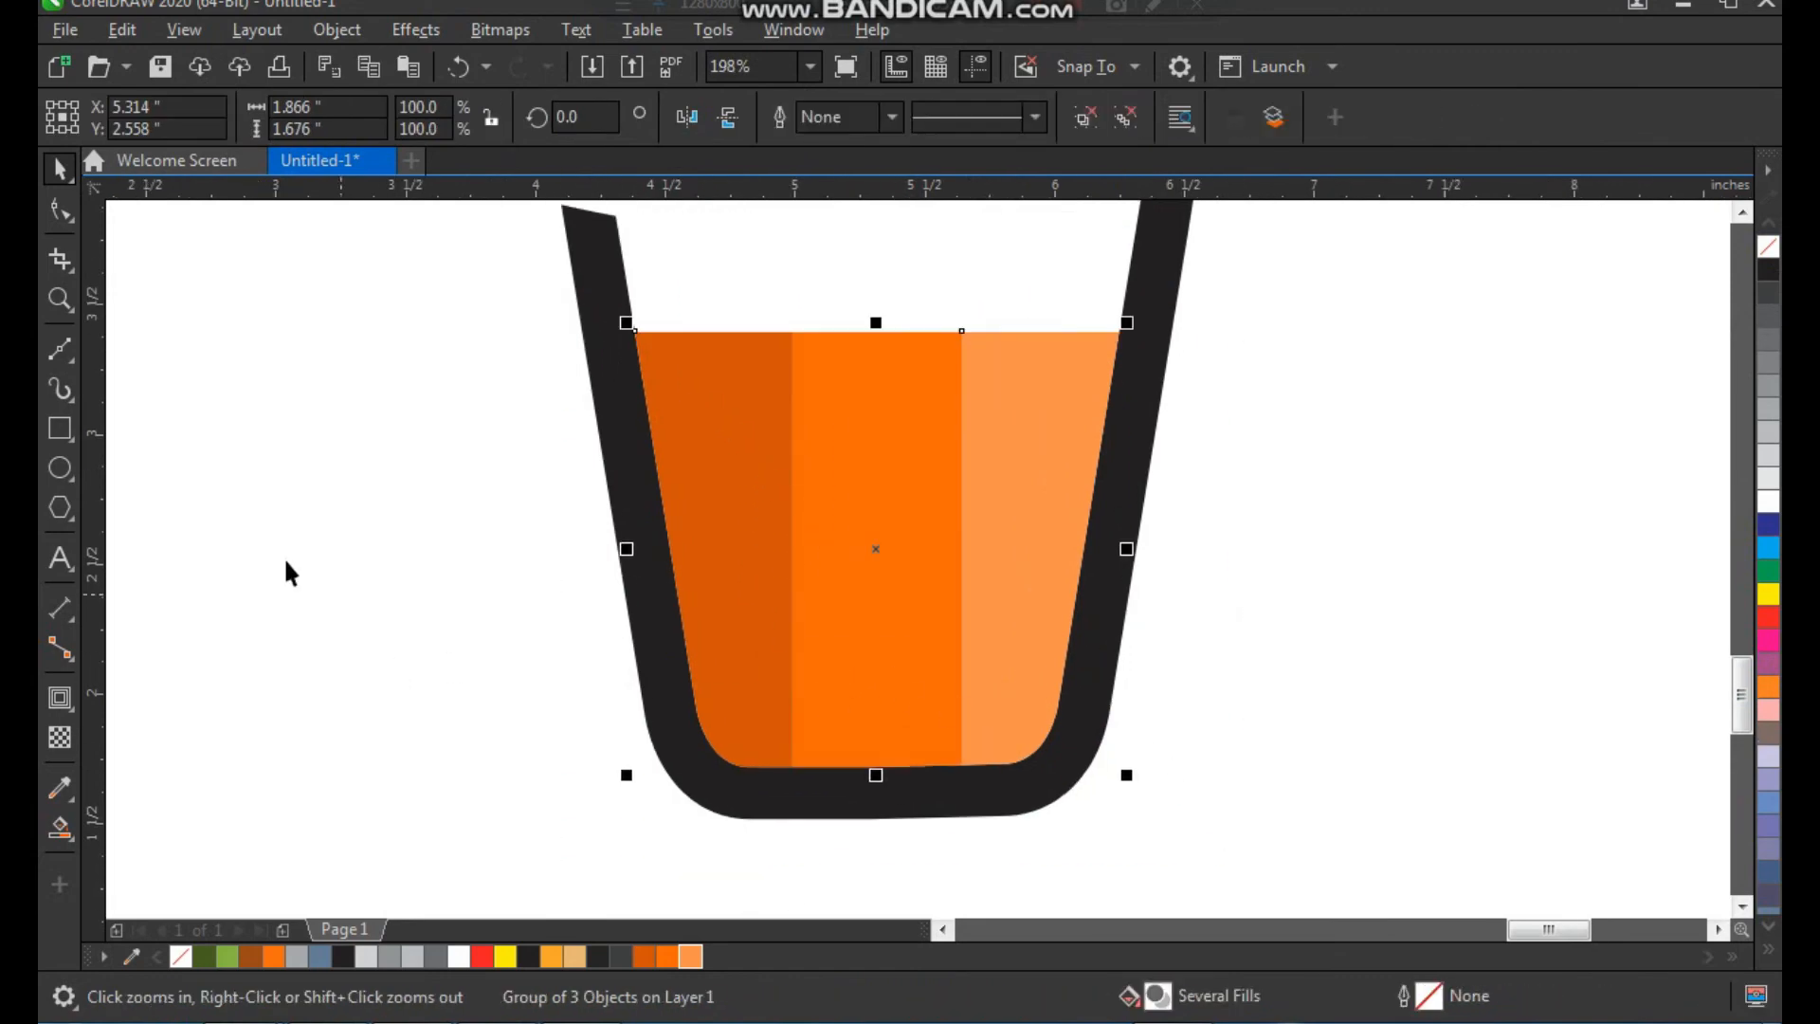
pyautogui.click(69, 354)
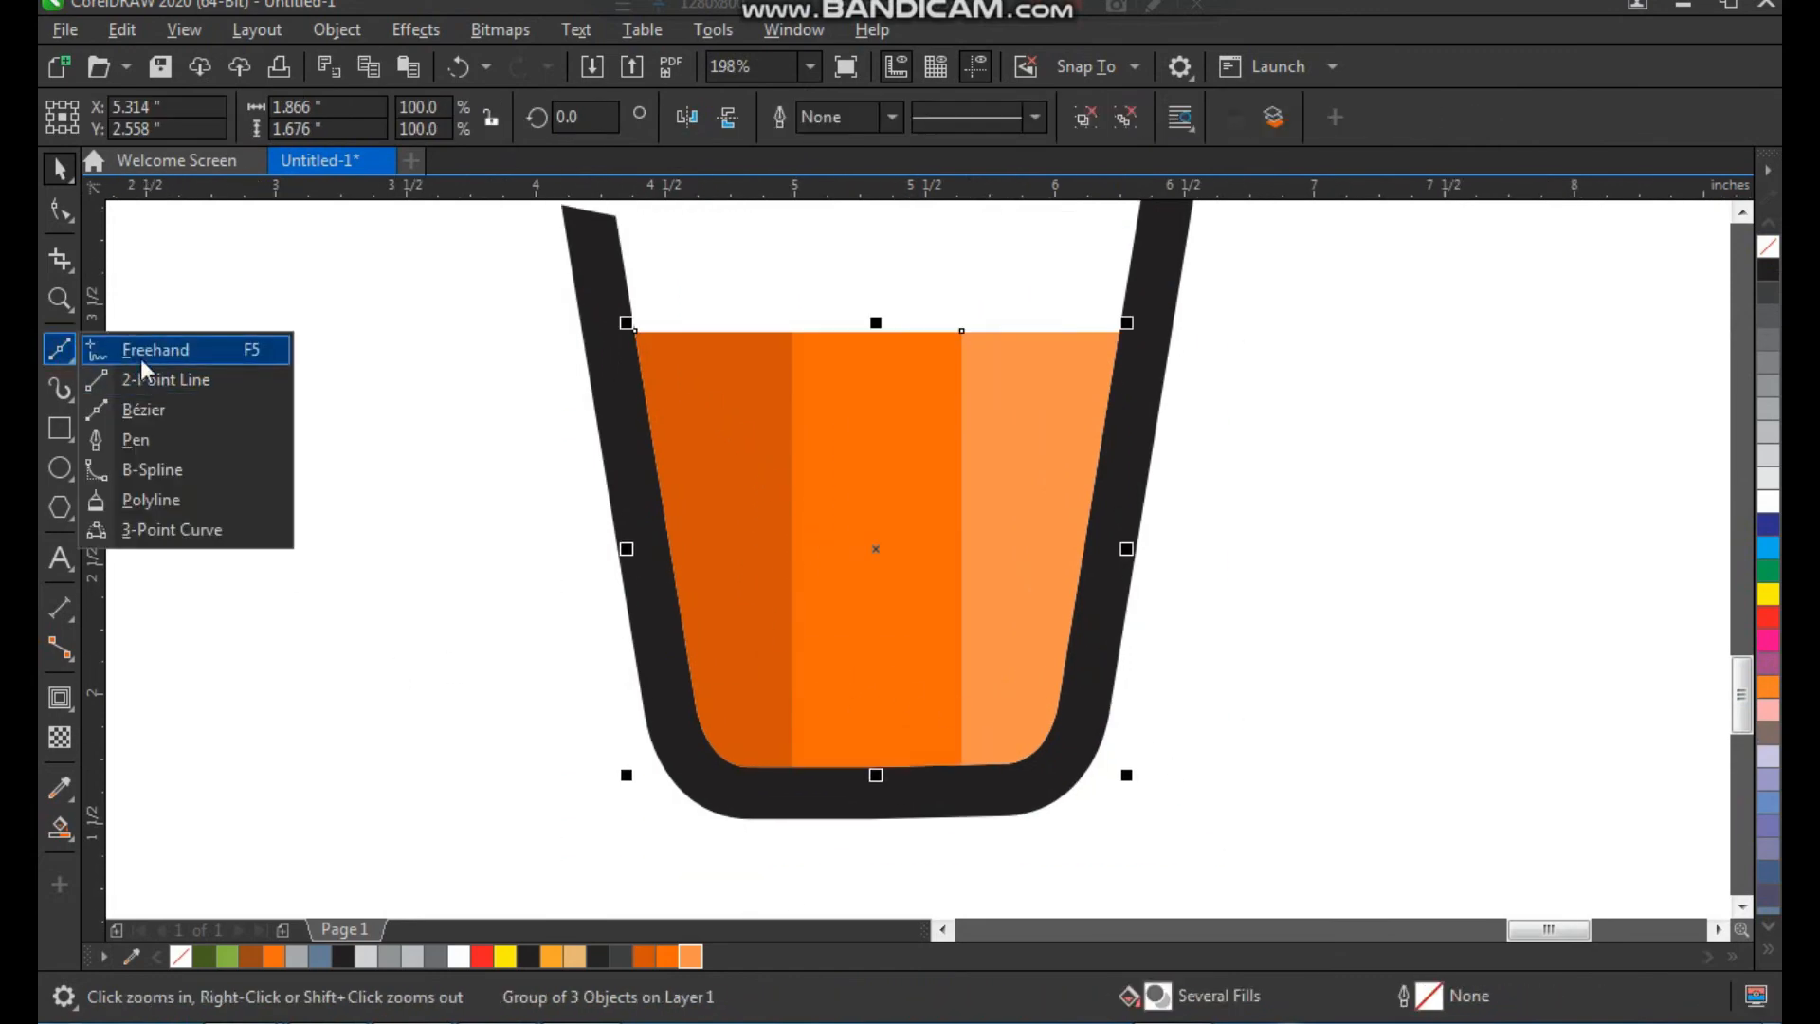
pyautogui.click(140, 358)
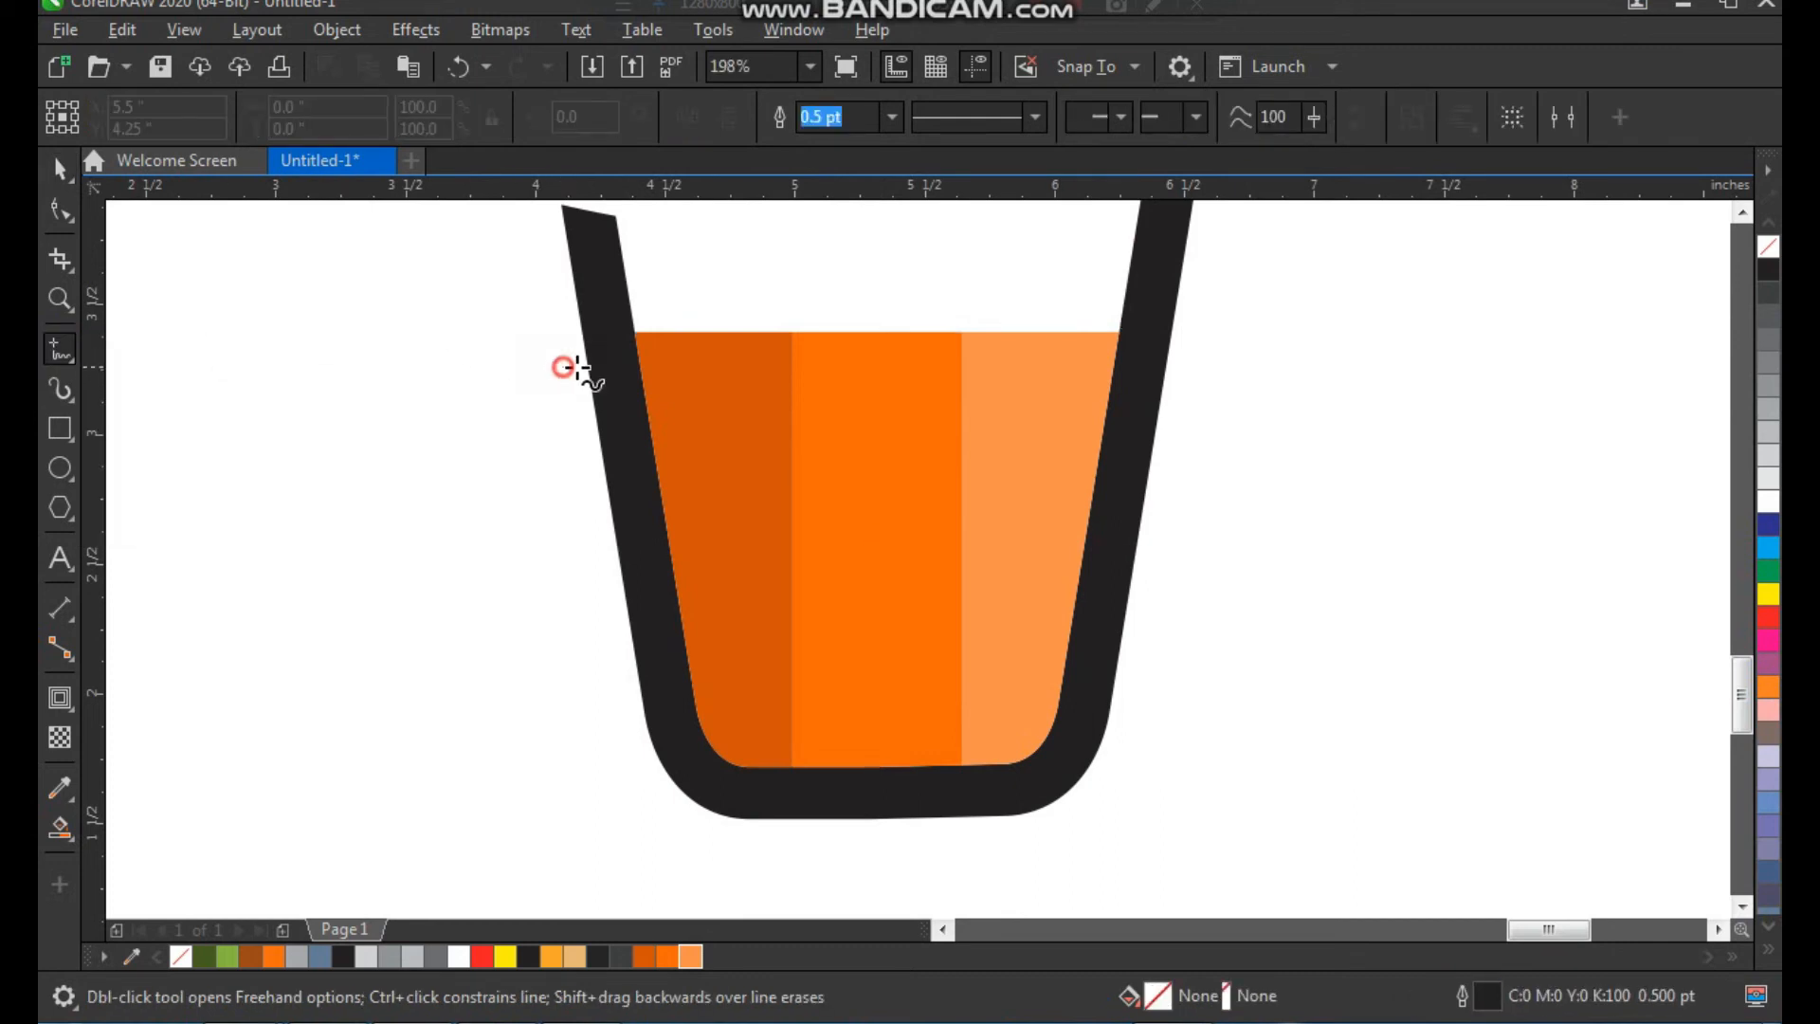
pyautogui.moveTo(563, 367); pyautogui.dragTo(714, 407)
pyautogui.moveTo(868, 373)
pyautogui.mouseDown()
pyautogui.moveTo(922, 399)
pyautogui.moveTo(972, 381)
pyautogui.moveTo(1122, 389)
pyautogui.mouseUp()
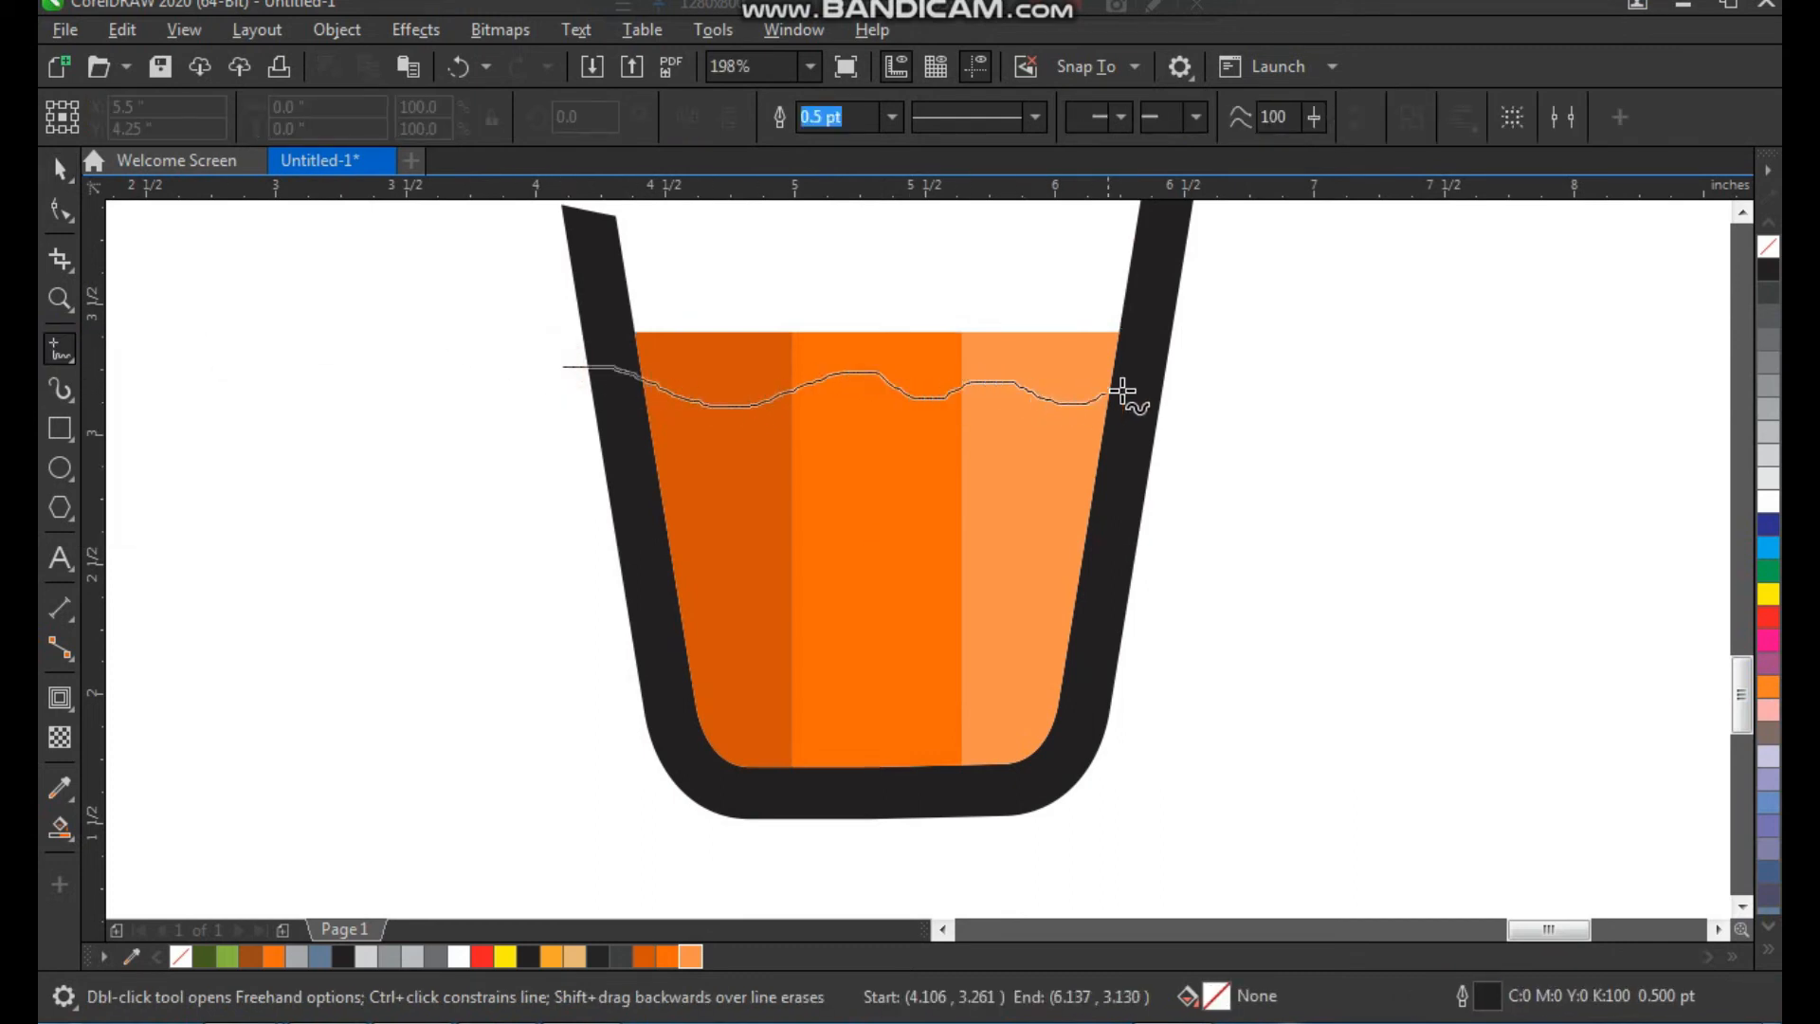
pyautogui.moveTo(1291, 377)
pyautogui.mouseDown()
pyautogui.moveTo(1204, 319)
pyautogui.moveTo(912, 273)
pyautogui.moveTo(620, 284)
pyautogui.moveTo(506, 343)
pyautogui.moveTo(568, 369)
pyautogui.mouseUp()
pyautogui.press('space')
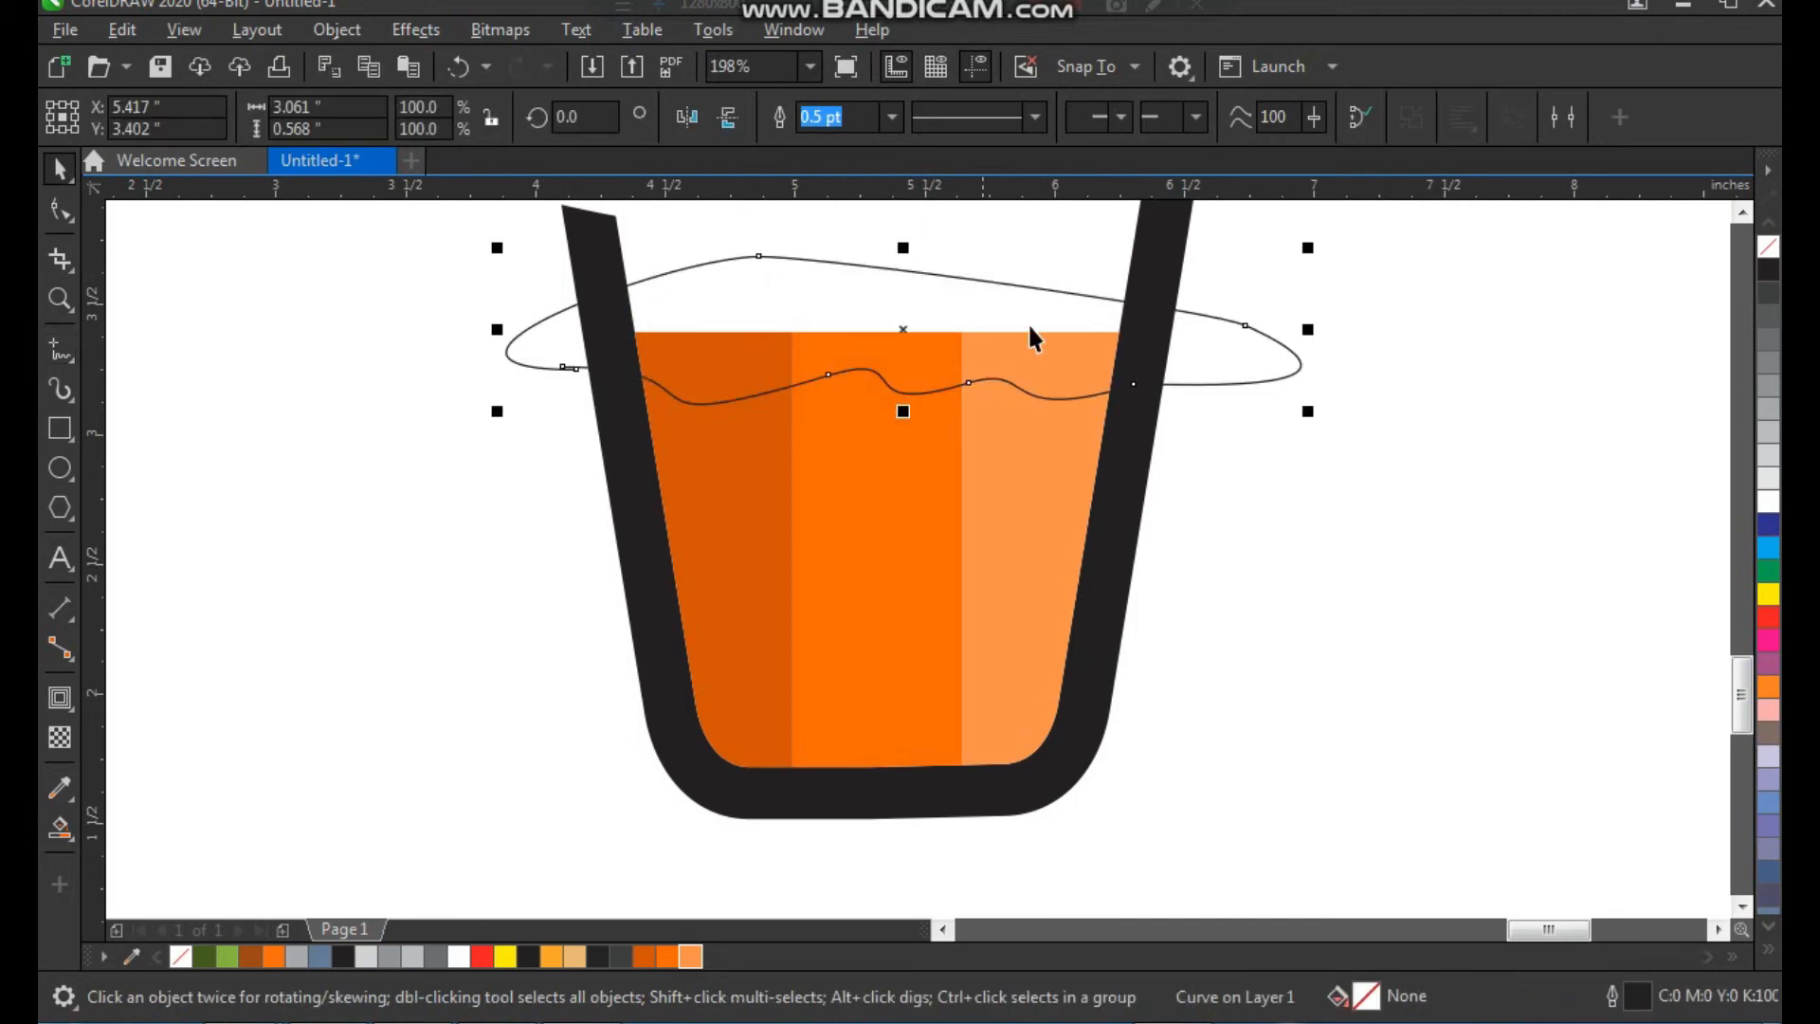
# Trim the striped group with the wavy freehand shape and delete that shape, leaving a wavy liquid surface
pyautogui.moveTo(1032, 512); pyautogui.dragTo(1082, 510)
pyautogui.hotkey('ctrl', 'z')
pyautogui.click(1200, 383)
pyautogui.keyDown('shift'); pyautogui.click(1029, 463); pyautogui.keyUp('shift')
pyautogui.click(880, 125)
pyautogui.click(1369, 414)
pyautogui.click(1181, 338)
pyautogui.press('Delete')
pyautogui.click(1244, 521)
# Draw a circle about 0.2 inches in diameter in the upper right of the cup's interior and fill it black
pyautogui.scroll(-2, 706, 571)
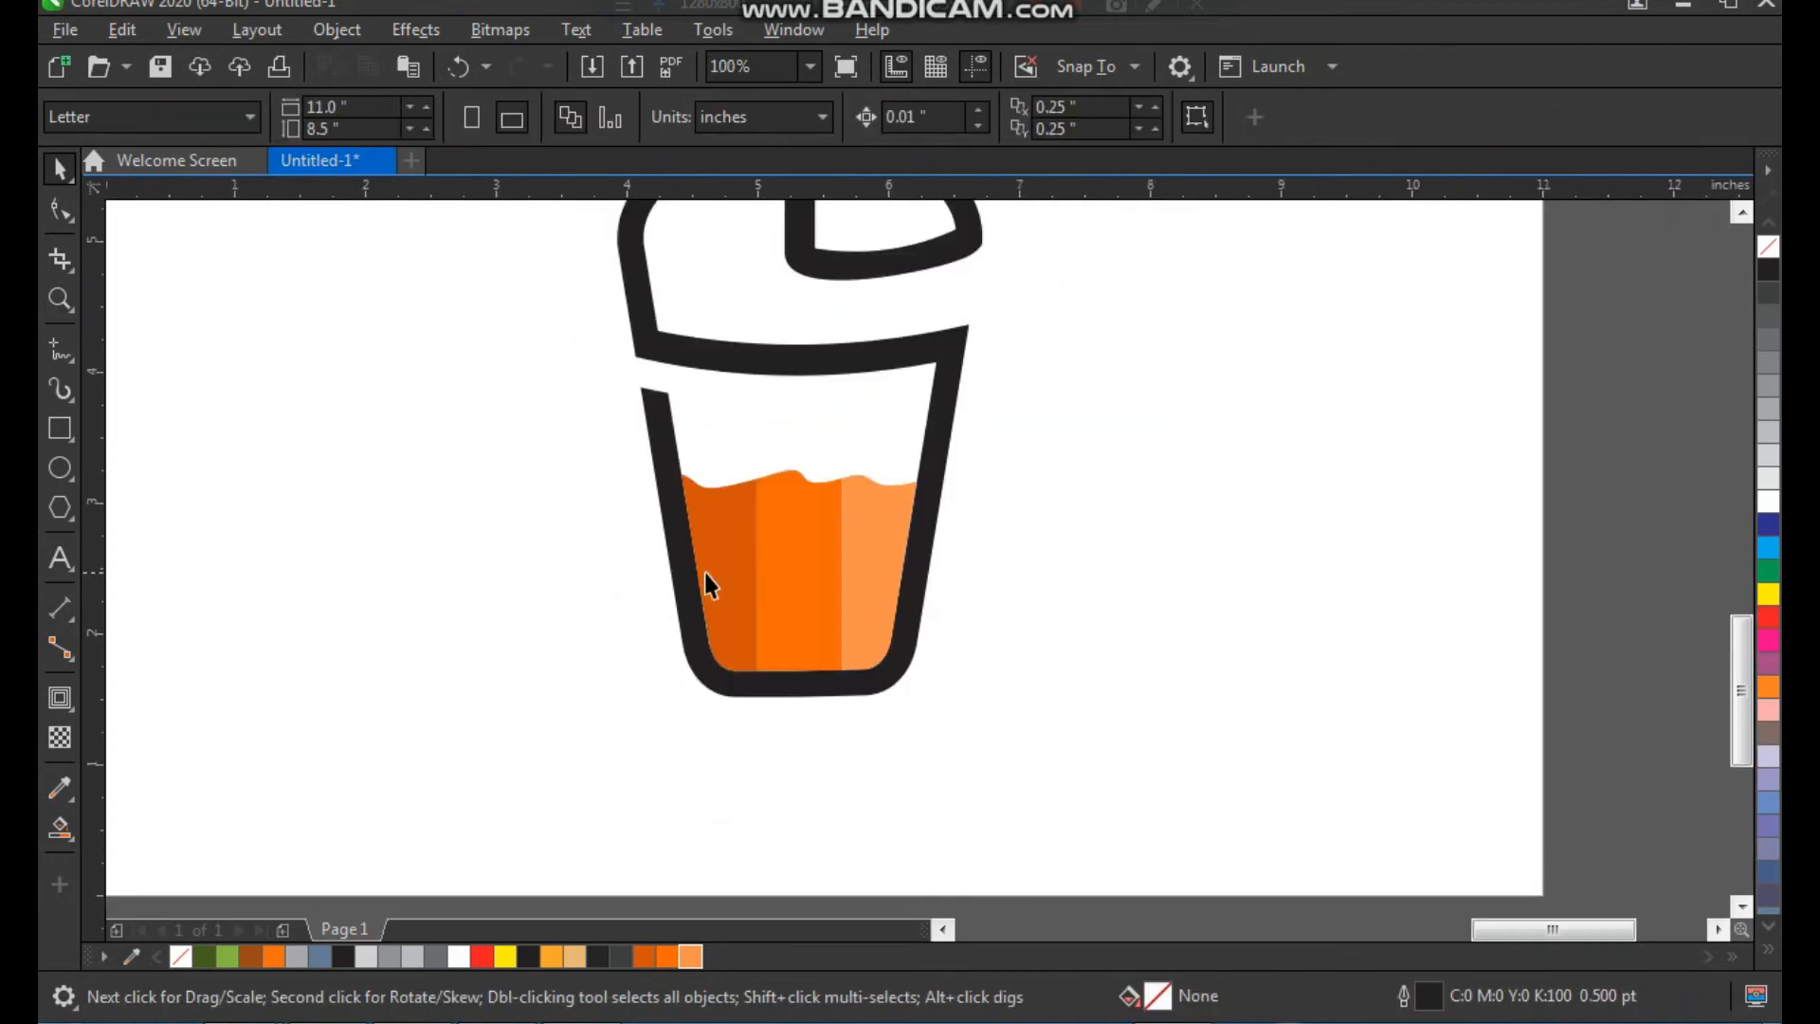
pyautogui.press('F2')
pyautogui.moveTo(622, 306); pyautogui.dragTo(989, 743)
pyautogui.press('F2')
pyautogui.moveTo(699, 438); pyautogui.dragTo(1020, 707)
pyautogui.click(60, 467)
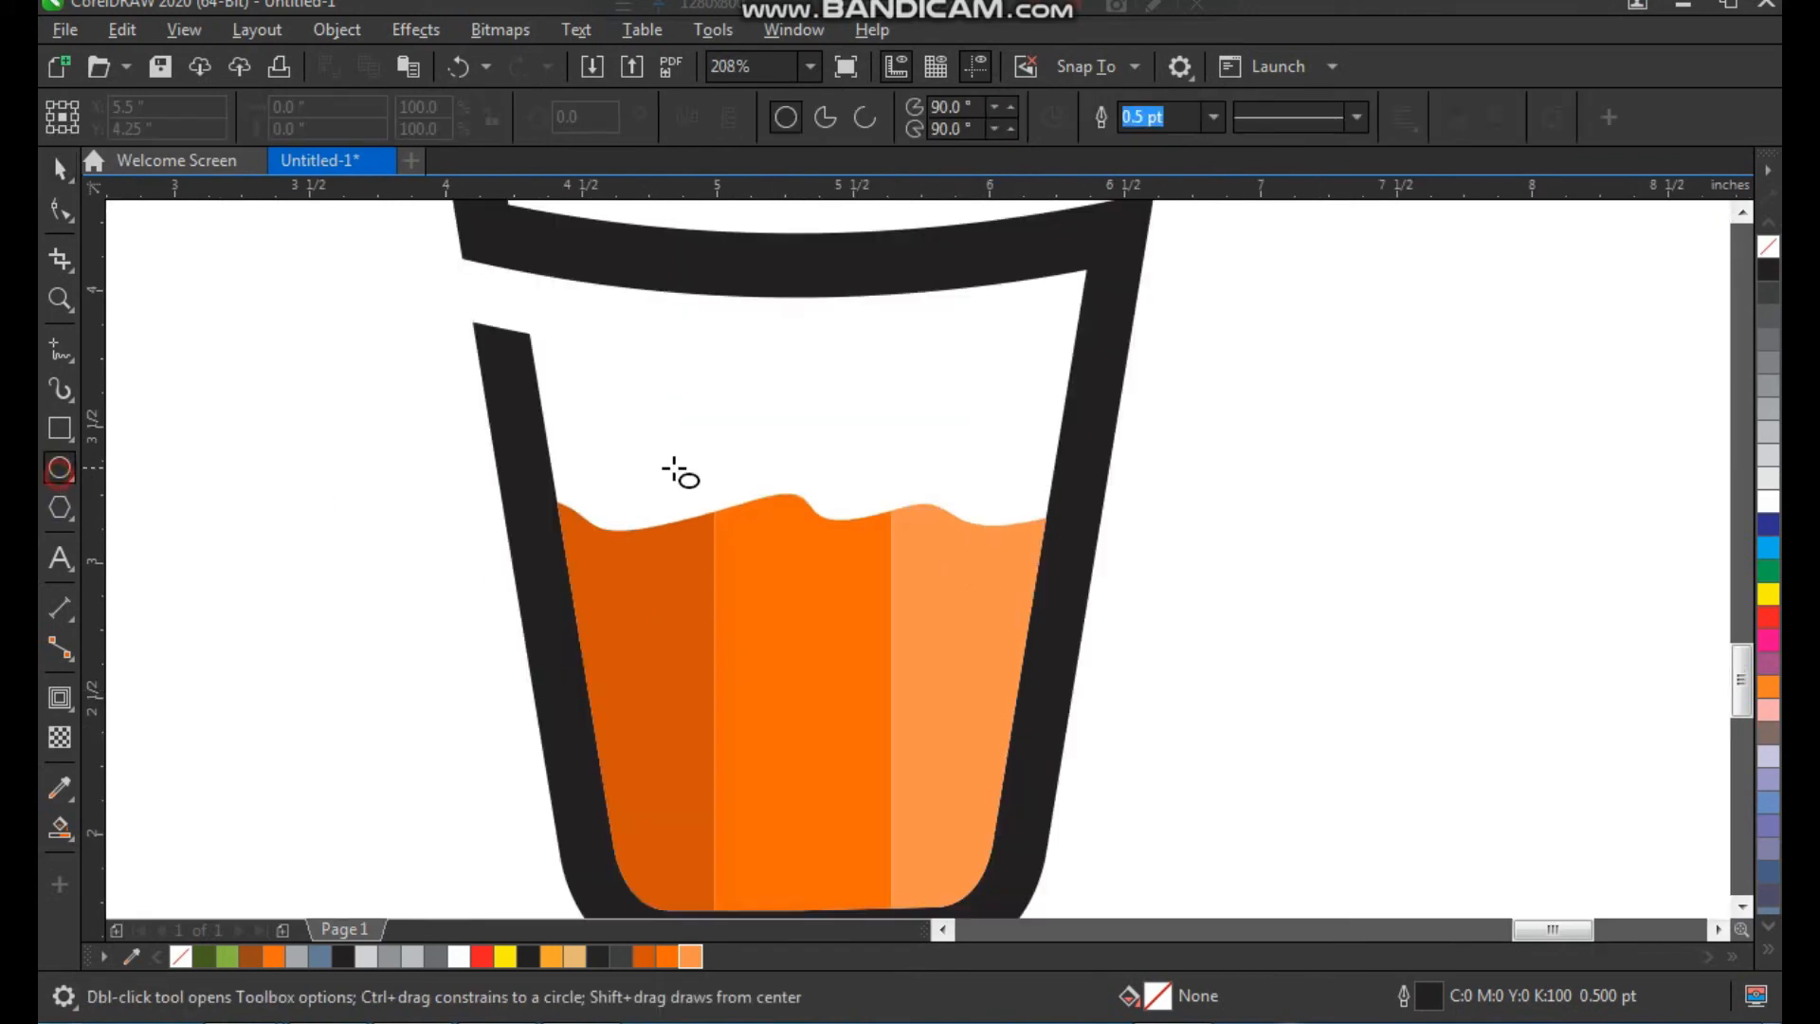
pyautogui.moveTo(962, 349); pyautogui.dragTo(1013, 397)
pyautogui.press('space')
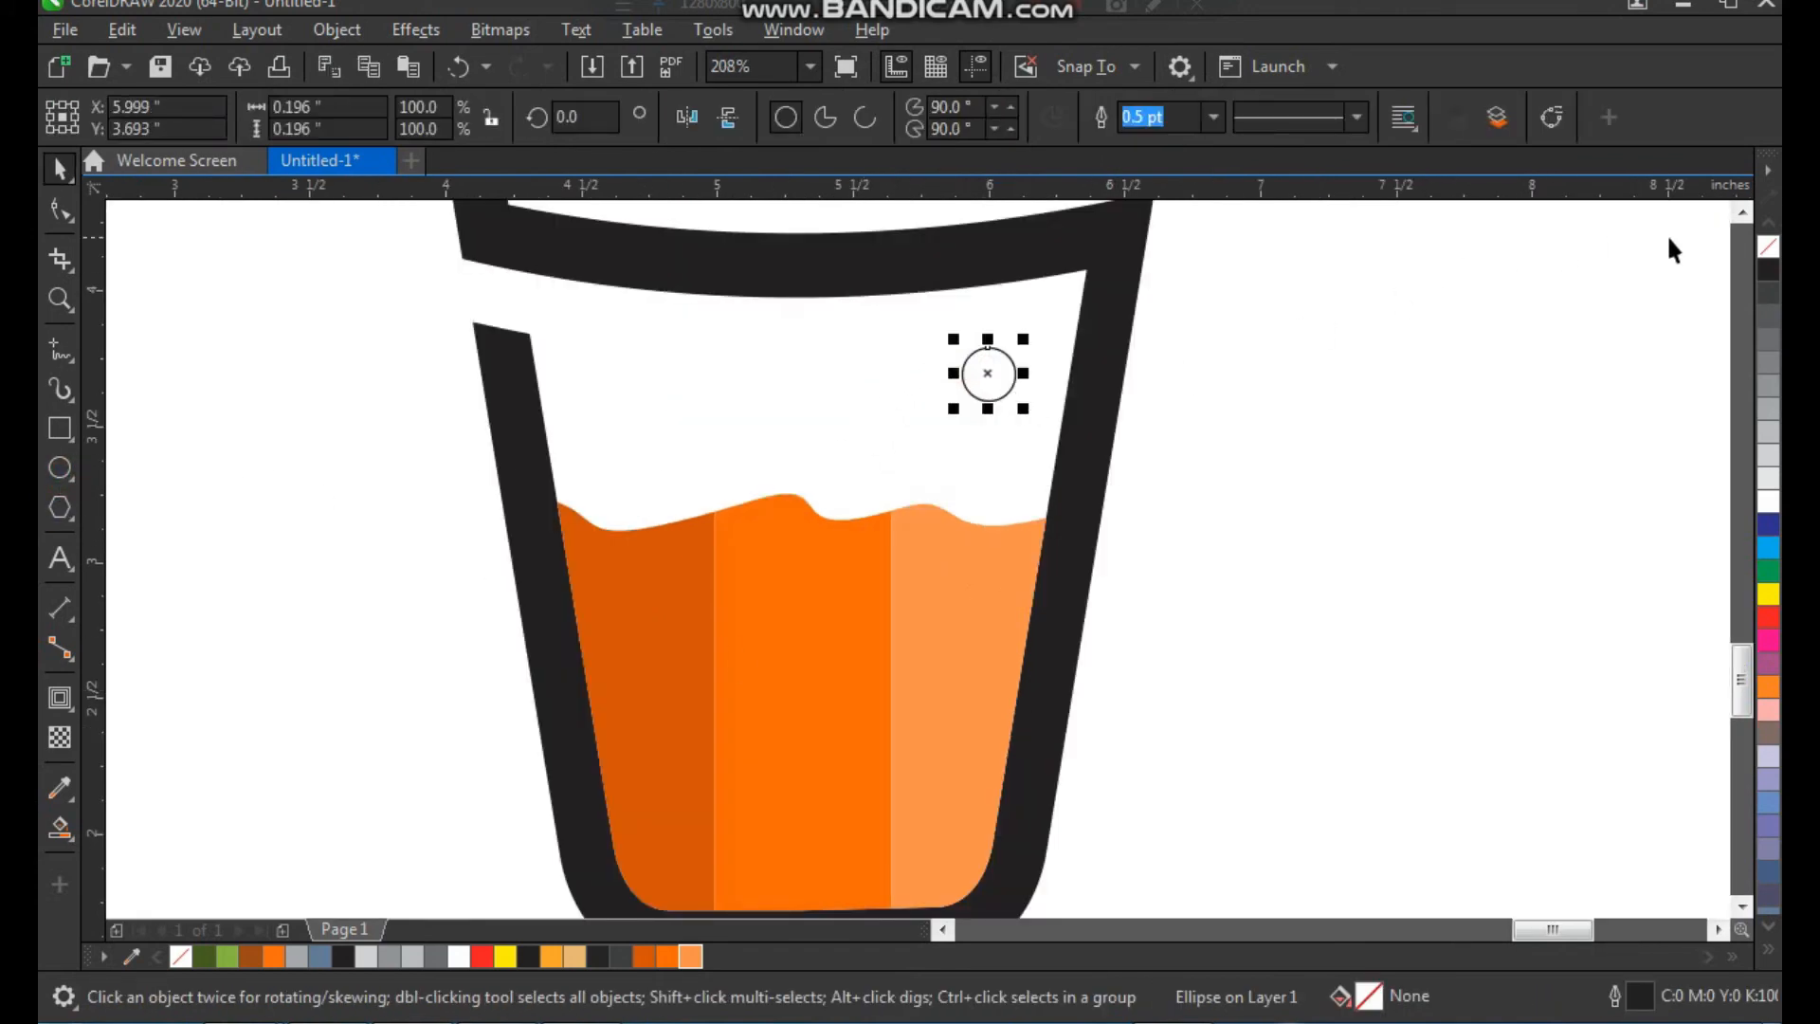
pyautogui.click(1769, 270)
pyautogui.click(1386, 360)
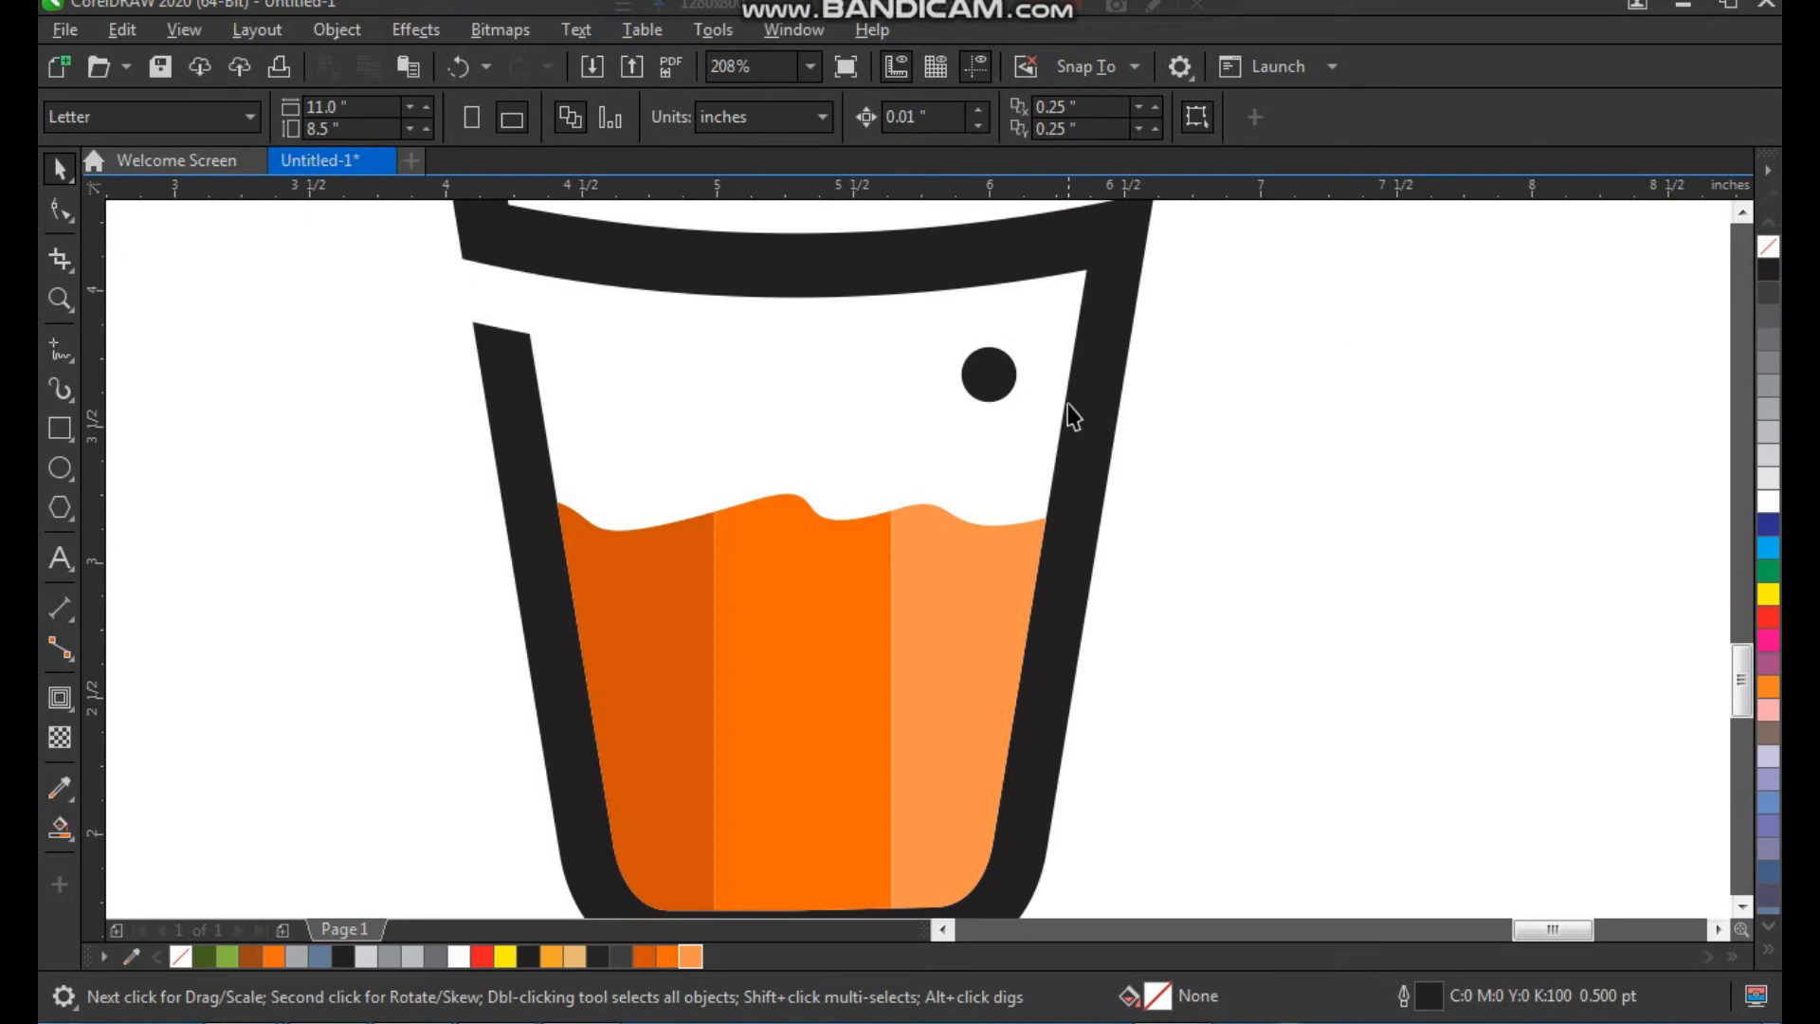
# Place copies of the large black circle as bubbles across the liquid and the empty area above it
pyautogui.click(986, 374)
pyautogui.moveTo(985, 374); pyautogui.dragTo(856, 646)
pyautogui.moveTo(941, 601); pyautogui.dragTo(850, 835)
# Scatter medium bubbles, black circles scaled to 0.08 inches, through the liquid and the space above it
pyautogui.moveTo(837, 833); pyautogui.dragTo(997, 471)
pyautogui.moveTo(997, 470); pyautogui.dragTo(779, 597)
pyautogui.moveTo(619, 582); pyautogui.dragTo(619, 582)
pyautogui.moveTo(618, 580); pyautogui.dragTo(682, 815)
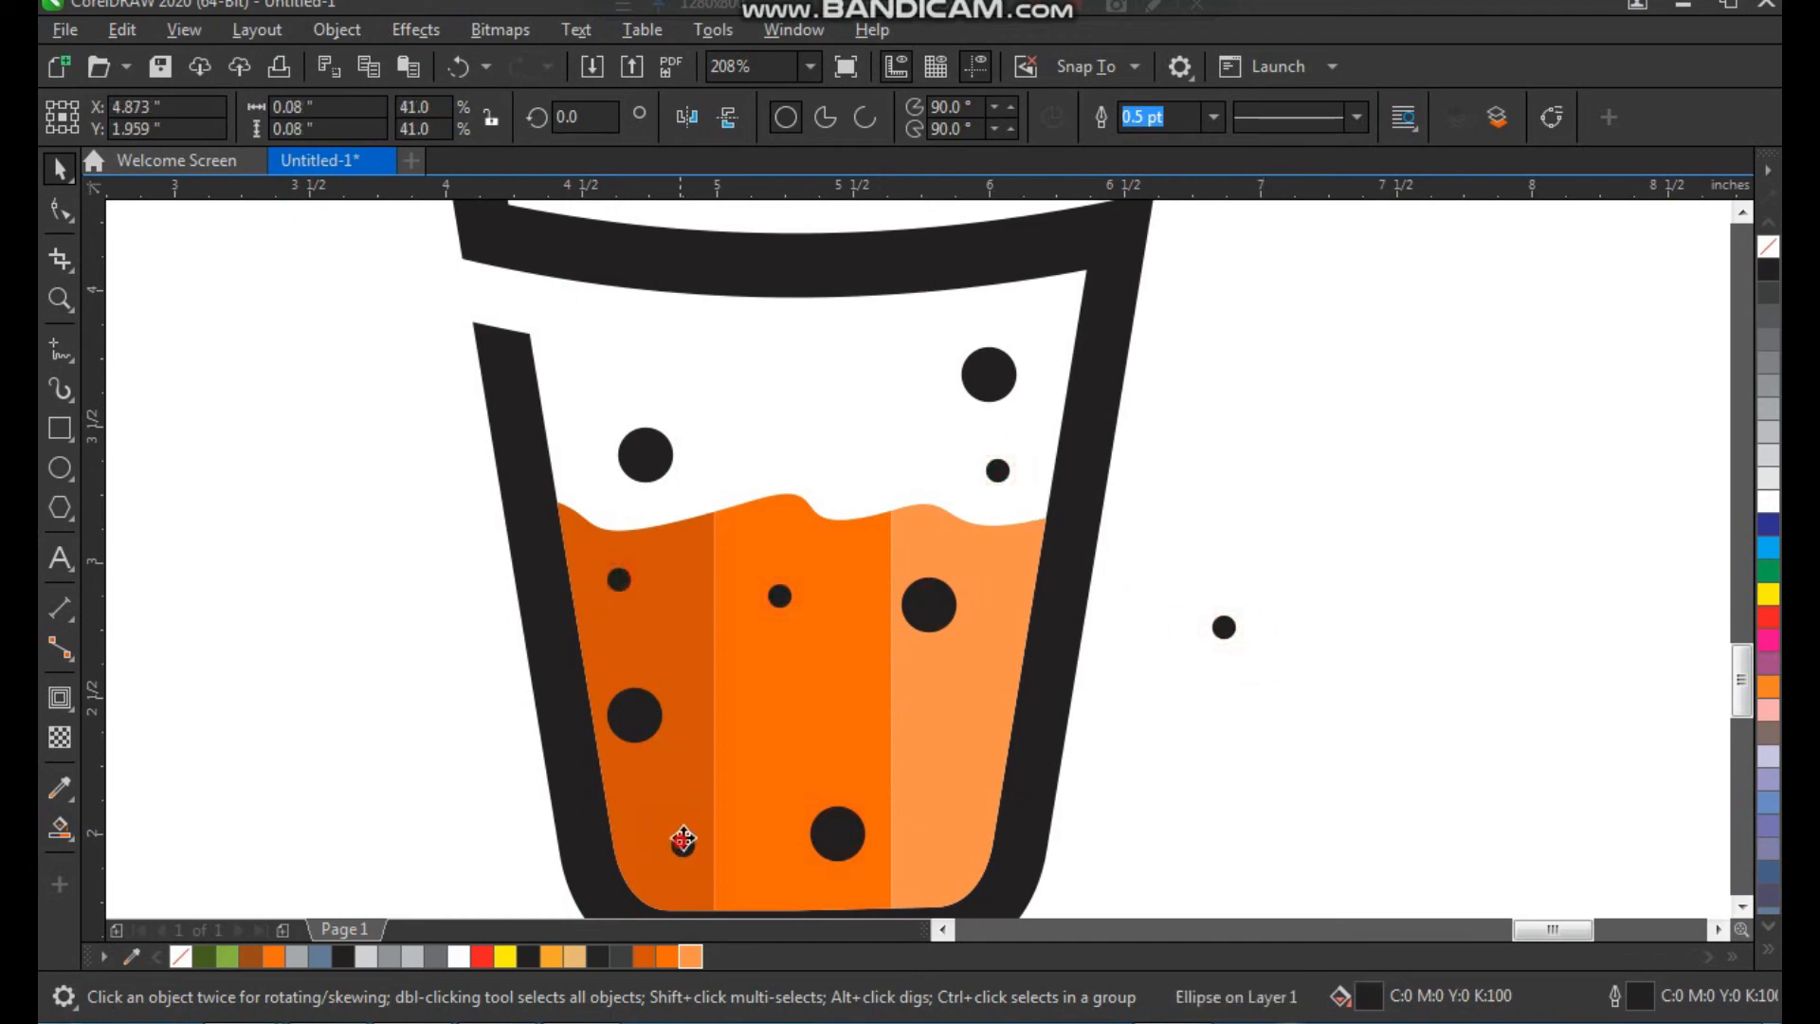
pyautogui.moveTo(647, 341); pyautogui.dragTo(647, 341)
pyautogui.moveTo(648, 342); pyautogui.dragTo(603, 401)
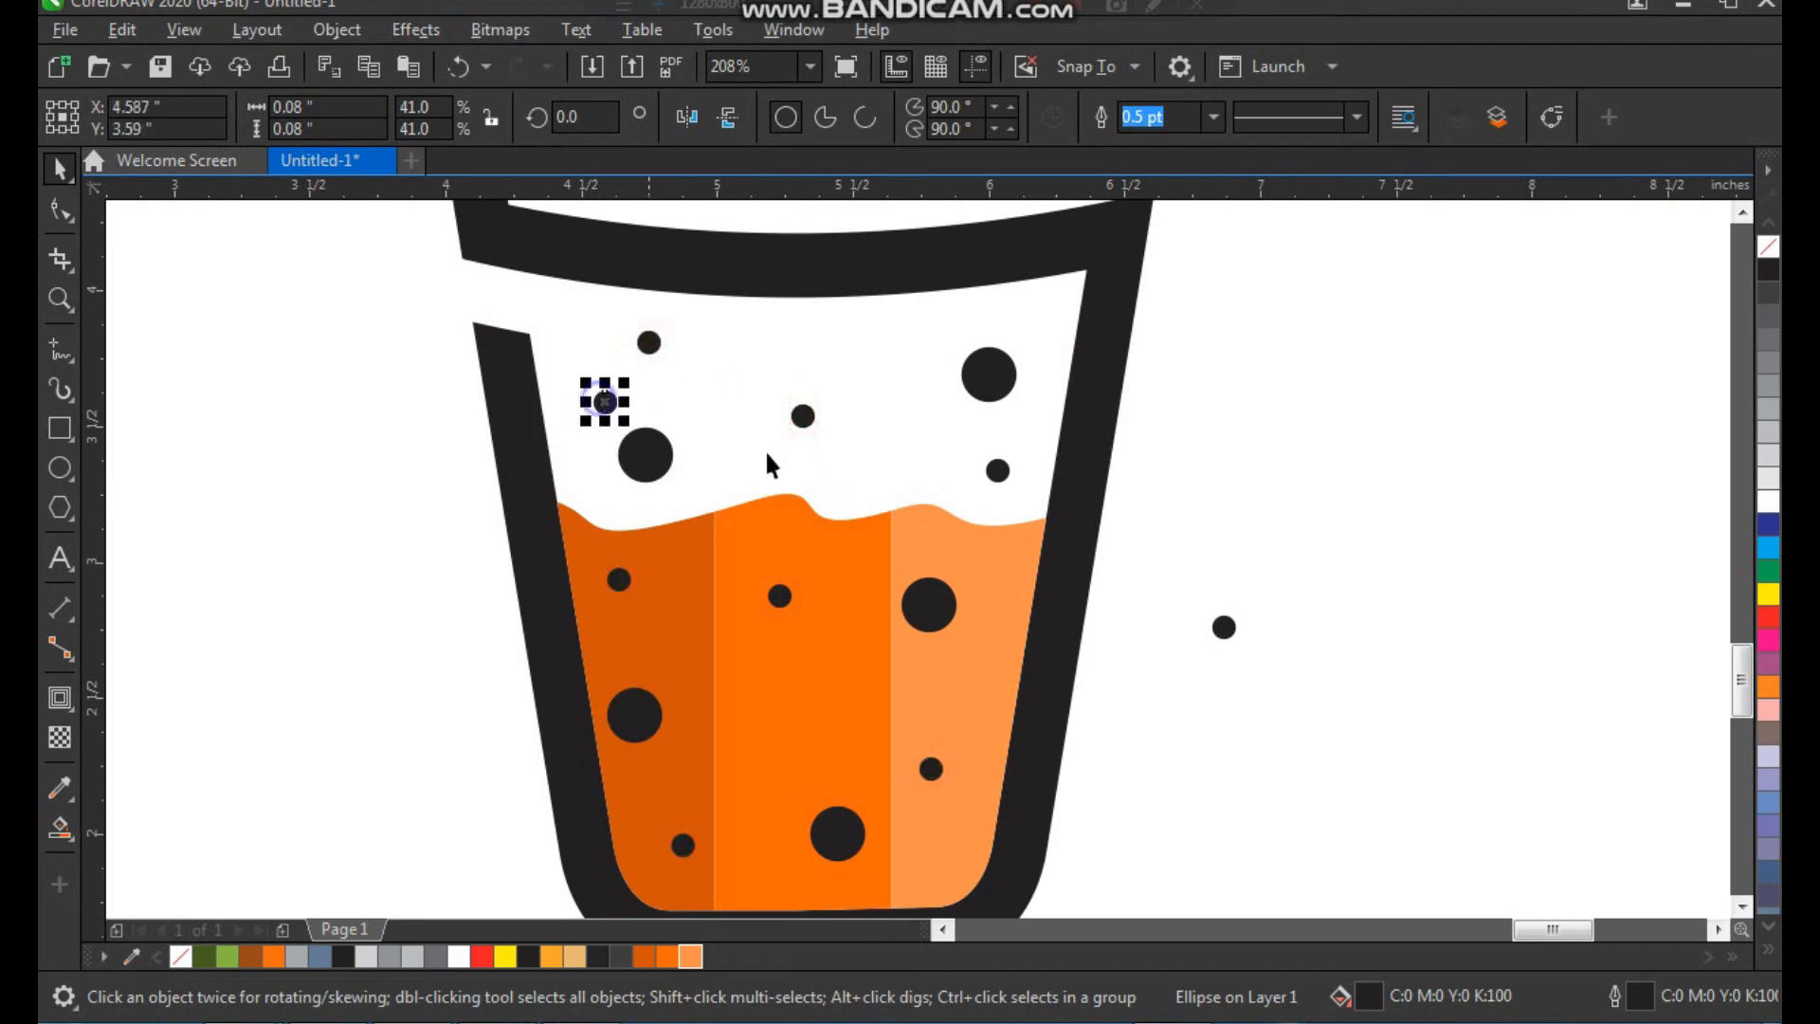
# Shrink the spare circle to 0.04 inches, scatter copies of it inside the cup as tiny bubbles, and remove the spare
pyautogui.click(1233, 630)
pyautogui.moveTo(1244, 646); pyautogui.dragTo(1232, 636)
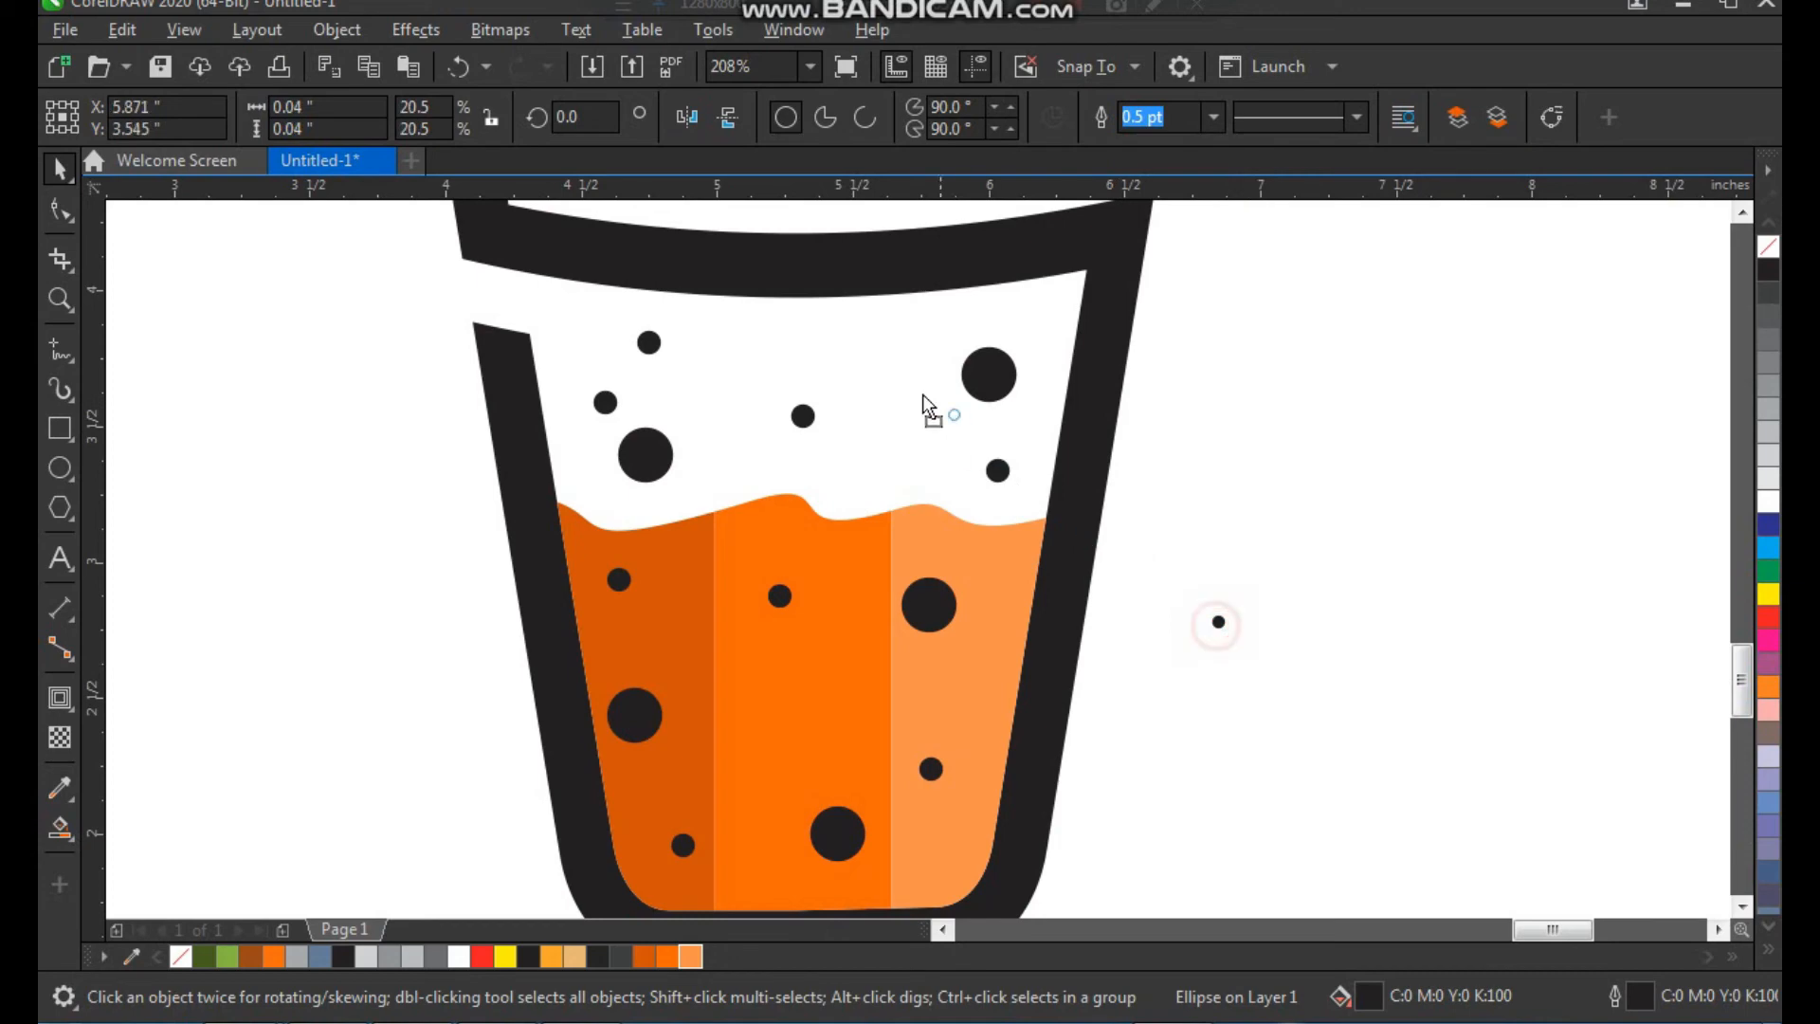
pyautogui.moveTo(895, 351); pyautogui.dragTo(861, 476)
pyautogui.moveTo(682, 654); pyautogui.dragTo(683, 652)
pyautogui.moveTo(683, 650); pyautogui.dragTo(942, 706)
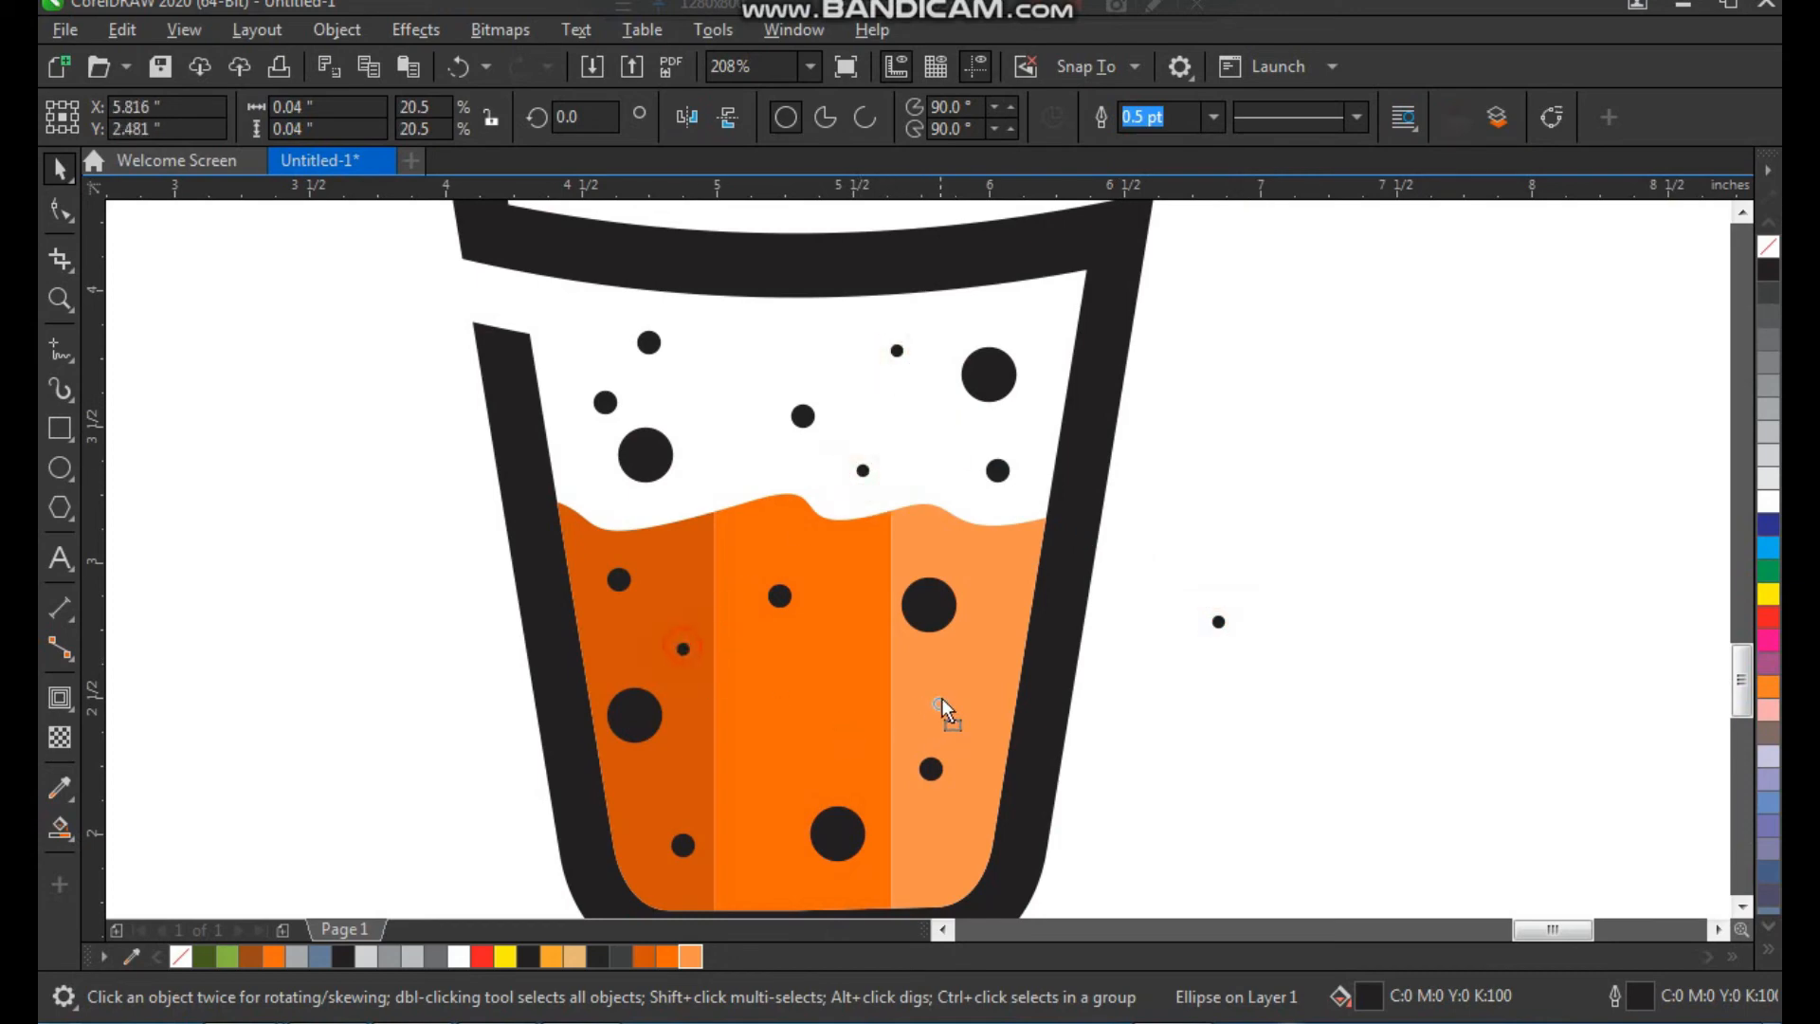
pyautogui.moveTo(792, 748); pyautogui.dragTo(744, 858)
pyautogui.moveTo(946, 858); pyautogui.dragTo(946, 857)
pyautogui.moveTo(1140, 703); pyautogui.dragTo(1139, 703)
pyautogui.click(1291, 684)
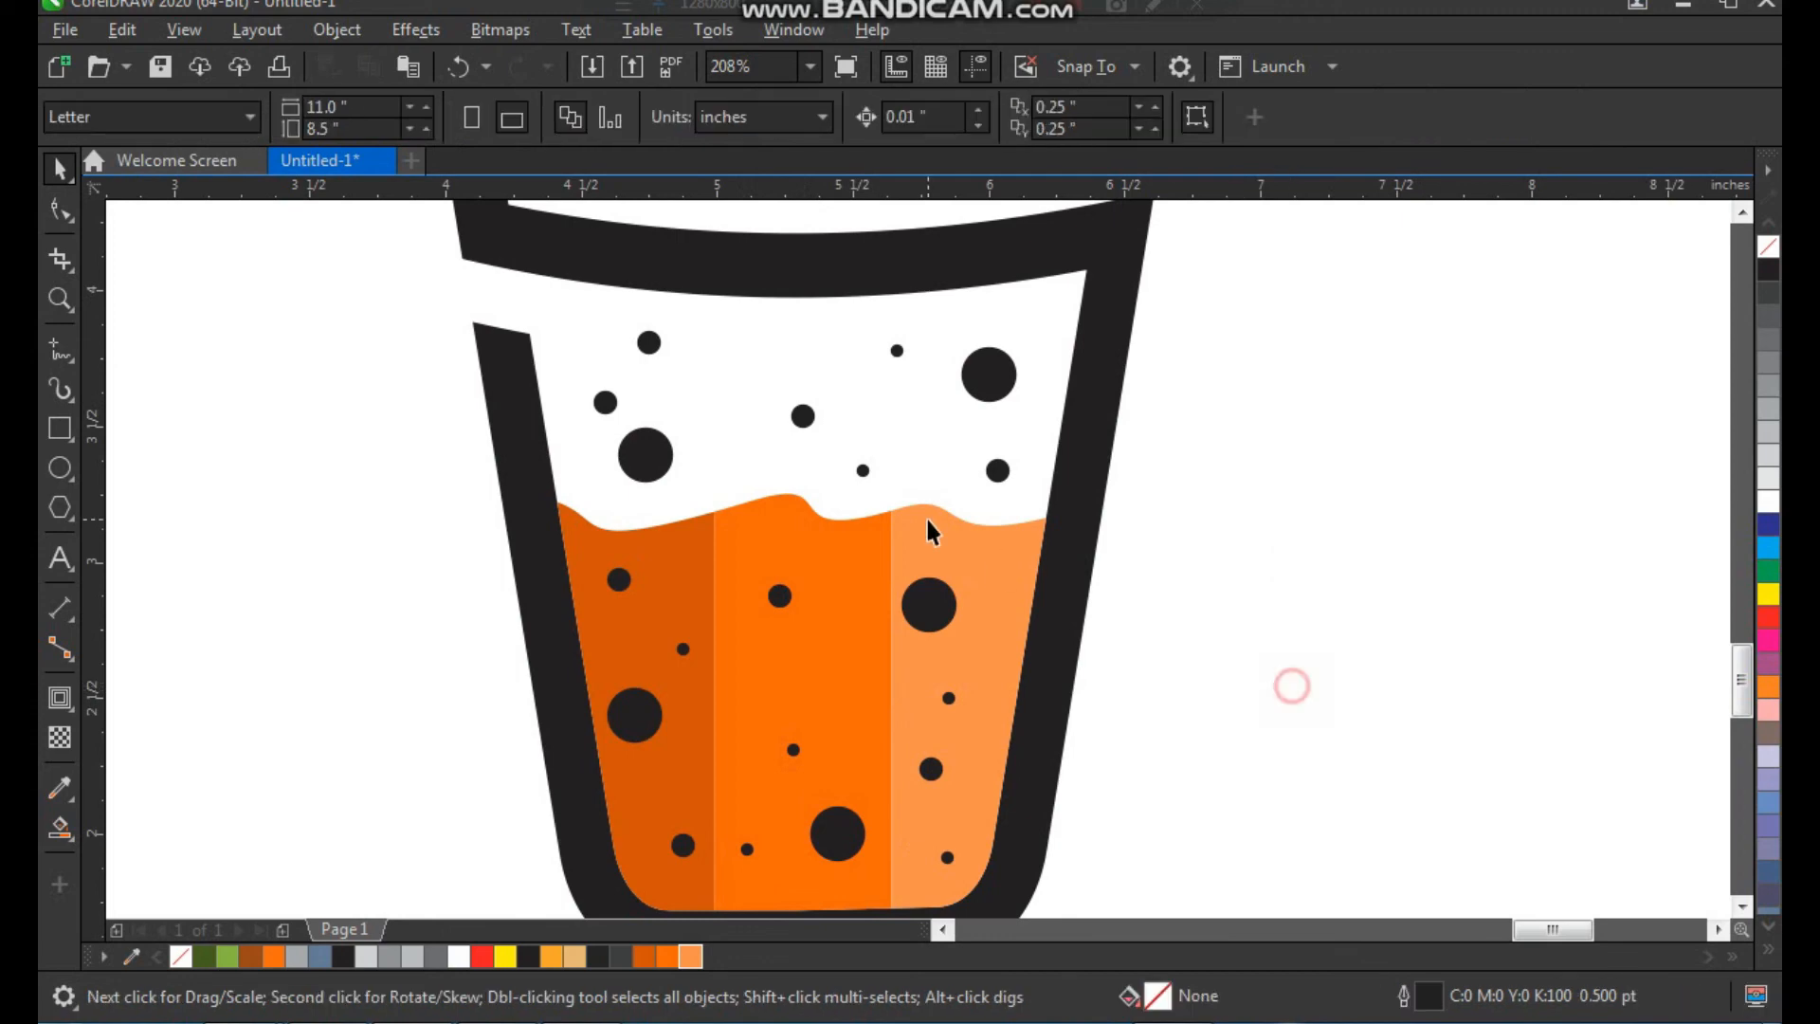
# Group the whole cup artwork, scale it down and place it in the upper part of the page
pyautogui.scroll(-4, 876, 706)
pyautogui.moveTo(1033, 398); pyautogui.dragTo(668, 844)
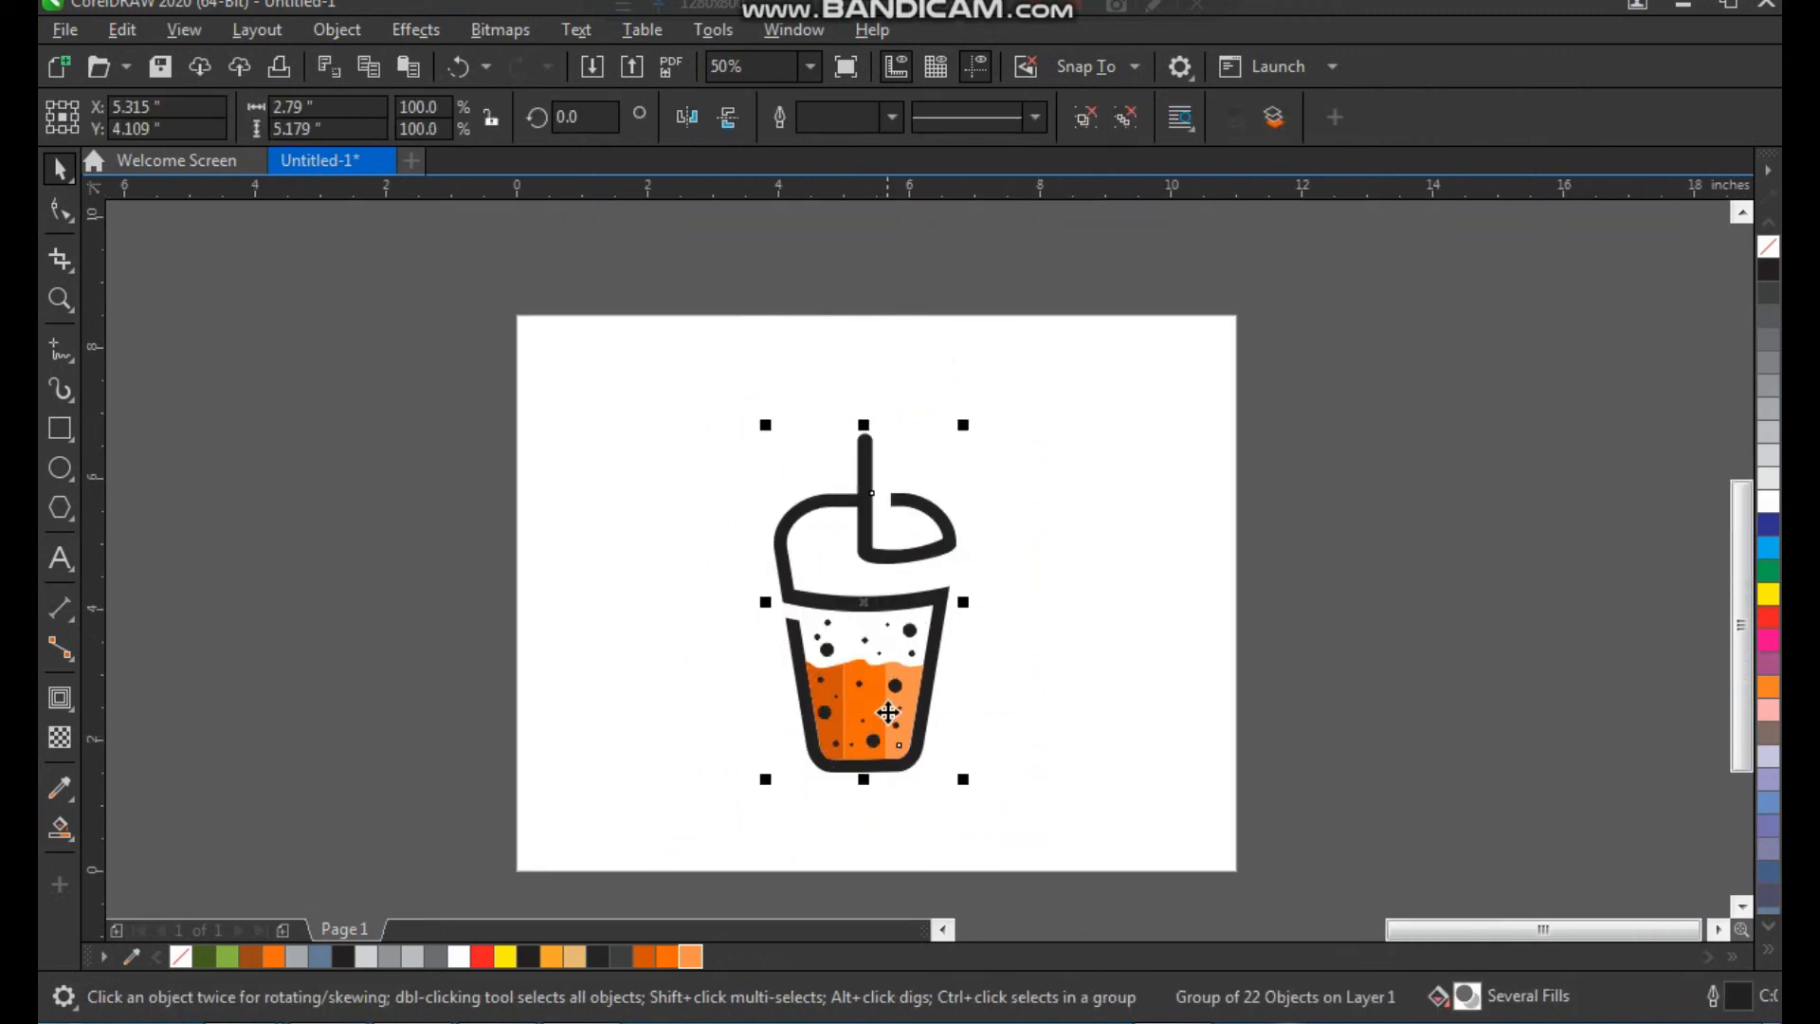
pyautogui.moveTo(995, 698); pyautogui.dragTo(991, 602)
pyautogui.moveTo(961, 327); pyautogui.dragTo(908, 493)
pyautogui.click(995, 548)
# Add the text "FRESH JUICE" below the cup
pyautogui.press('z')
pyautogui.moveTo(740, 402); pyautogui.dragTo(1119, 741)
pyautogui.press('space')
pyautogui.press('F8')
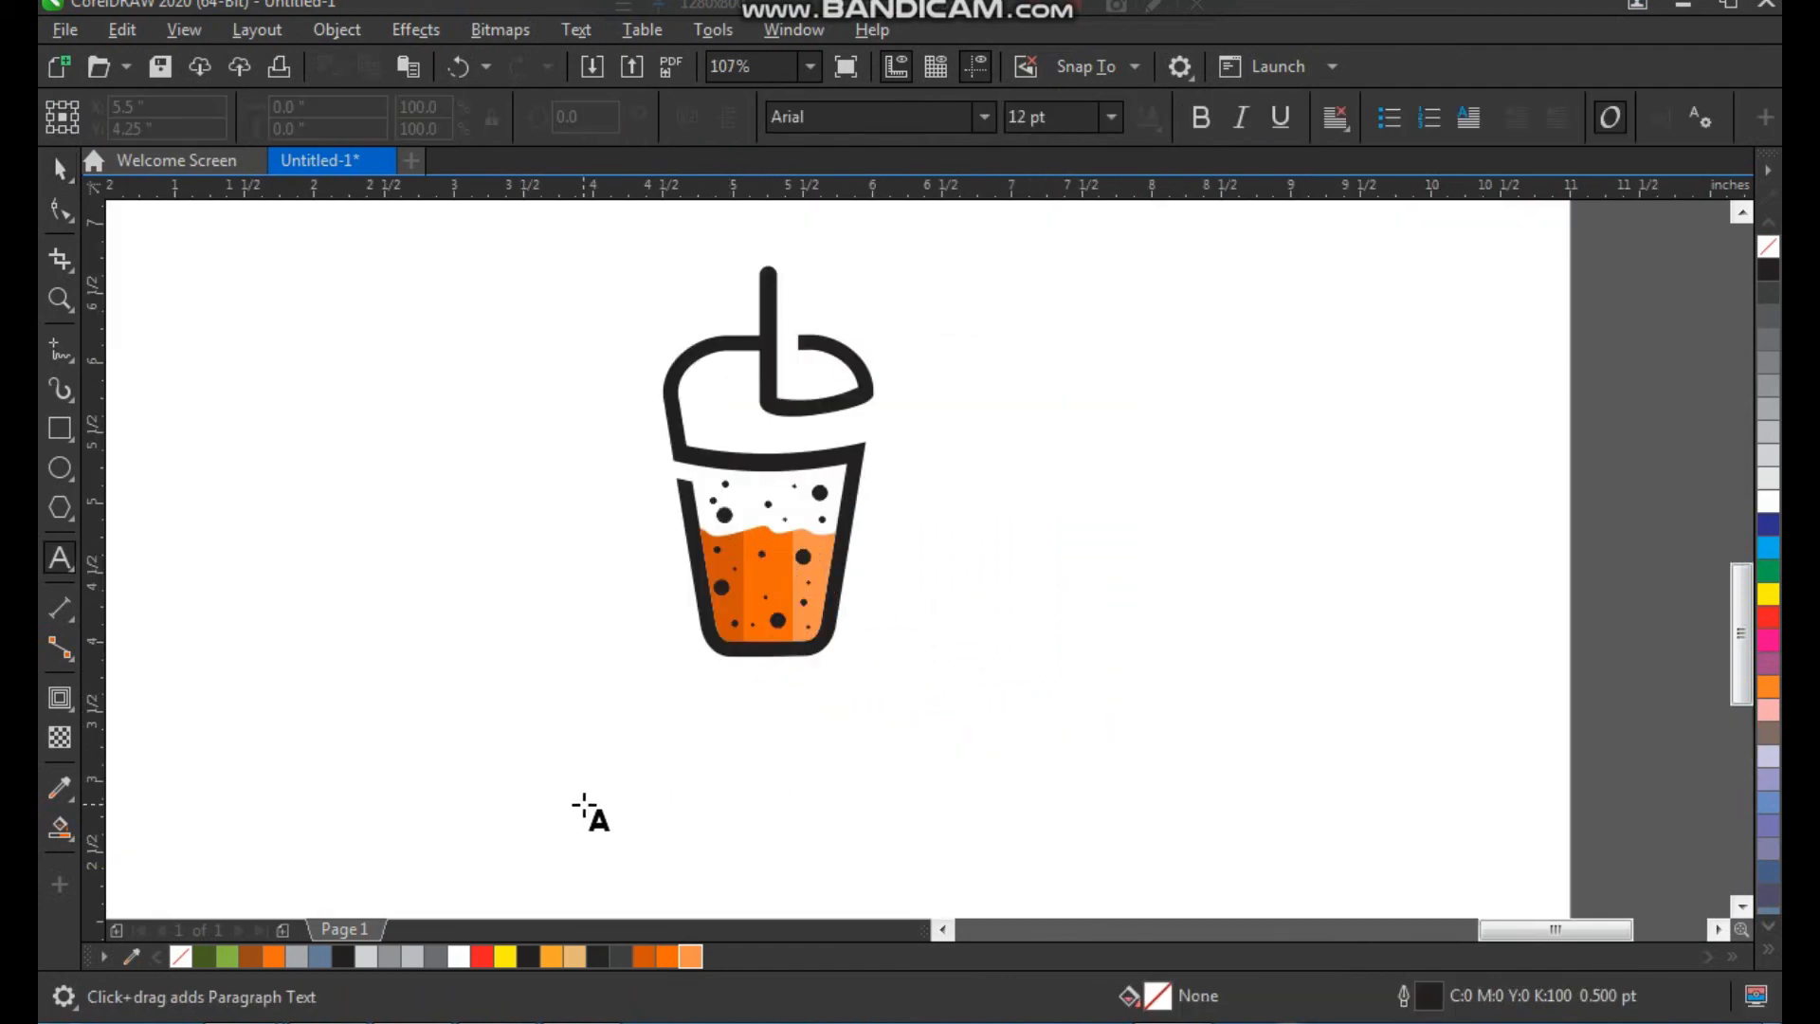
pyautogui.click(583, 803)
pyautogui.write('FRES')
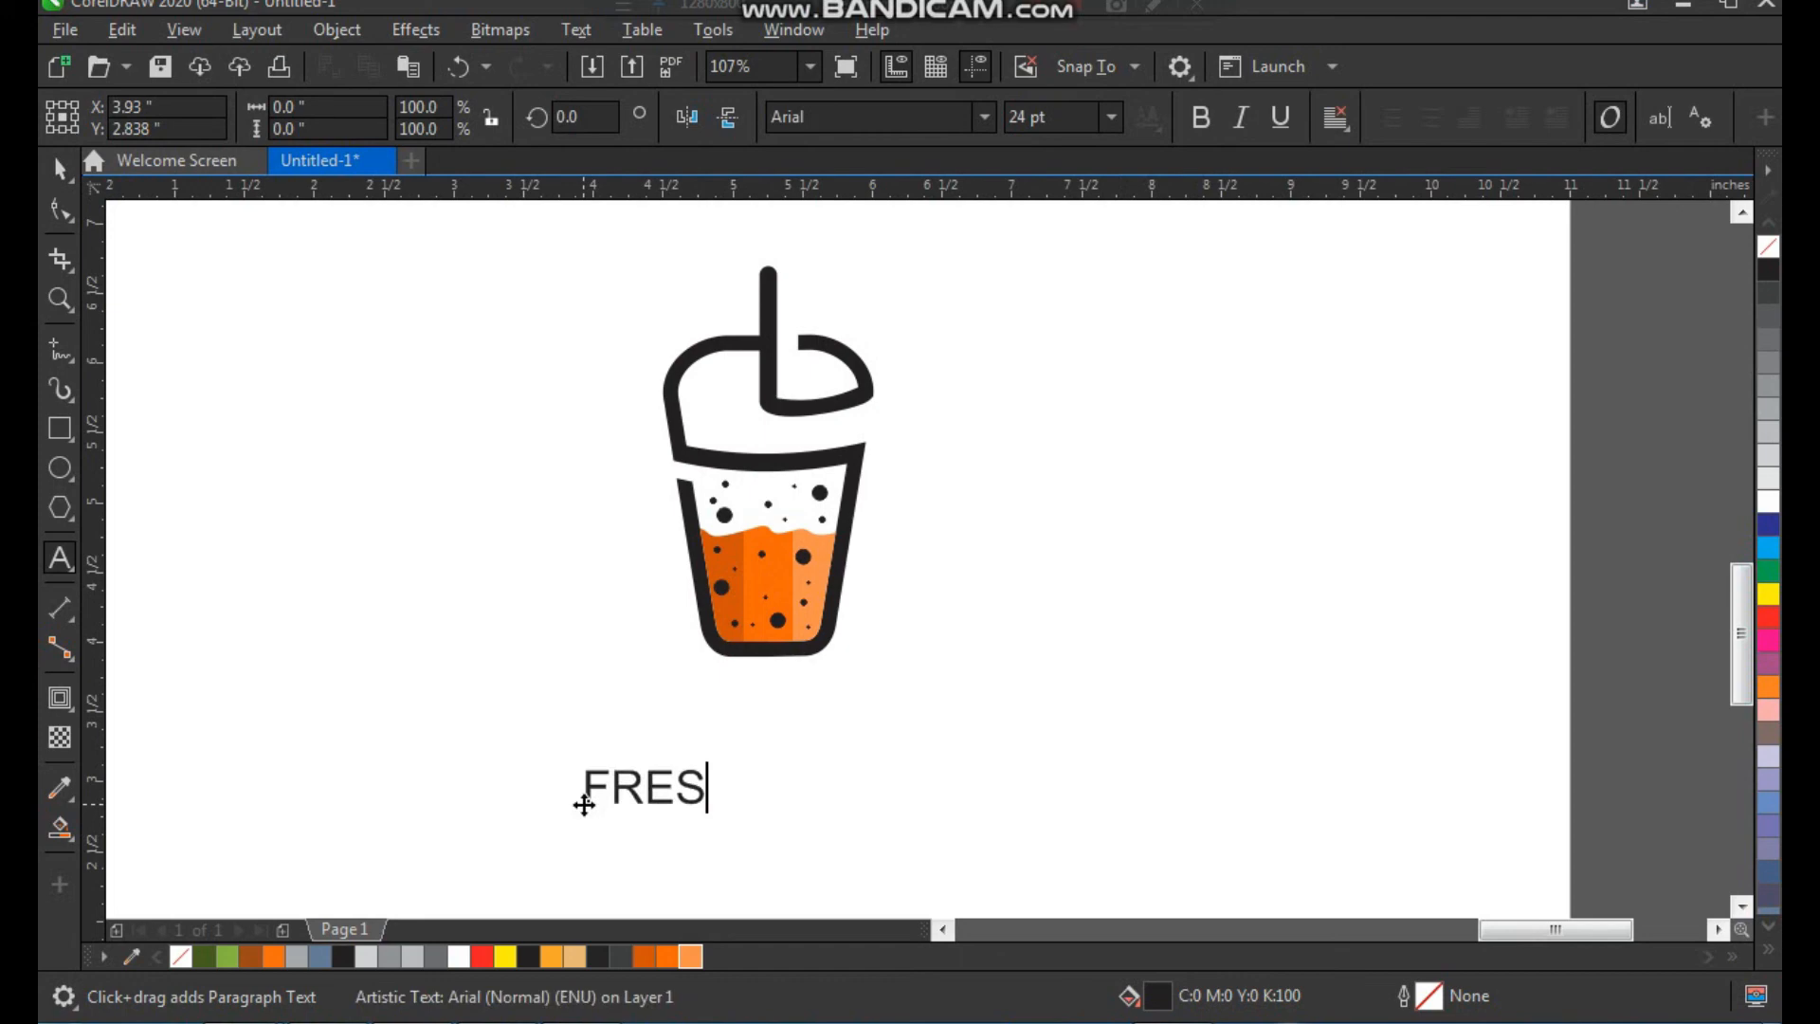
pyautogui.write('H JUICE')
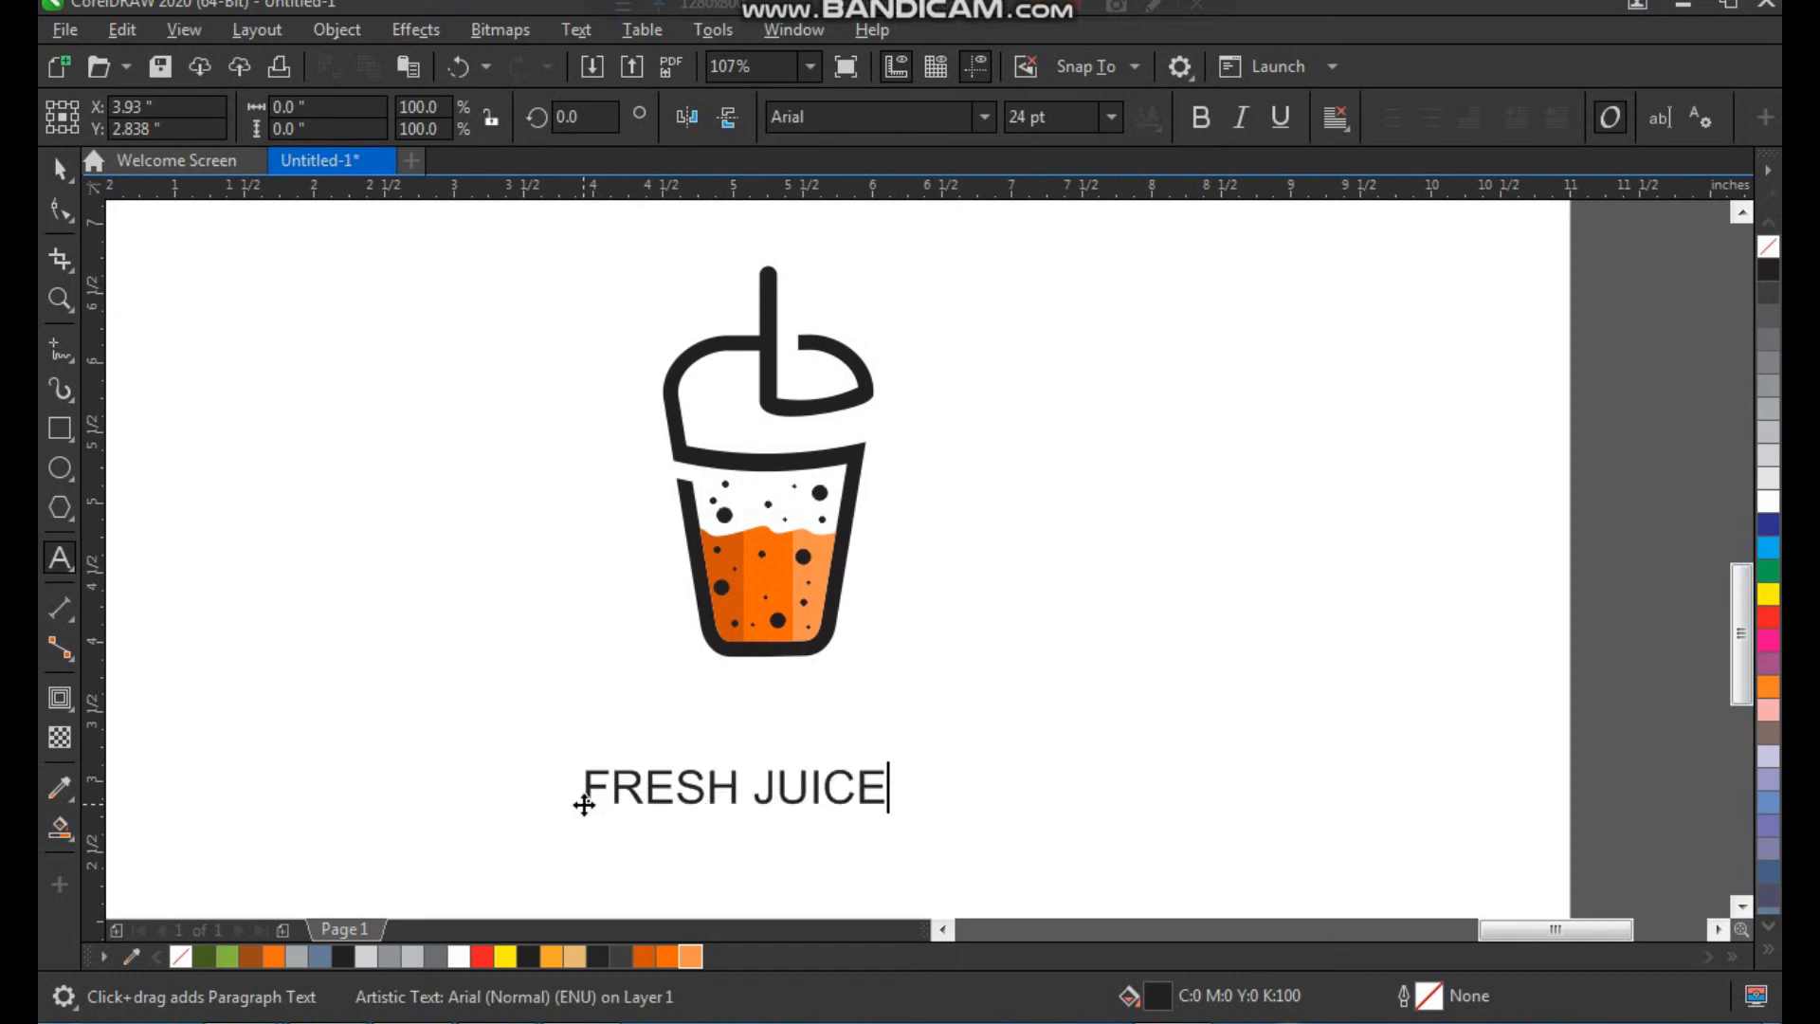
pyautogui.hotkey('ctrl', 'space')
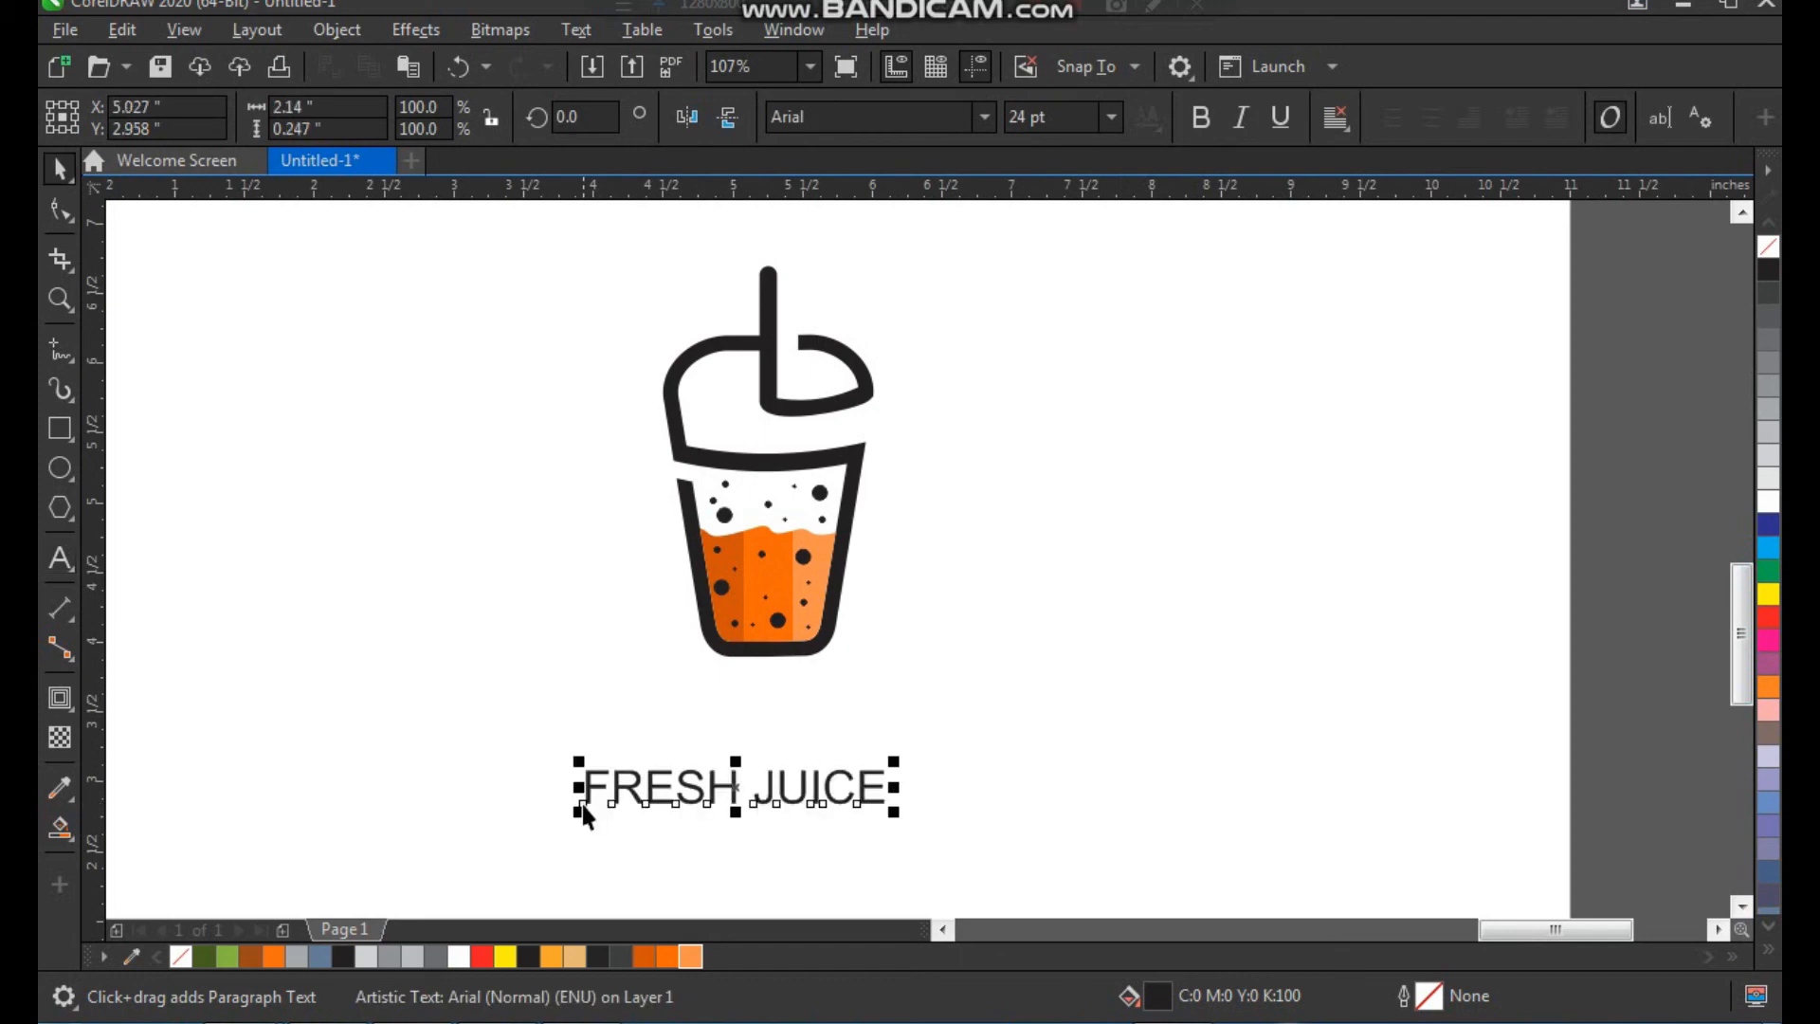
# Set the FRESH JUICE text in the ContextBlackSSi font and enlarge it to about 39 pt
pyautogui.click(1198, 118)
pyautogui.click(984, 116)
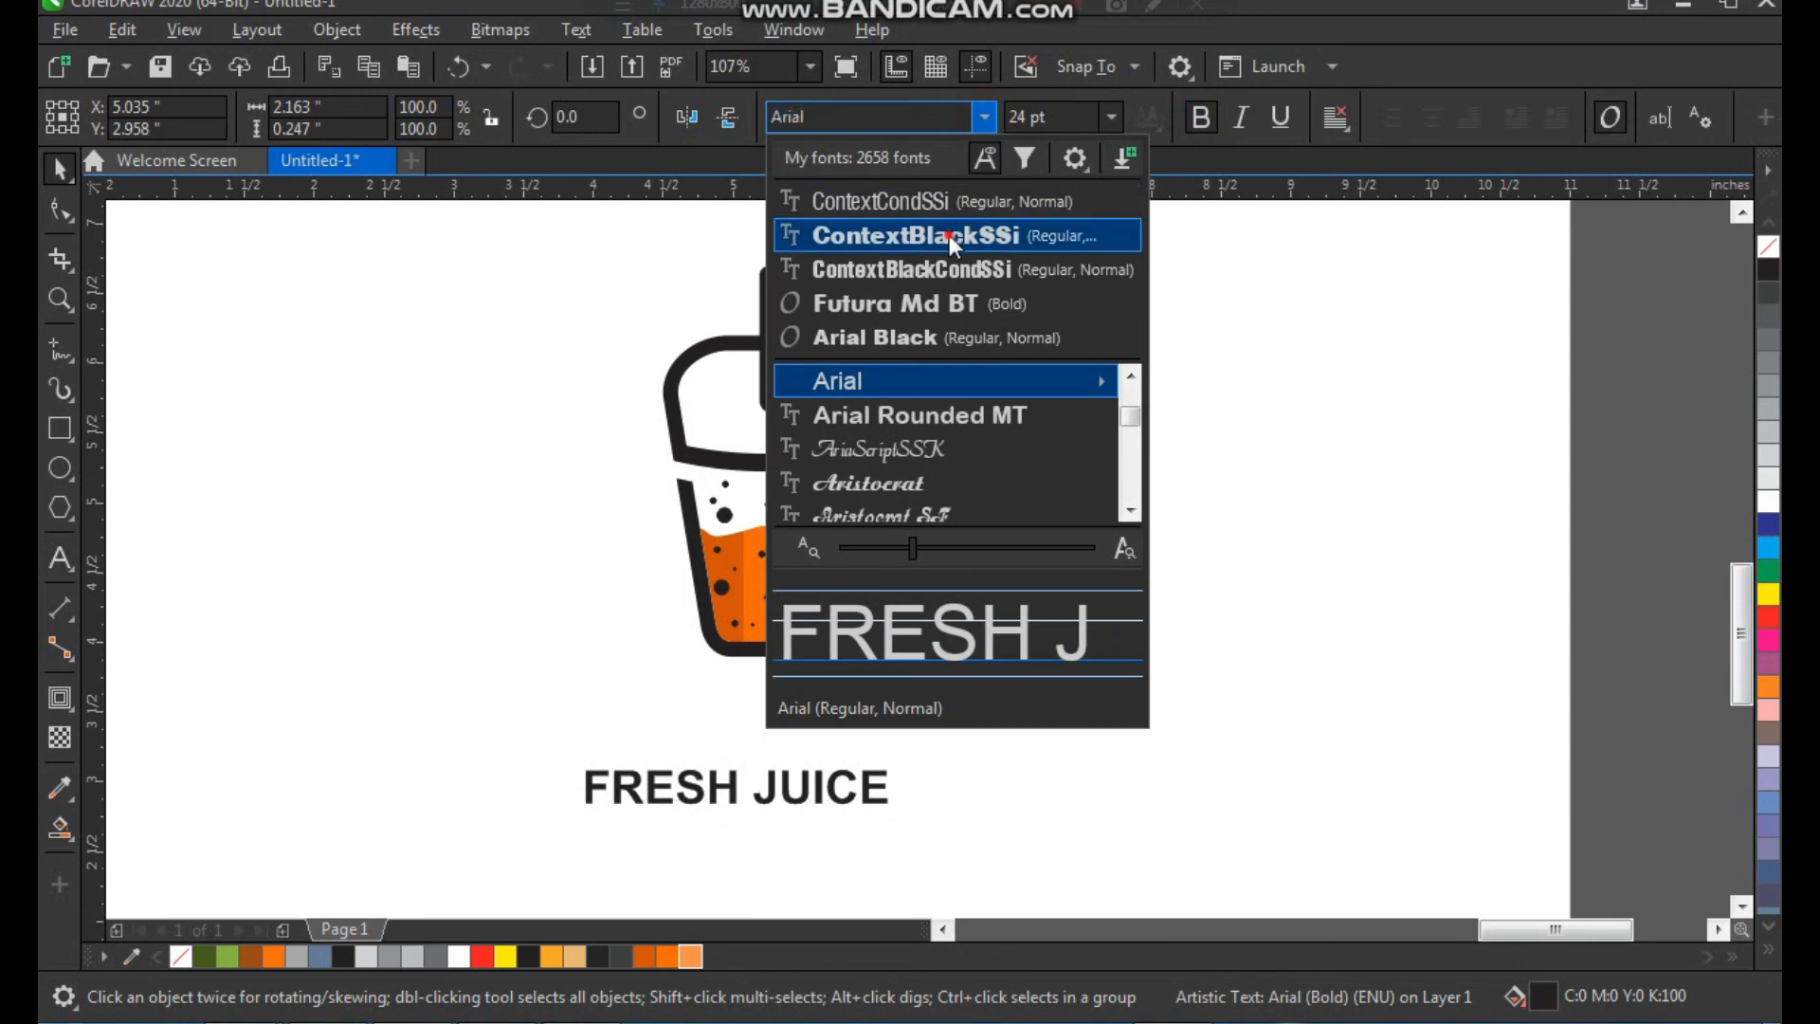
pyautogui.click(950, 237)
pyautogui.moveTo(893, 792); pyautogui.dragTo(1037, 755)
# Break the title into separate words and fill FRESH with the orange of the middle stripe
pyautogui.hotkey('ctrl', 'k')
pyautogui.click(787, 762)
pyautogui.moveTo(757, 724); pyautogui.dragTo(736, 725)
pyautogui.hotkey('ctrl', 'z')
pyautogui.press('z')
pyautogui.moveTo(512, 480); pyautogui.dragTo(942, 783)
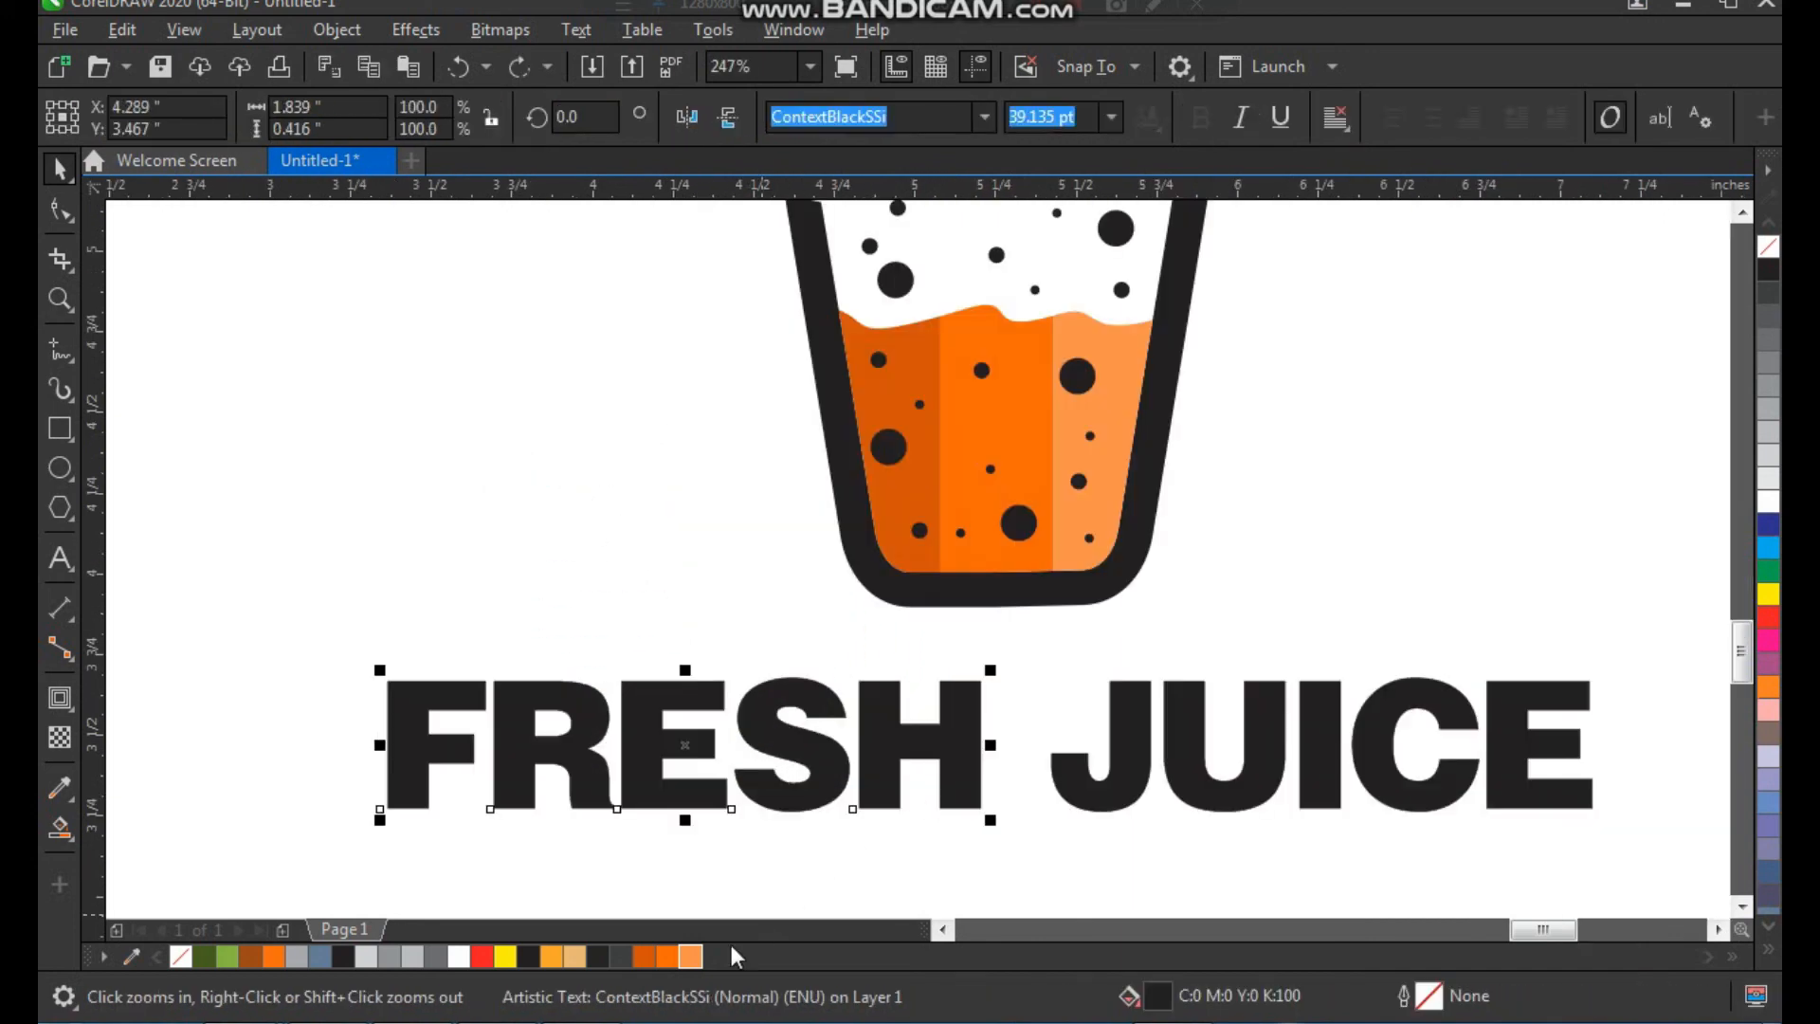
pyautogui.click(669, 961)
pyautogui.click(1023, 773)
pyautogui.click(1096, 790)
# Group the words FRESH and JUICE and centre them horizontally with the cup
pyautogui.scroll(-1, 813, 751)
pyautogui.moveTo(540, 679); pyautogui.dragTo(1288, 858)
pyautogui.hotkey('ctrl', 'g')
pyautogui.moveTo(769, 723); pyautogui.dragTo(1162, 201)
pyautogui.click(1103, 752)
pyautogui.keyDown('shift'); pyautogui.click(950, 616); pyautogui.keyUp('shift')
pyautogui.press('c')
pyautogui.click(1153, 650)
# Add the text "your tagline here" below the FRESH JUICE title
pyautogui.scroll(-1, 851, 657)
pyautogui.scroll(2, 902, 837)
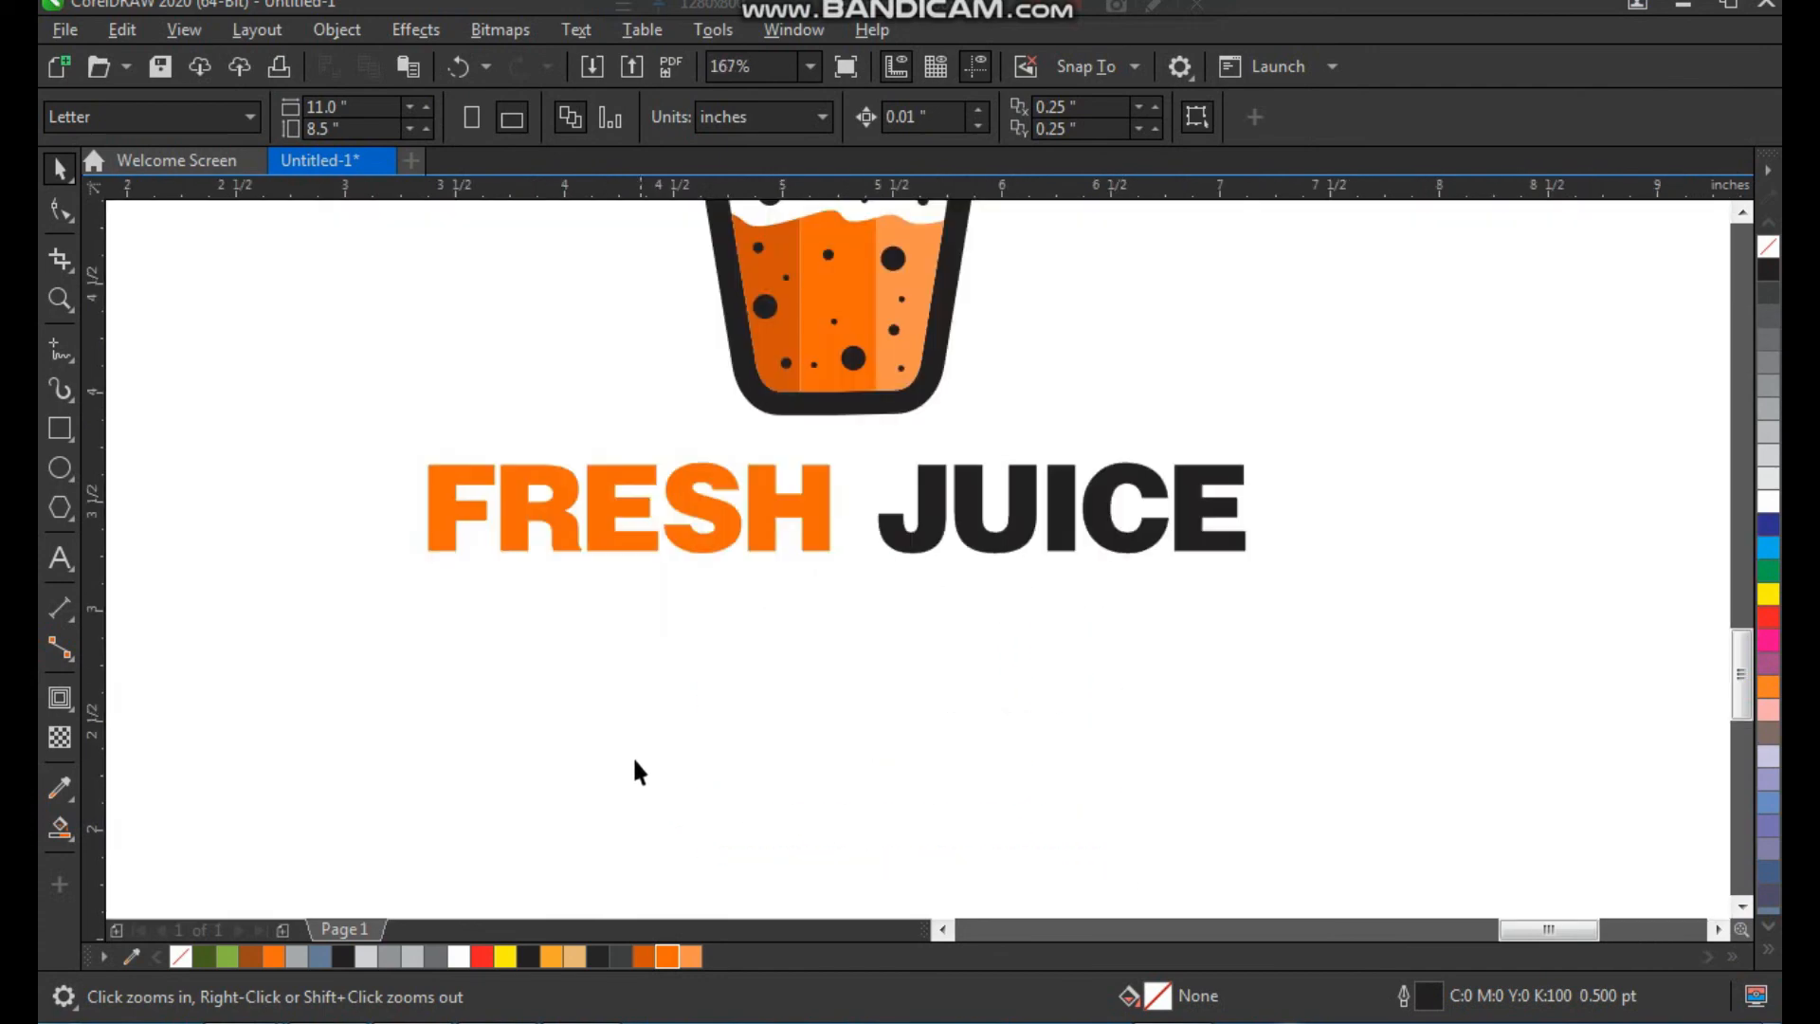
pyautogui.press('F8')
pyautogui.click(519, 725)
pyautogui.write('your ')
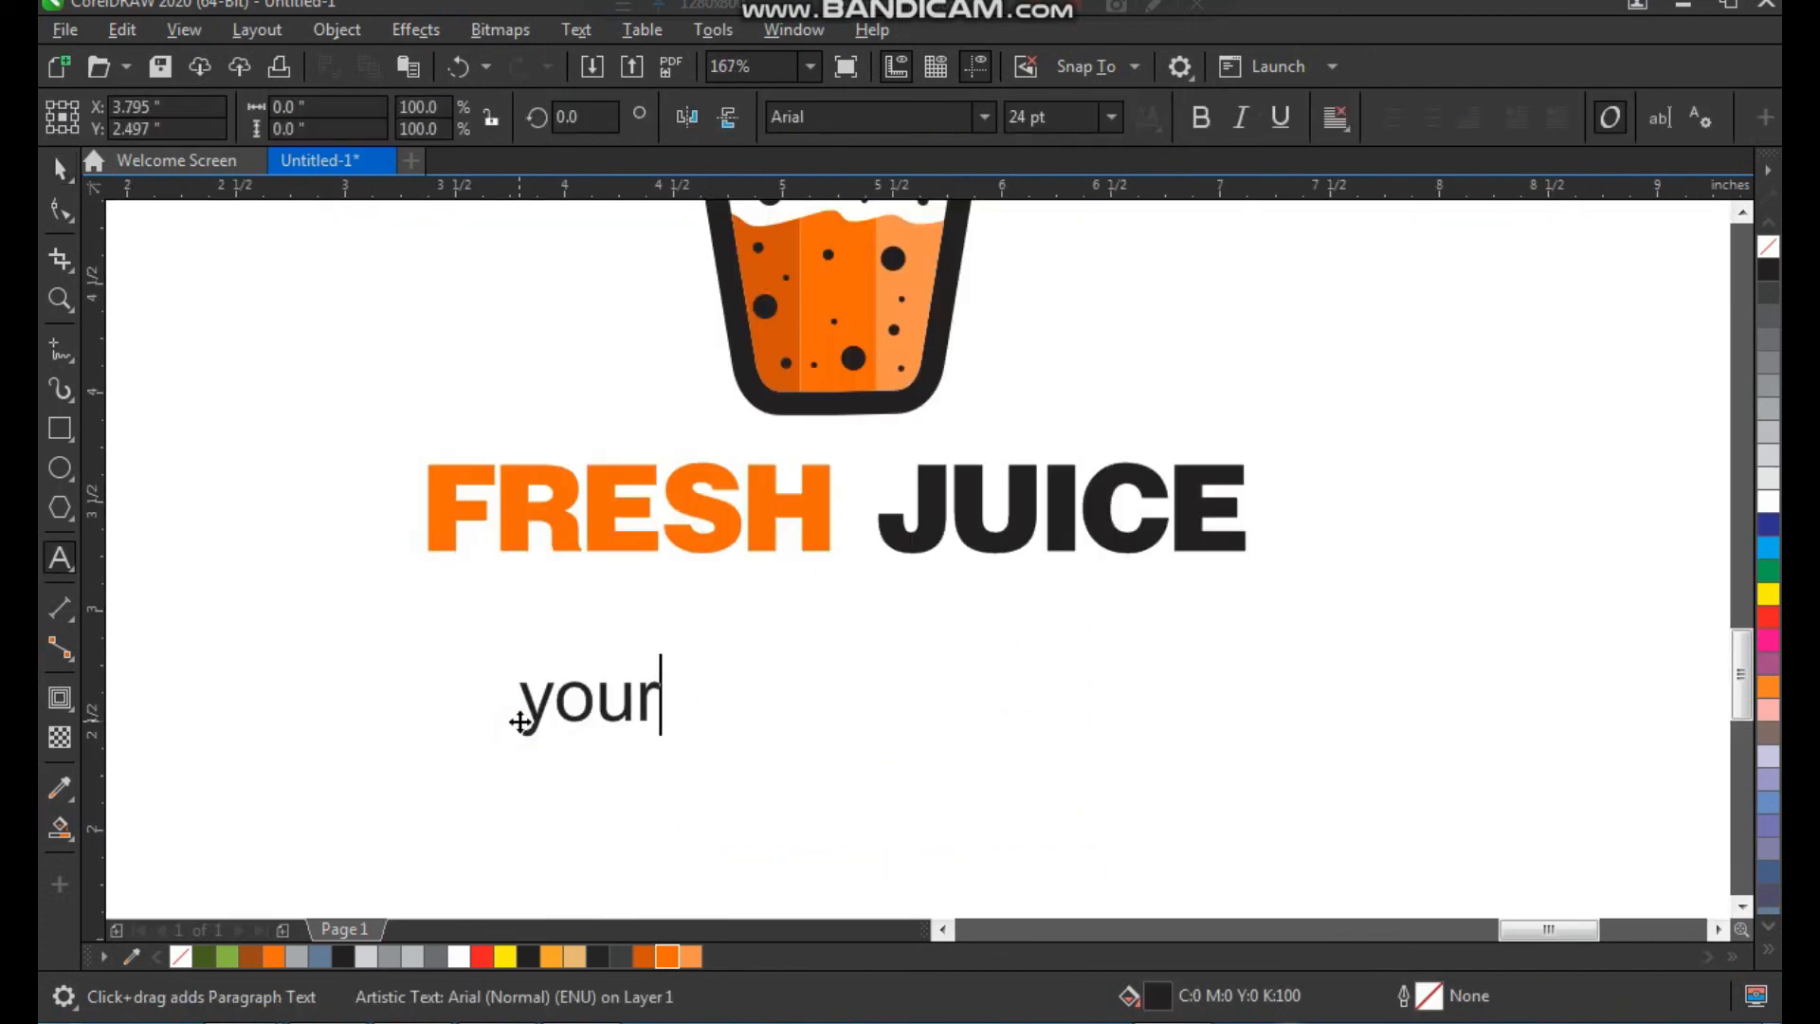
pyautogui.write('tagline here')
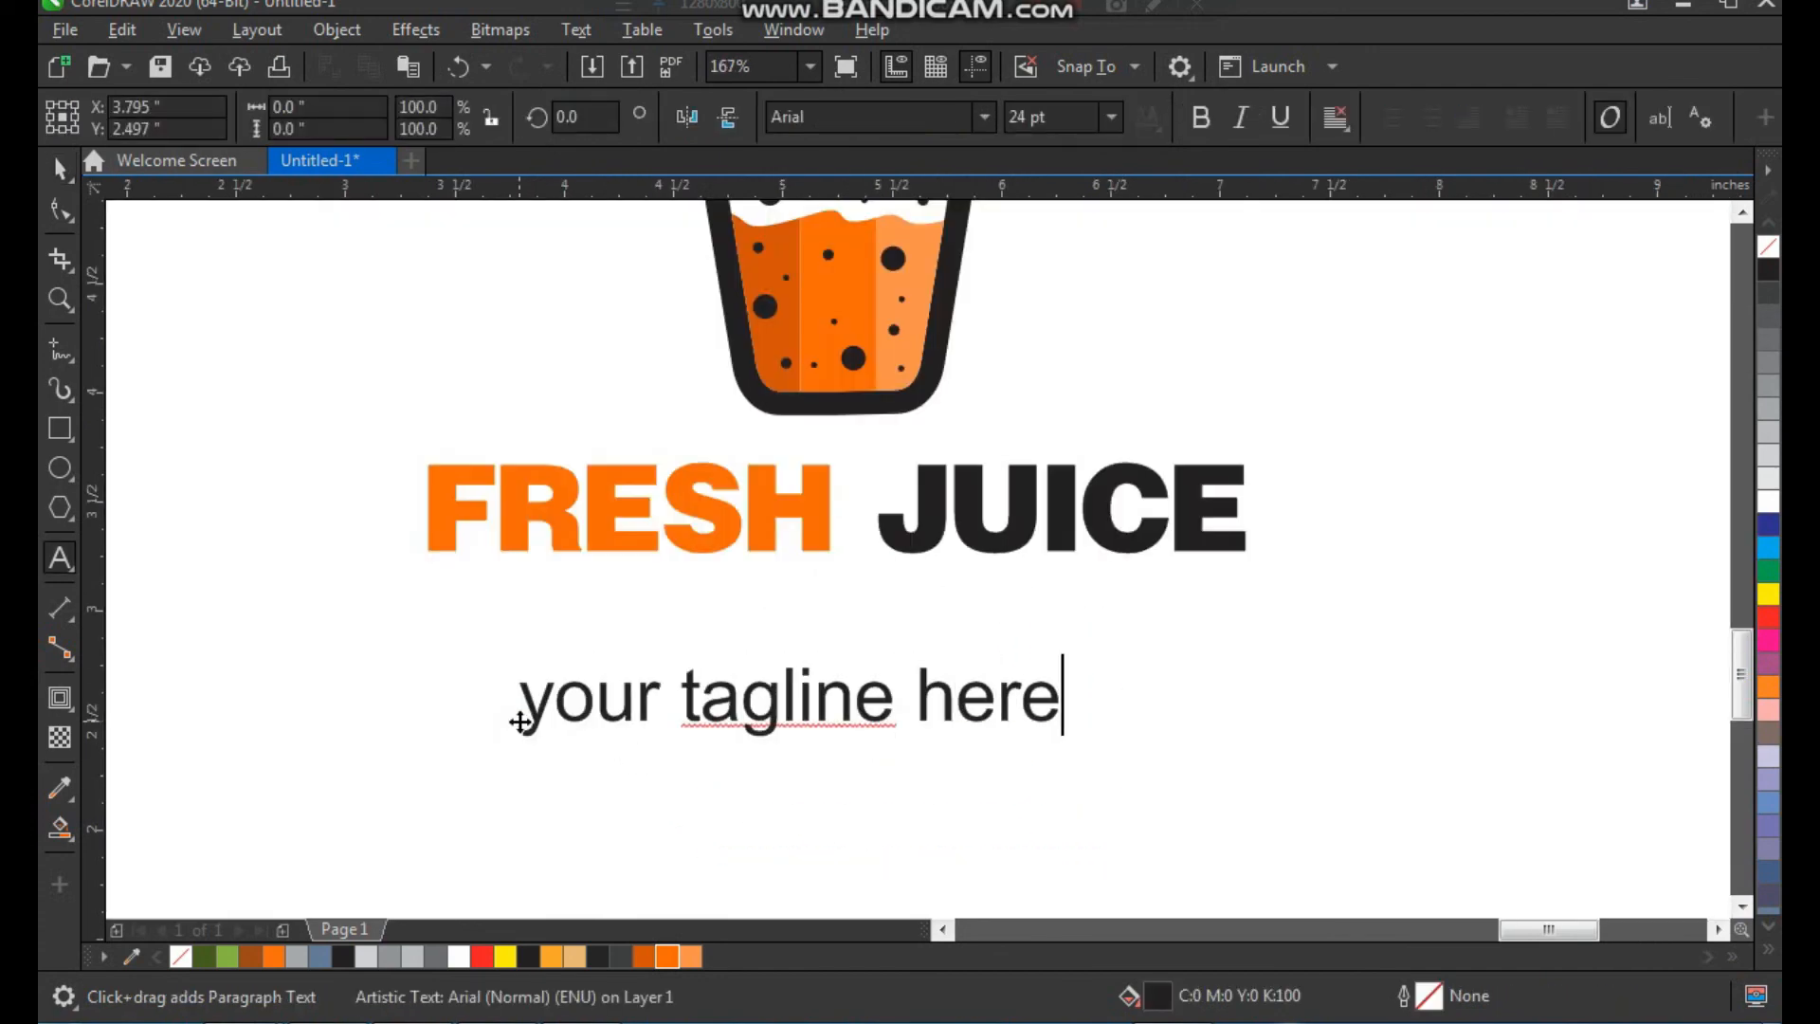
pyautogui.hotkey('ctrl', 'space')
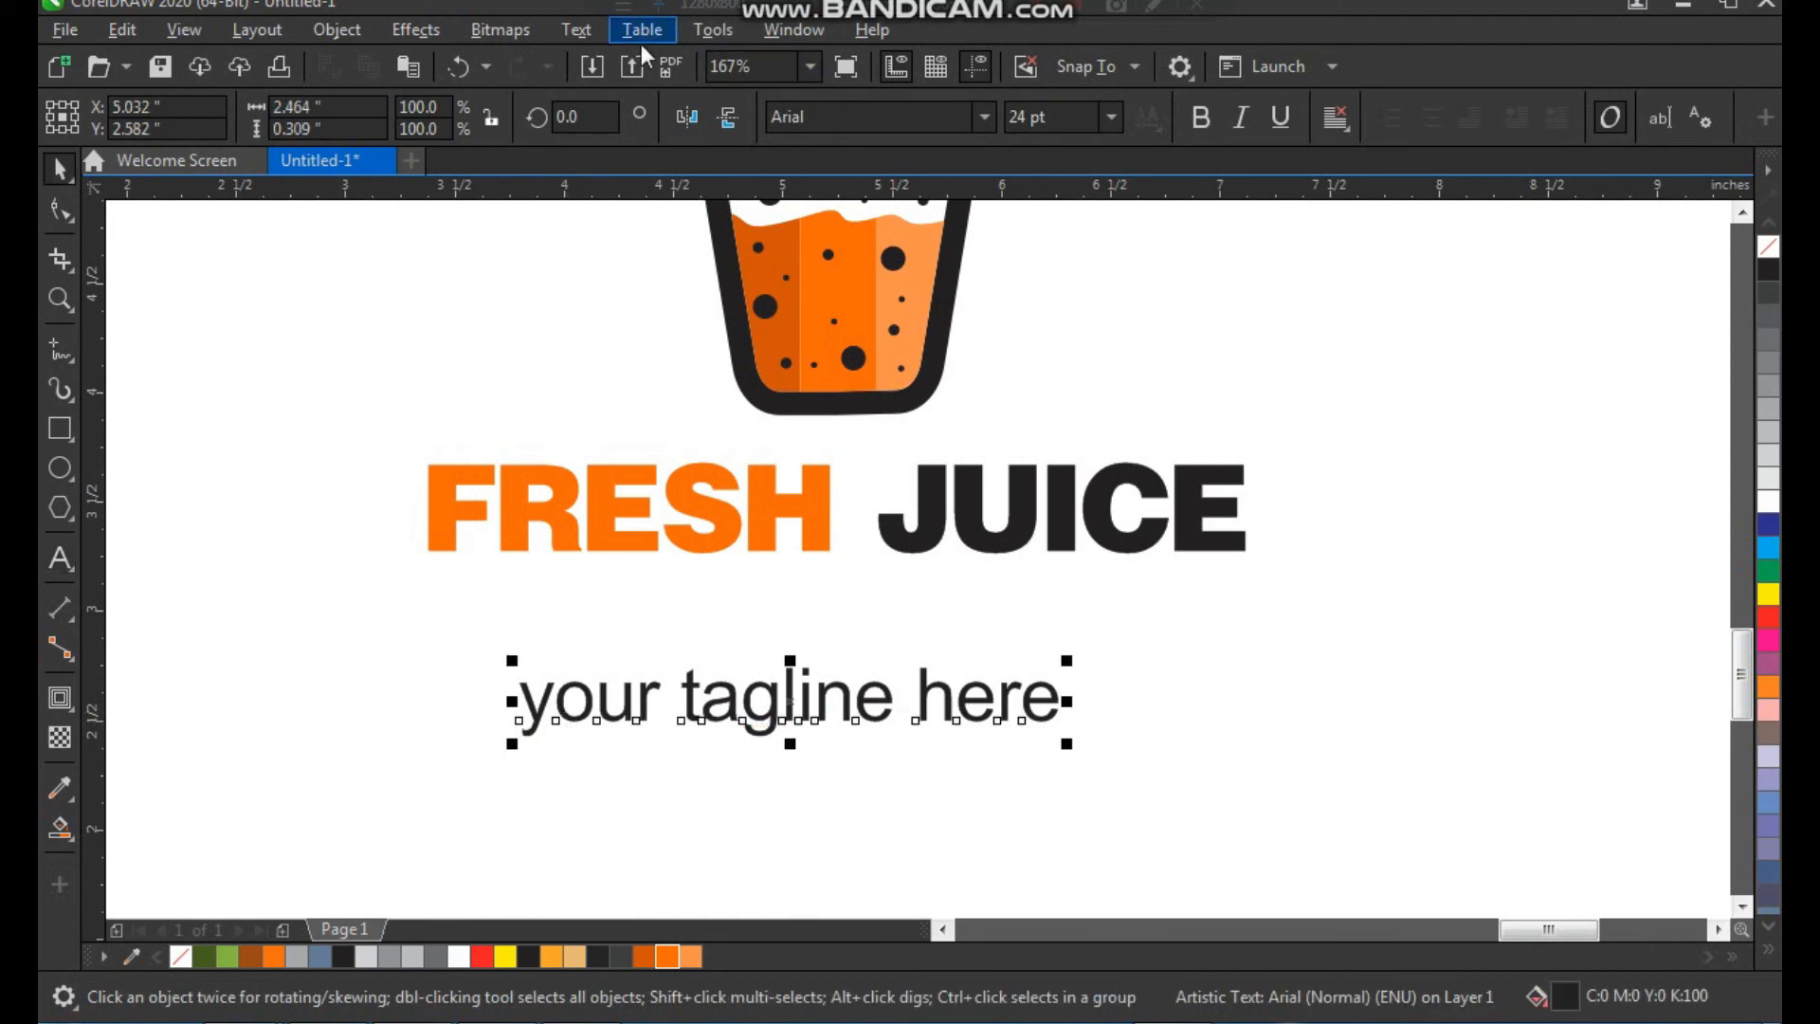
# Change the tagline's case to UPPERCASE
pyautogui.click(576, 30)
pyautogui.click(762, 607)
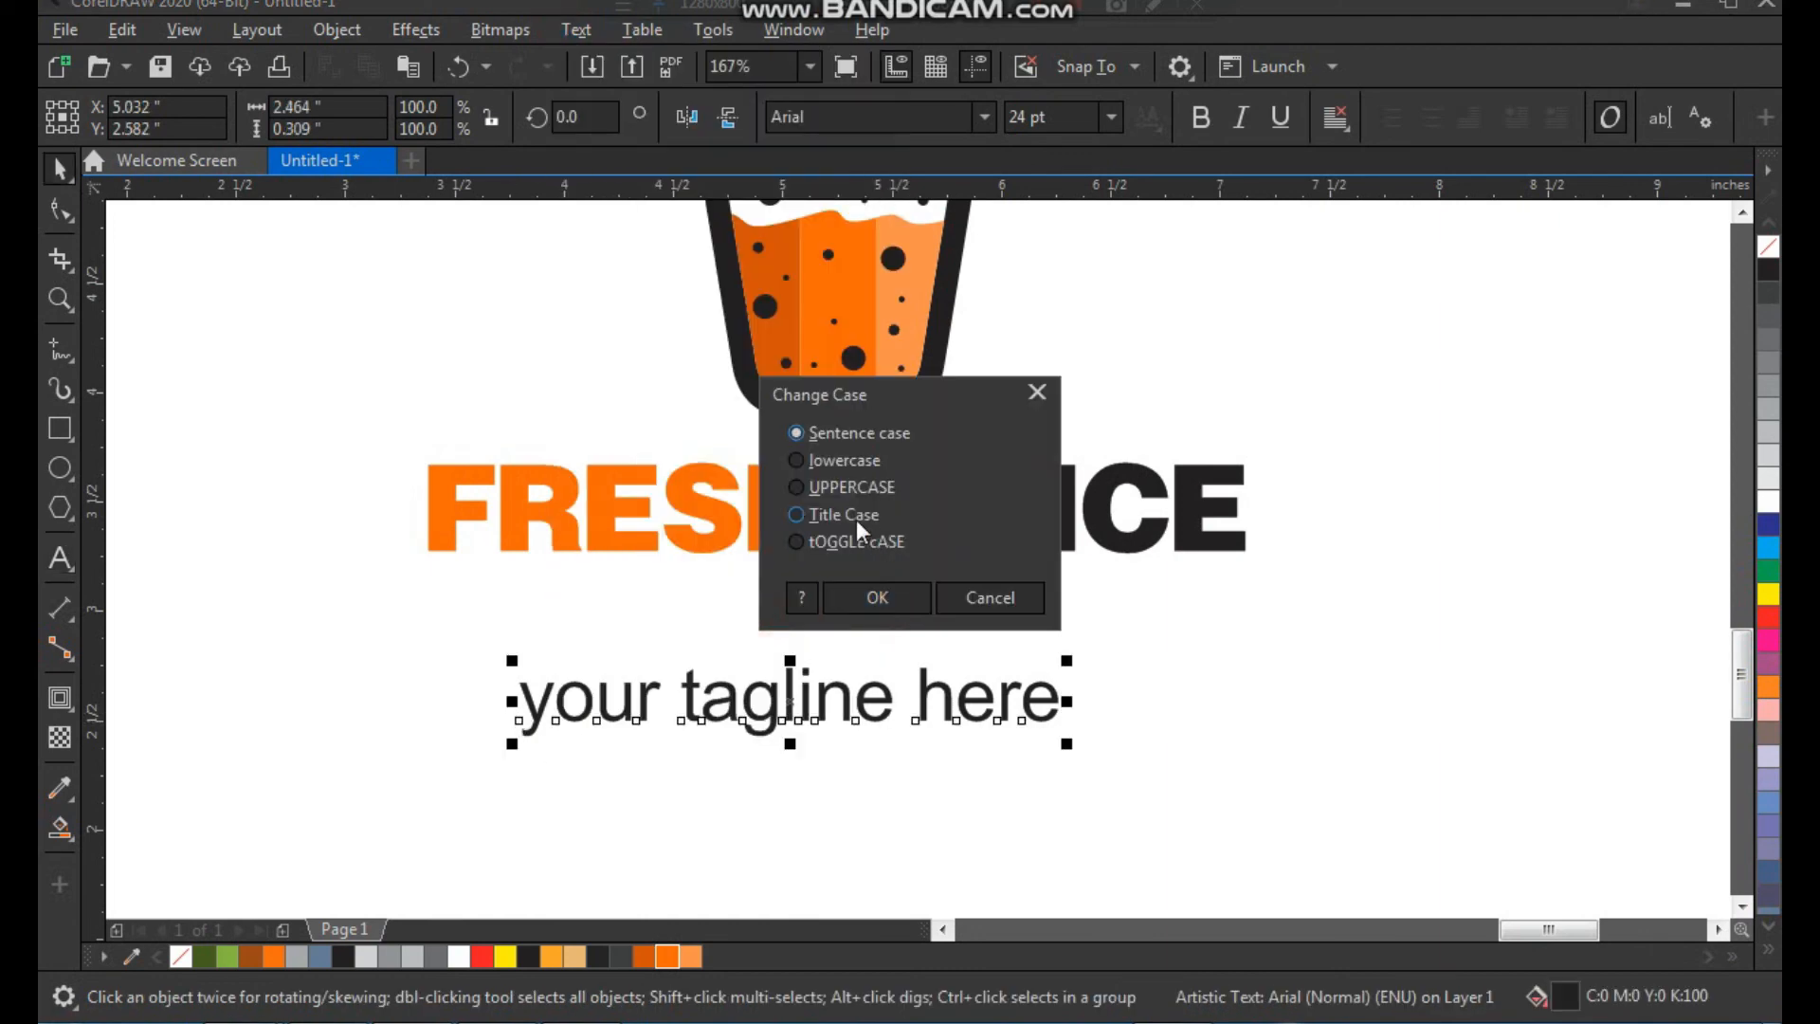
pyautogui.click(877, 594)
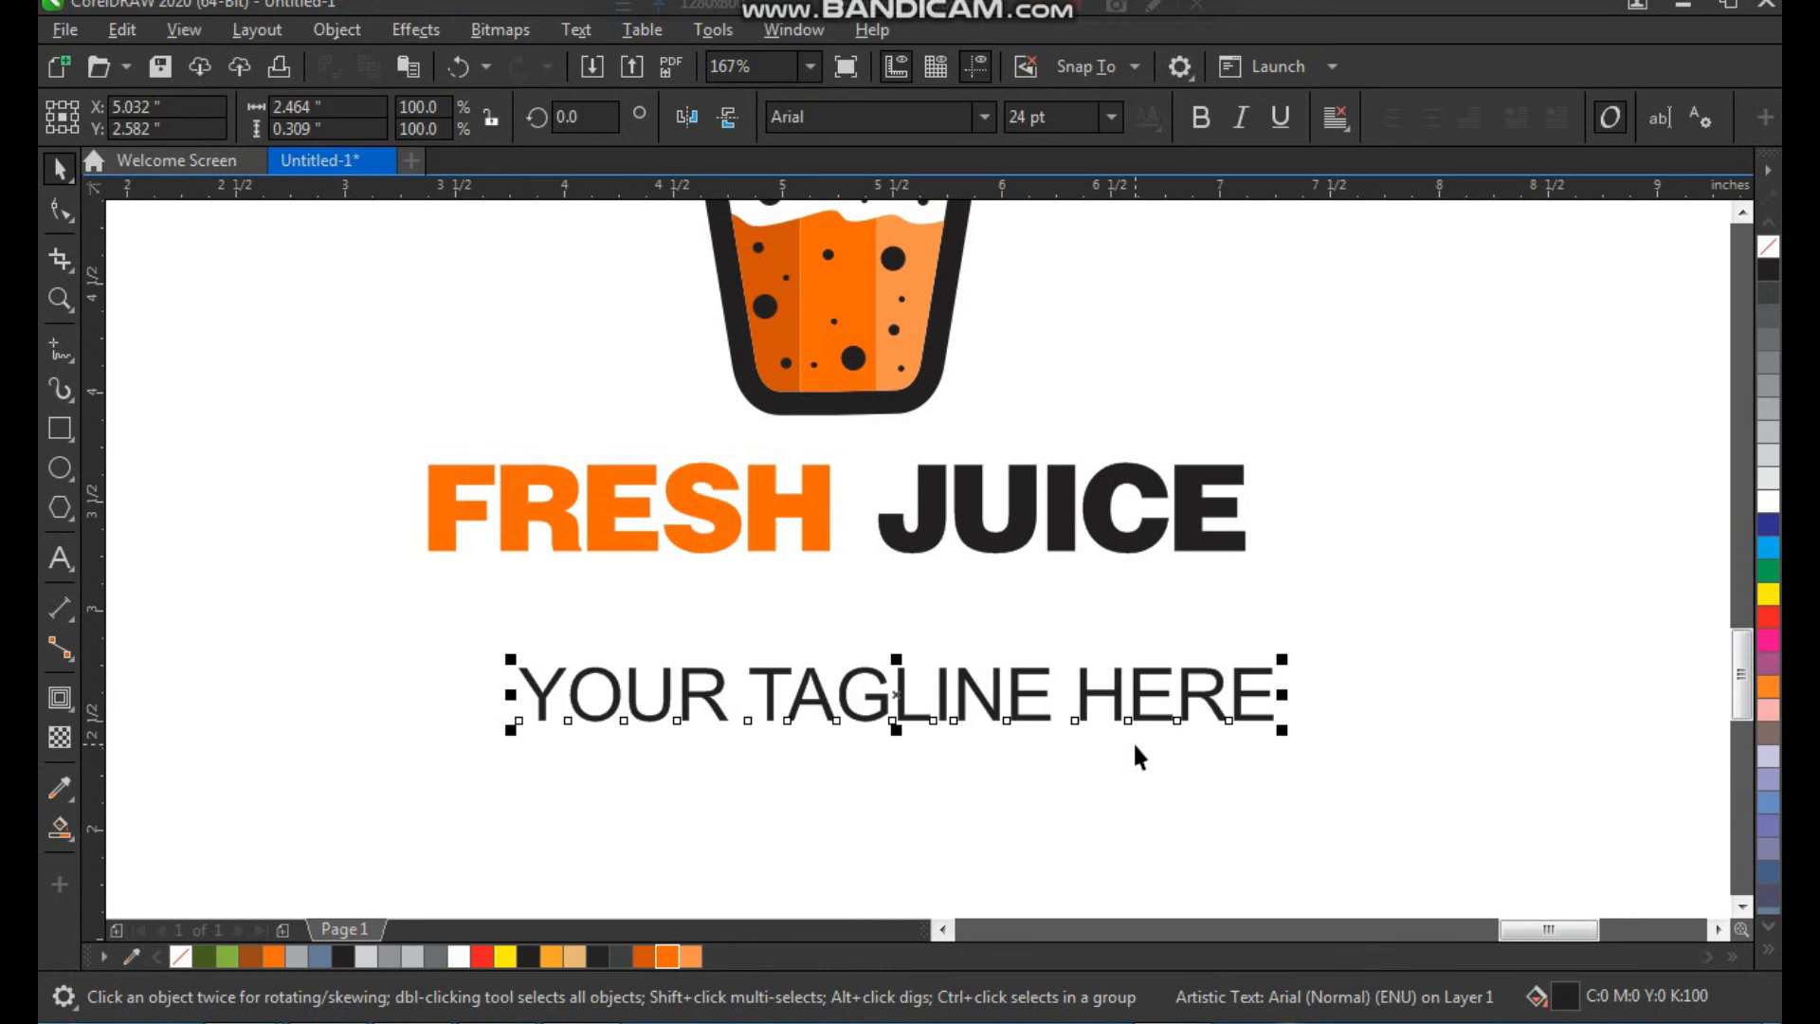
# Widen the tagline's letter spacing, scale it down and place it centred just beneath the FRESH JUICE title
pyautogui.press('F10')
pyautogui.moveTo(1285, 735); pyautogui.dragTo(1712, 786)
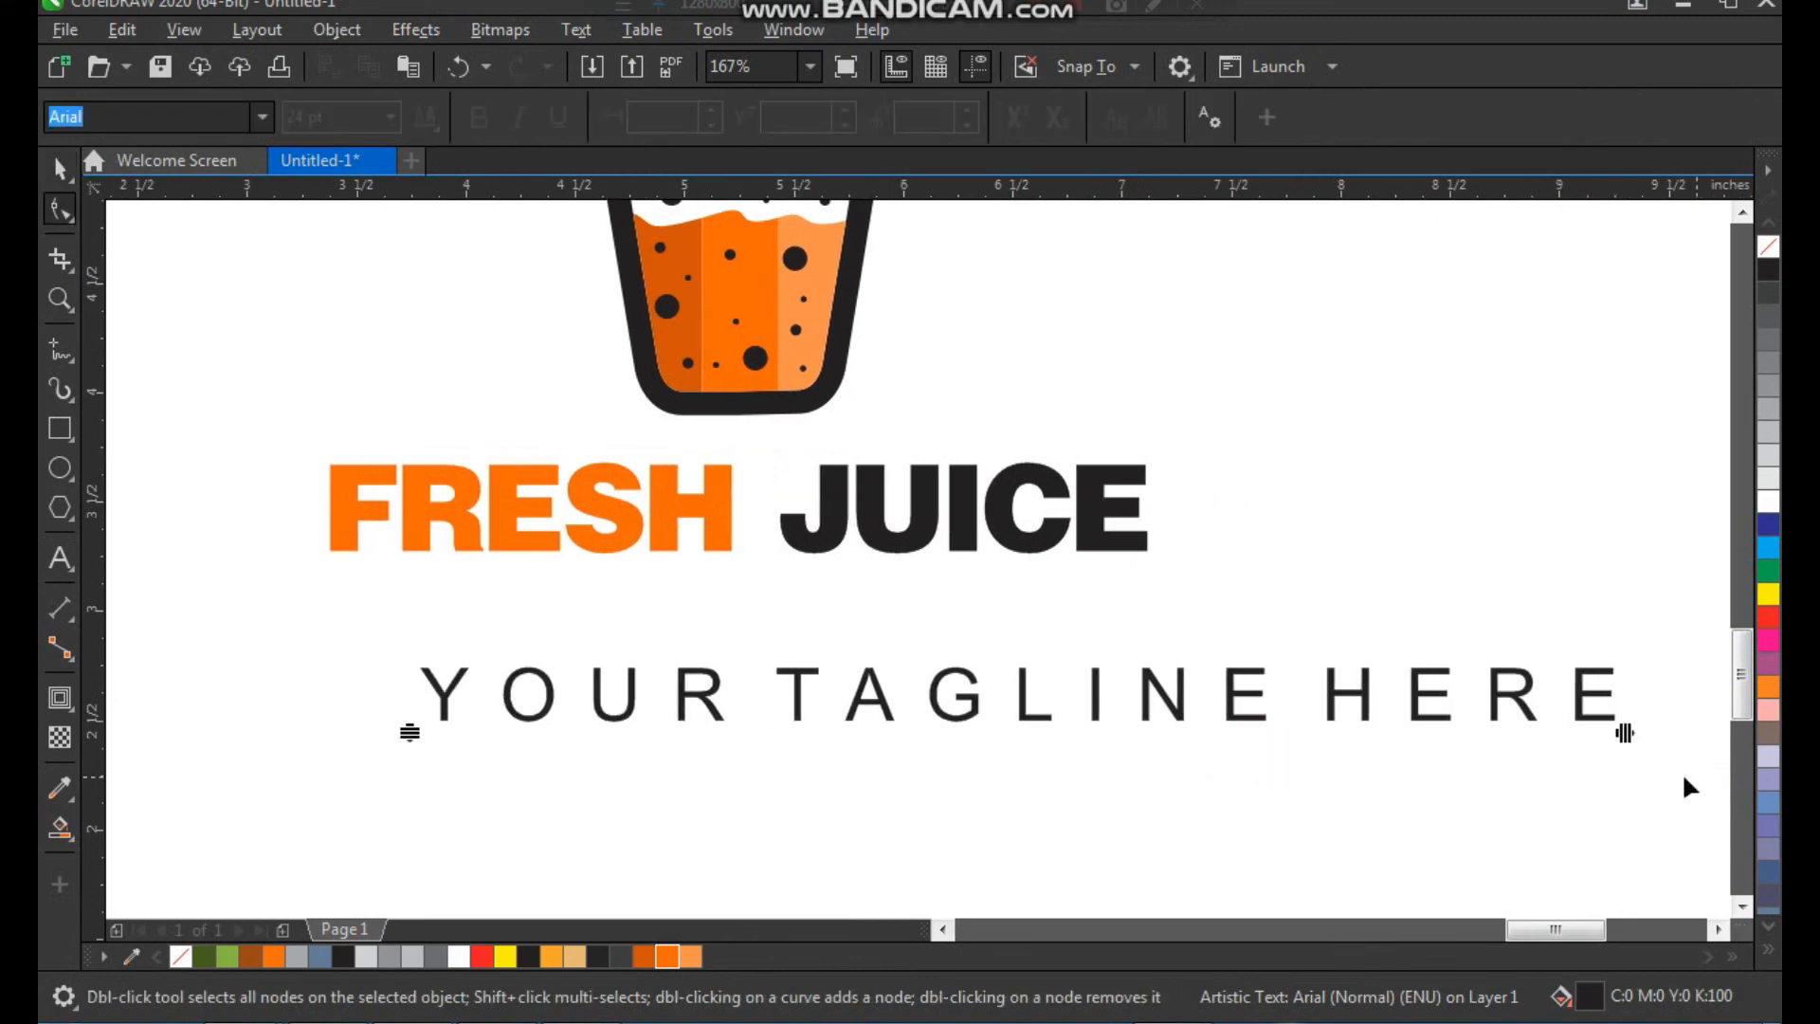
pyautogui.press('space')
pyautogui.moveTo(1624, 735); pyautogui.dragTo(1043, 611)
pyautogui.click(1024, 663)
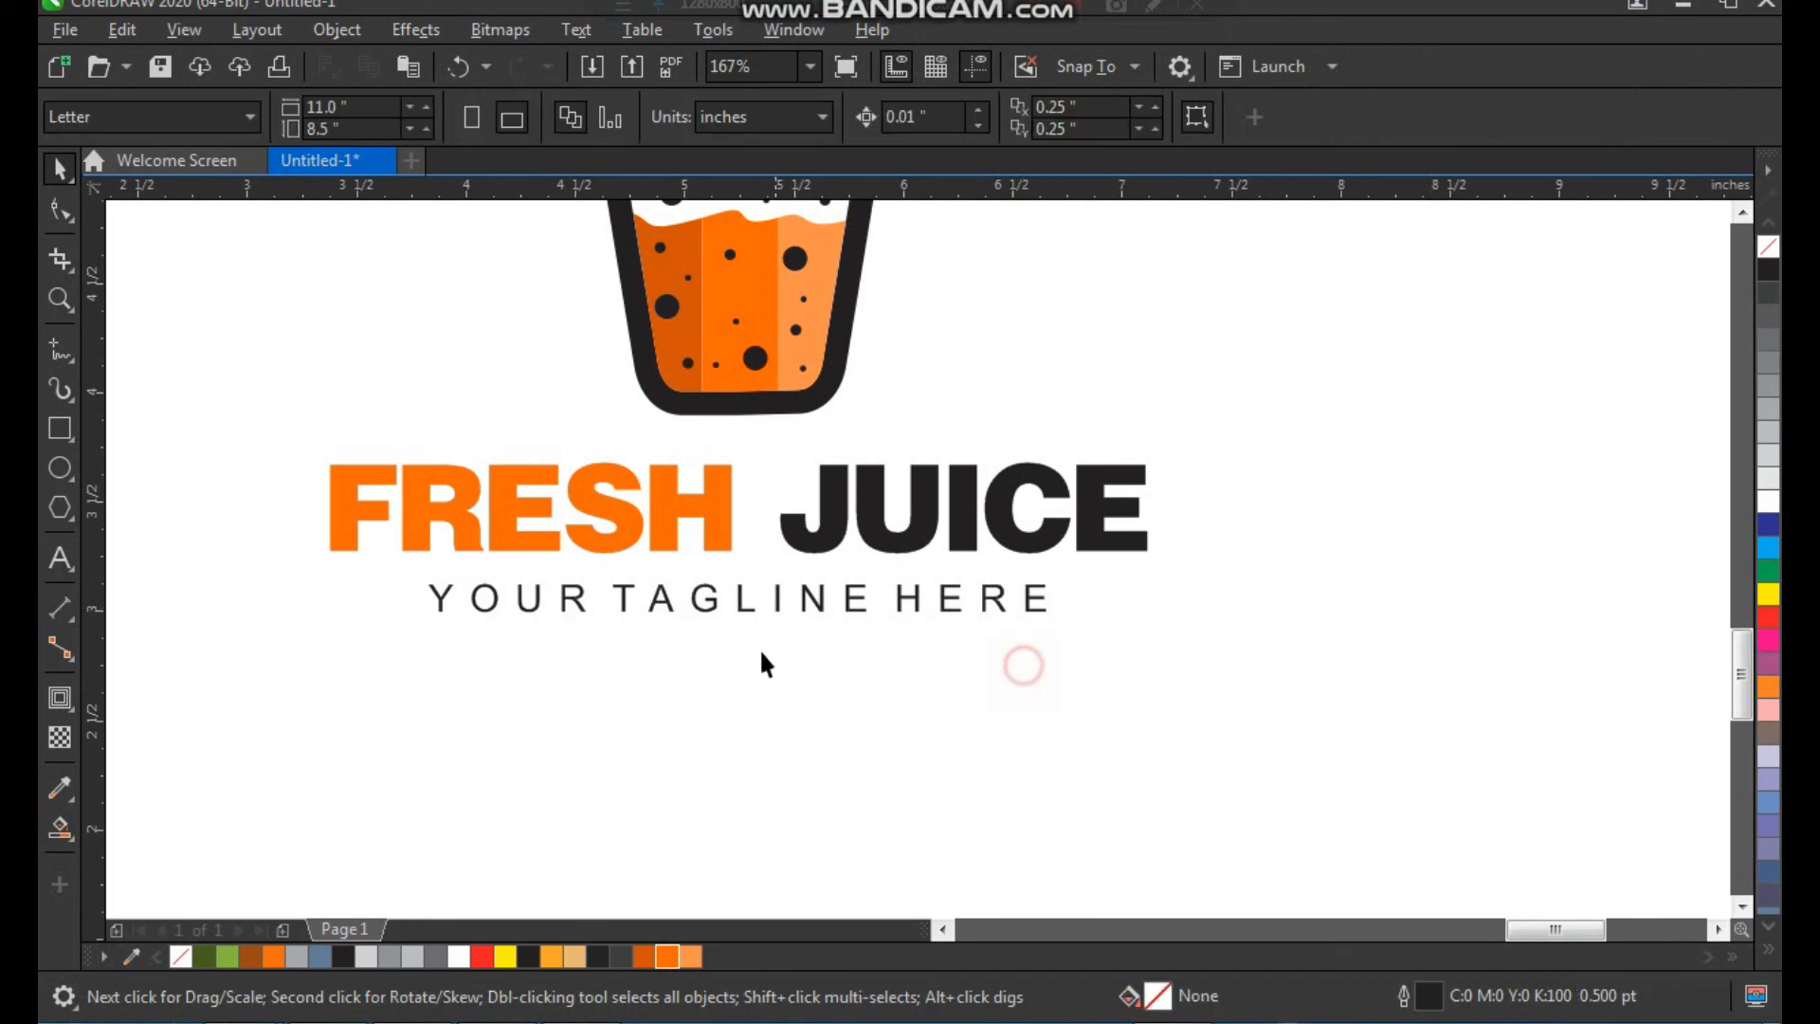
# Group the finished logo's elements together
pyautogui.scroll(-3, 782, 657)
pyautogui.moveTo(1028, 663); pyautogui.dragTo(1030, 664)
pyautogui.hotkey('ctrl', 'g')
pyautogui.keyDown('shift'); pyautogui.click(790, 489); pyautogui.keyUp('shift')
pyautogui.click(995, 451)
pyautogui.scroll(-1, 743, 557)
pyautogui.press('F2')
pyautogui.moveTo(658, 377); pyautogui.dragTo(958, 642)
pyautogui.press('F2')
pyautogui.moveTo(1113, 219); pyautogui.dragTo(491, 791)
pyautogui.click(1108, 507)
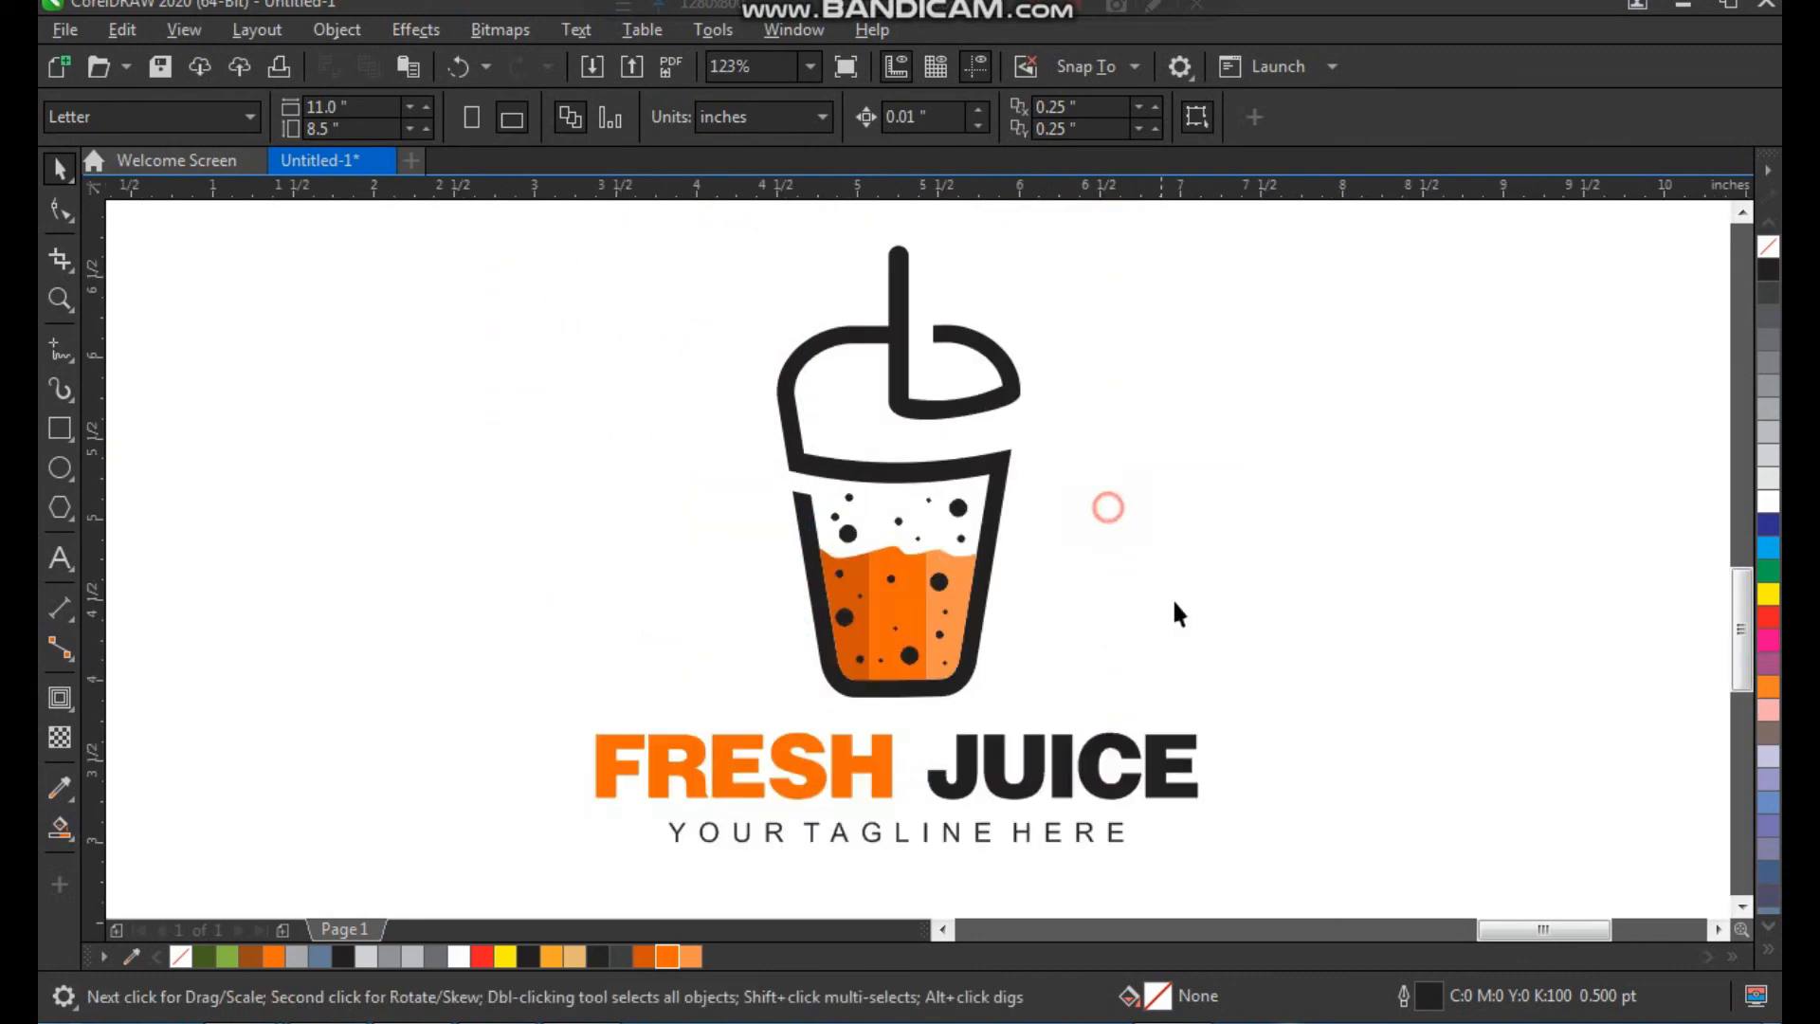